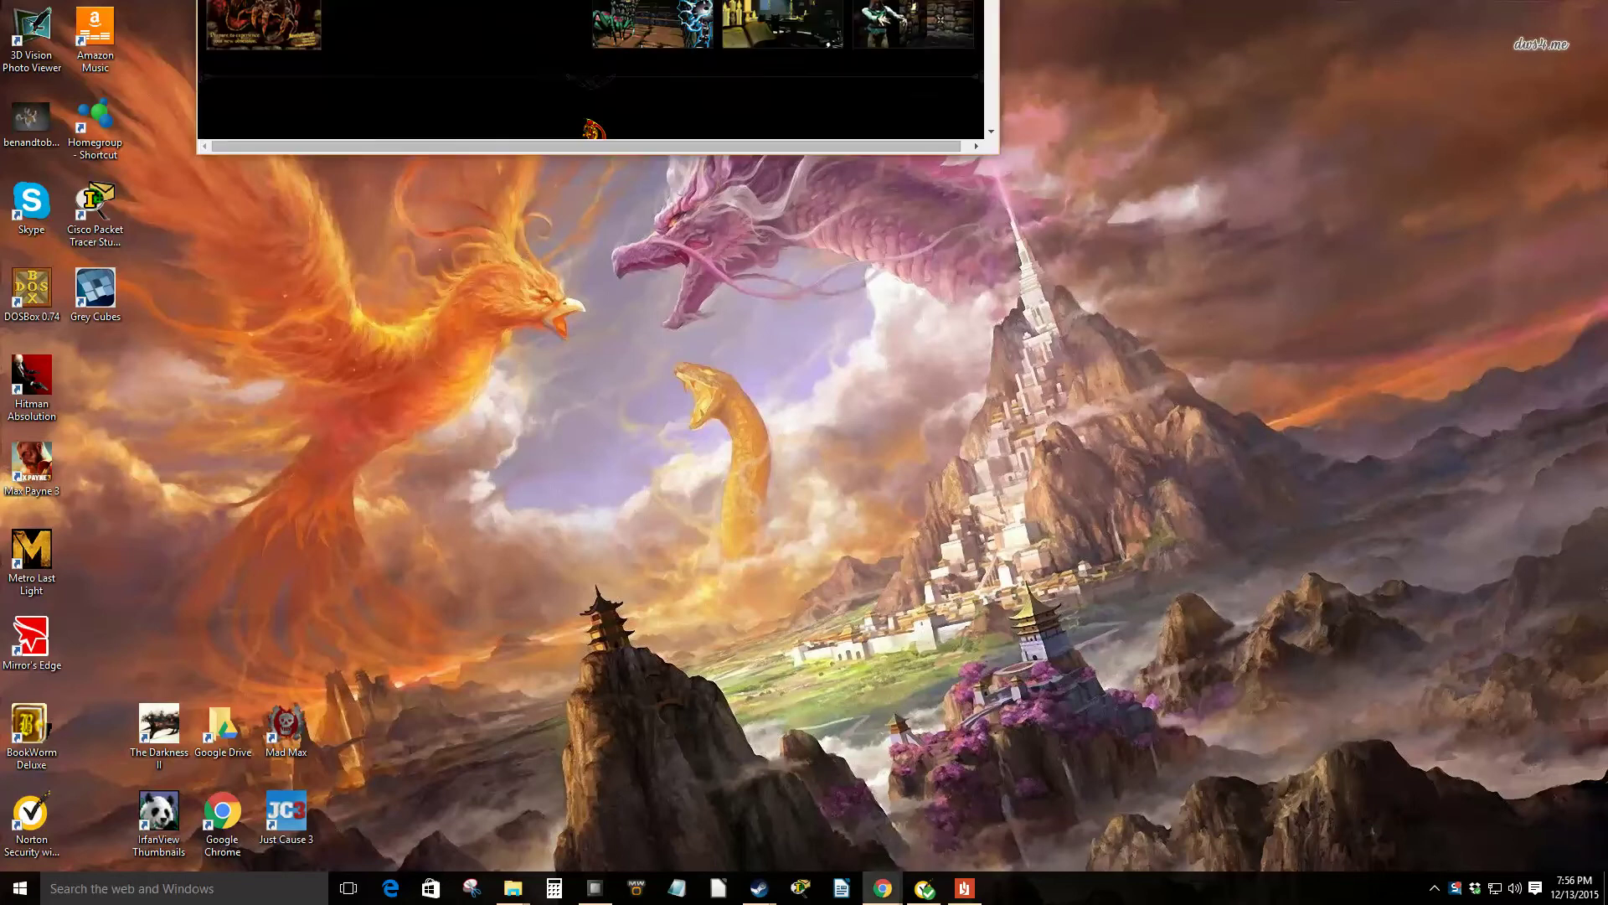
Step: Review the Daggerfall web page full-screen, then restore and minimize the browser
left_click(883, 888)
left_click(1202, 150)
scroll(956, 279, "up", 5)
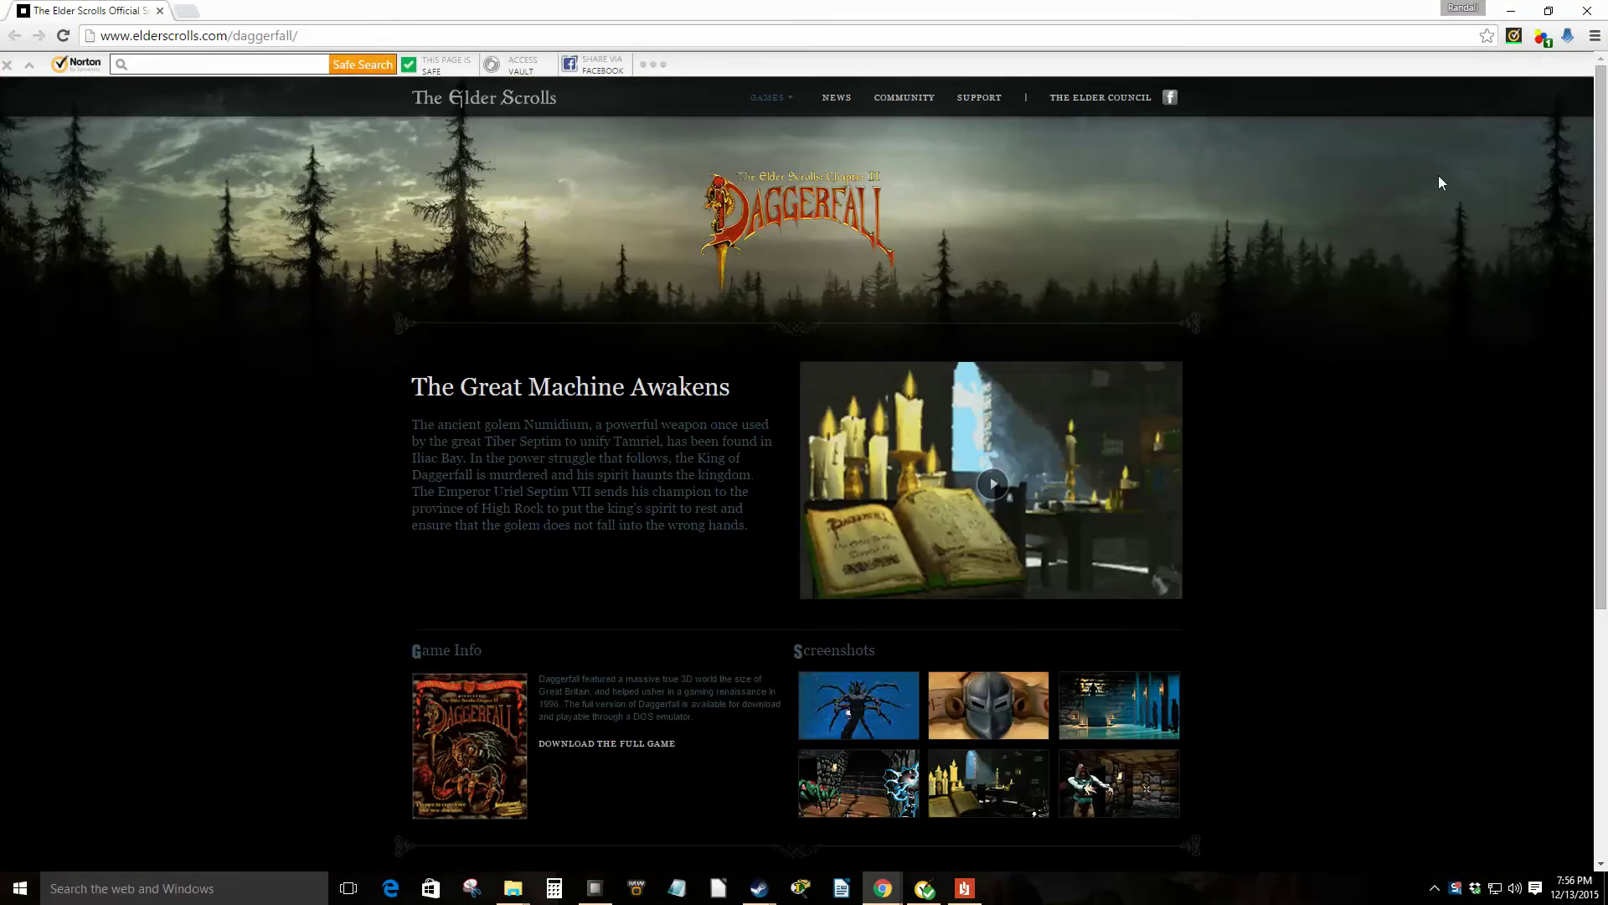
left_click(1548, 11)
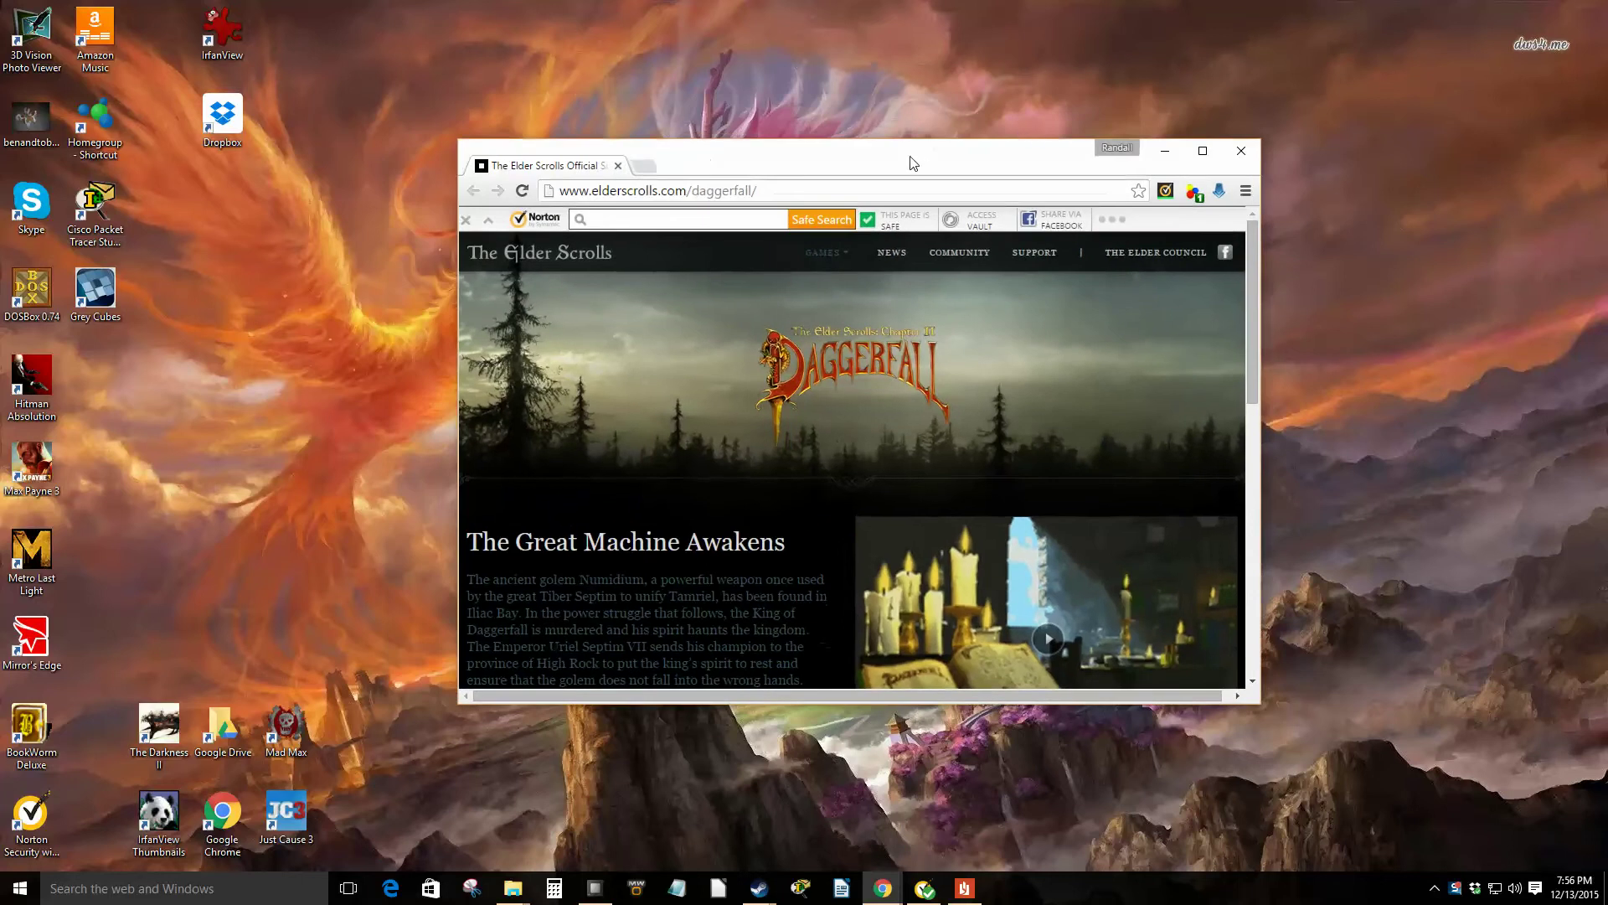
left_click_drag(915, 161, 1116, 16)
key("super+Down")
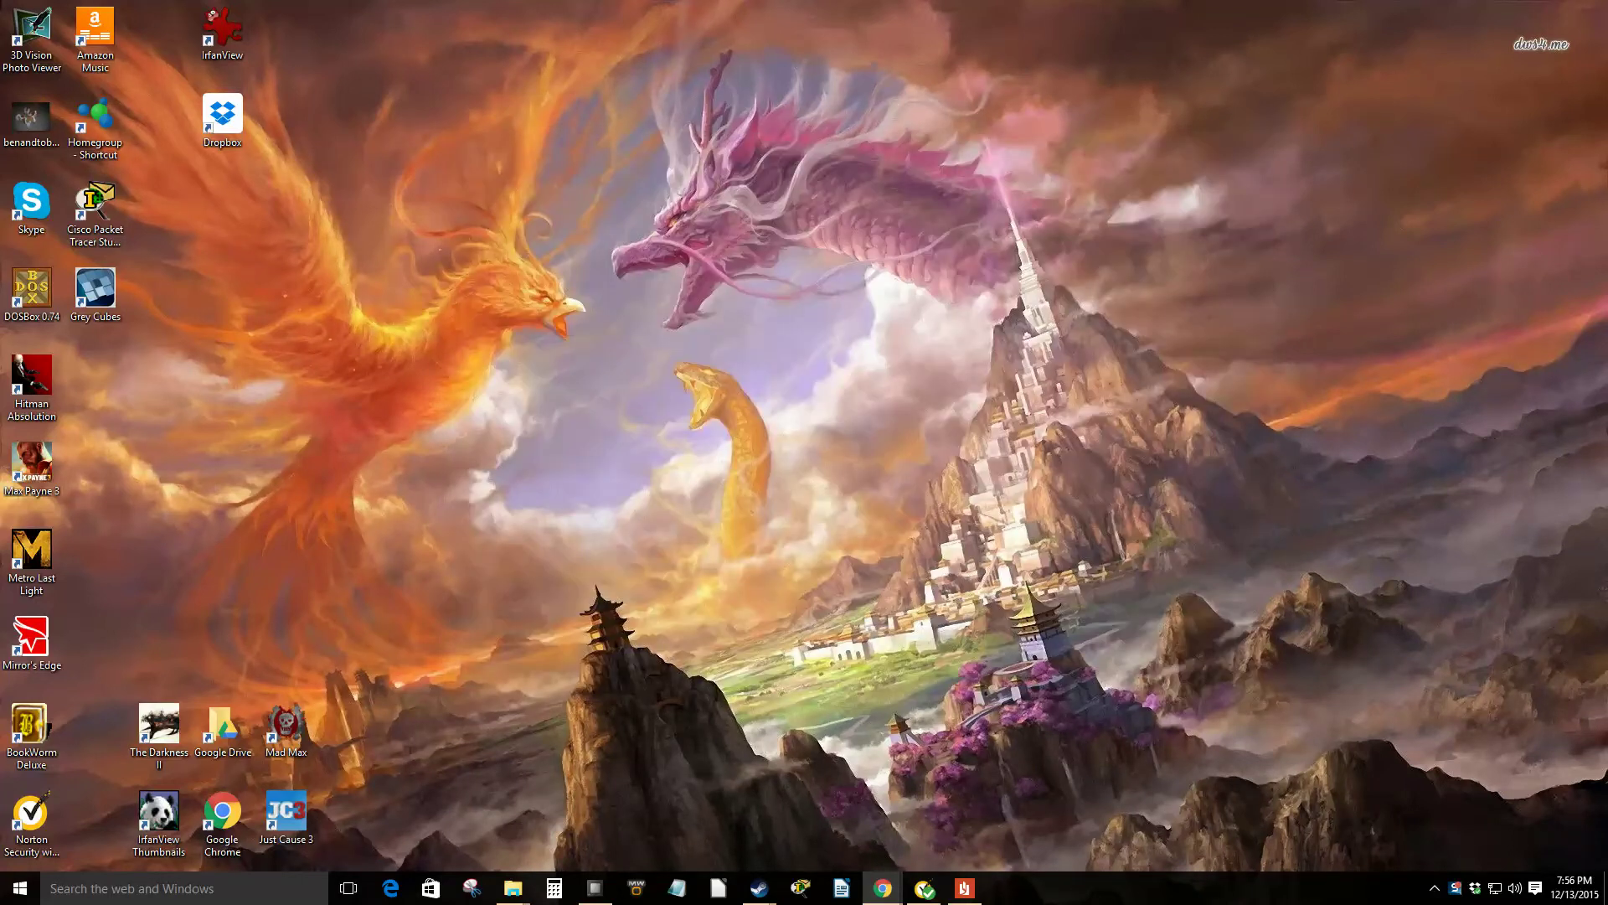
Step: Check the DFInstall folder in File Explorer, return to dosprogs, then show the desktop
key("super+shift+Right")
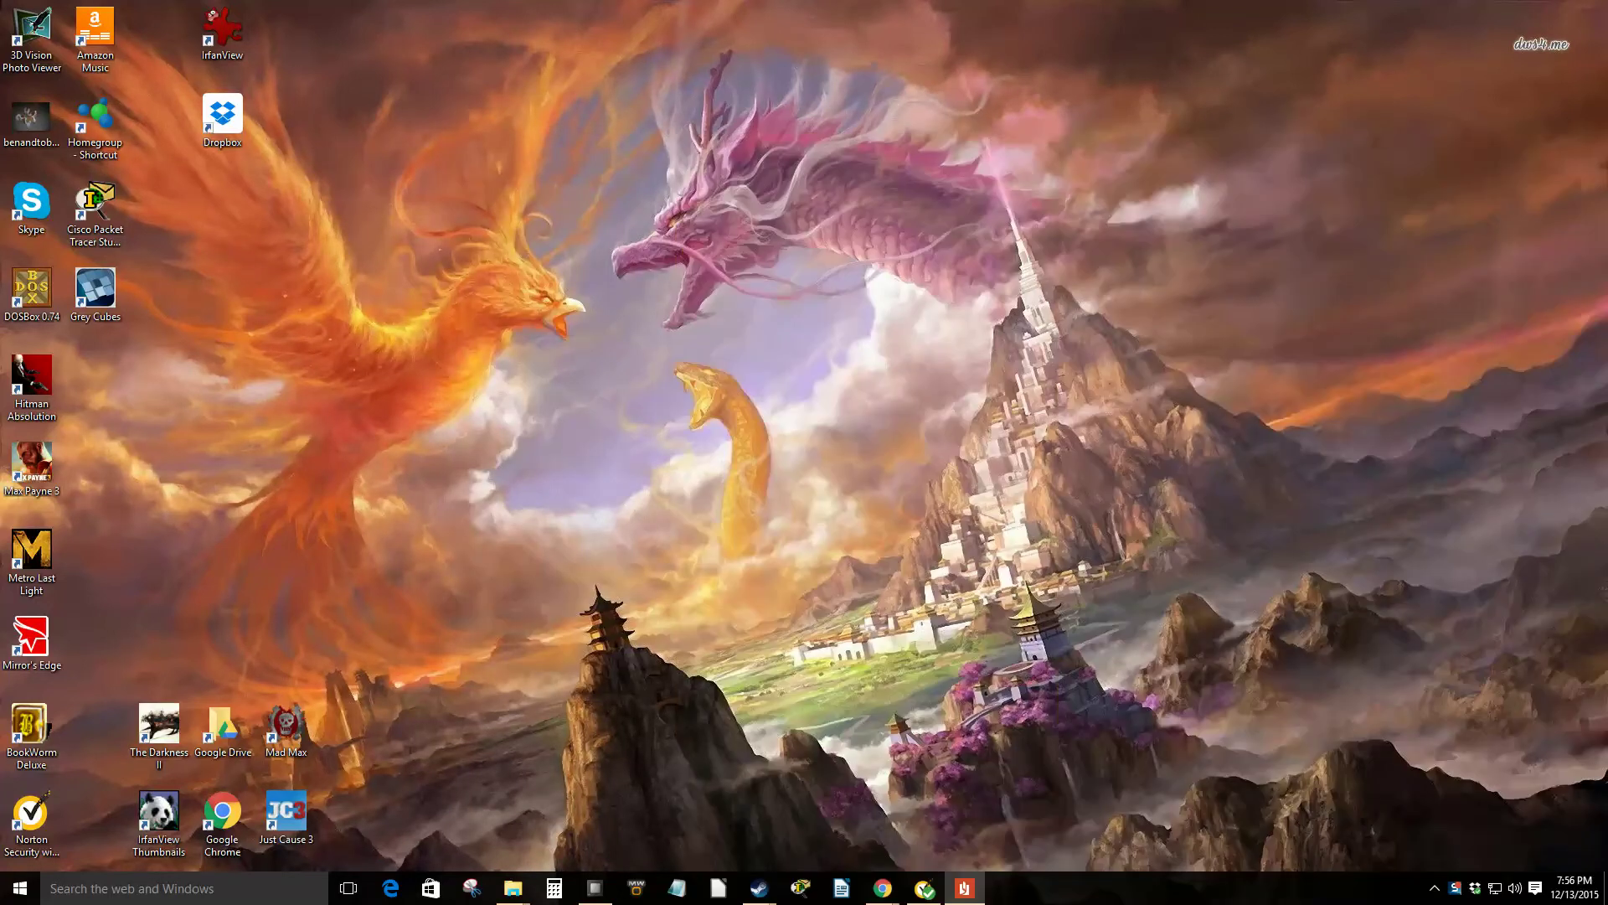
key("super+e")
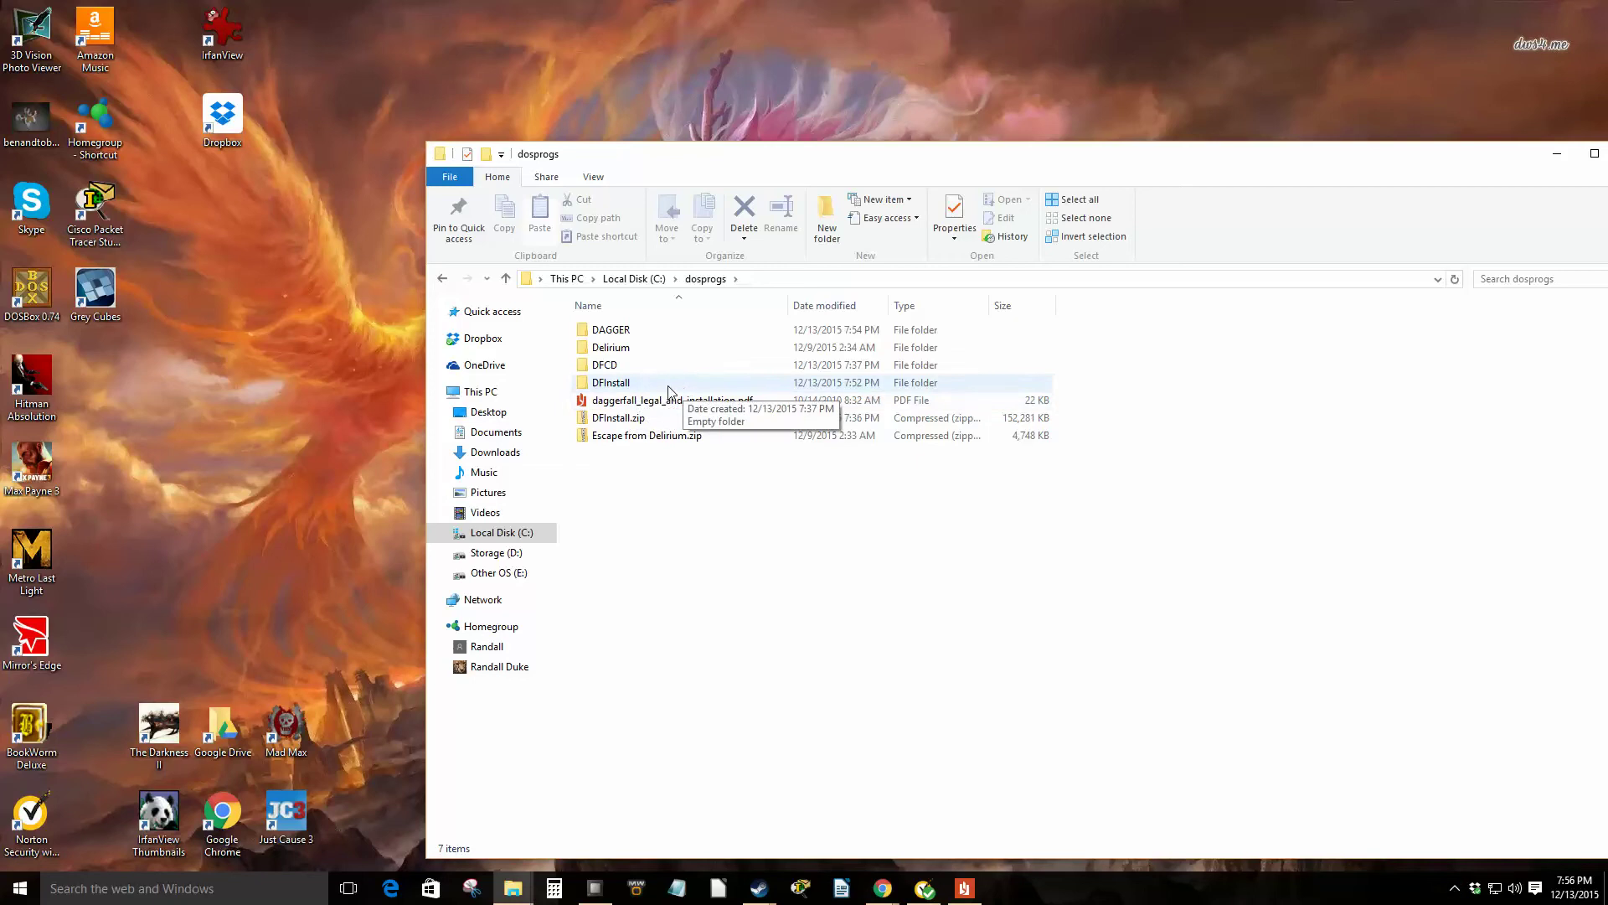
double_click(624, 387)
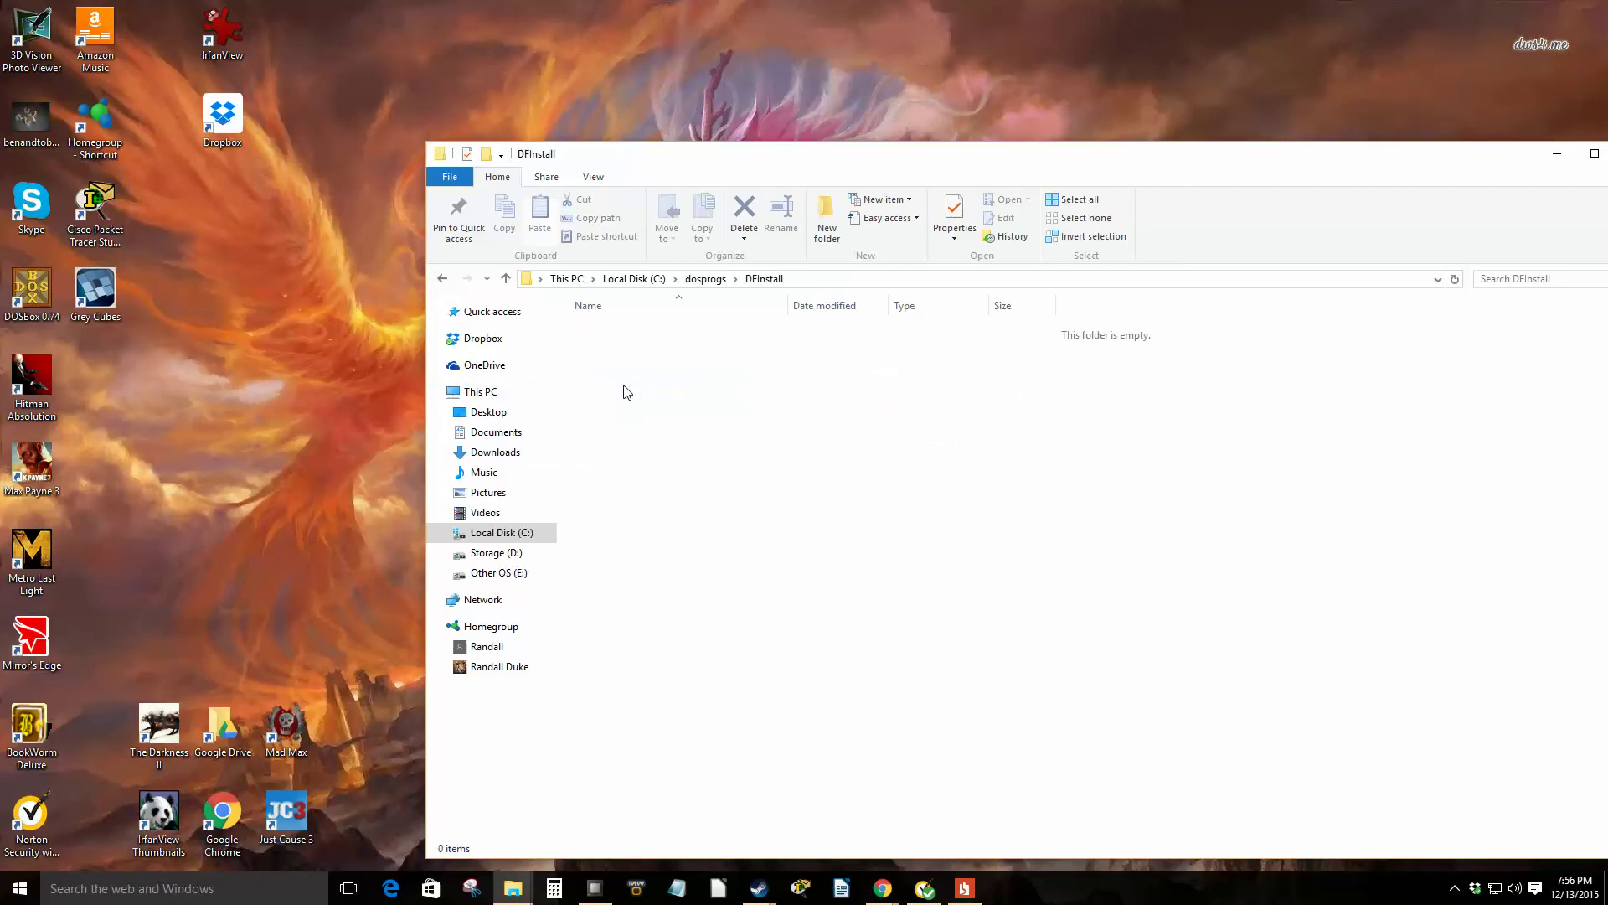
left_click(443, 282)
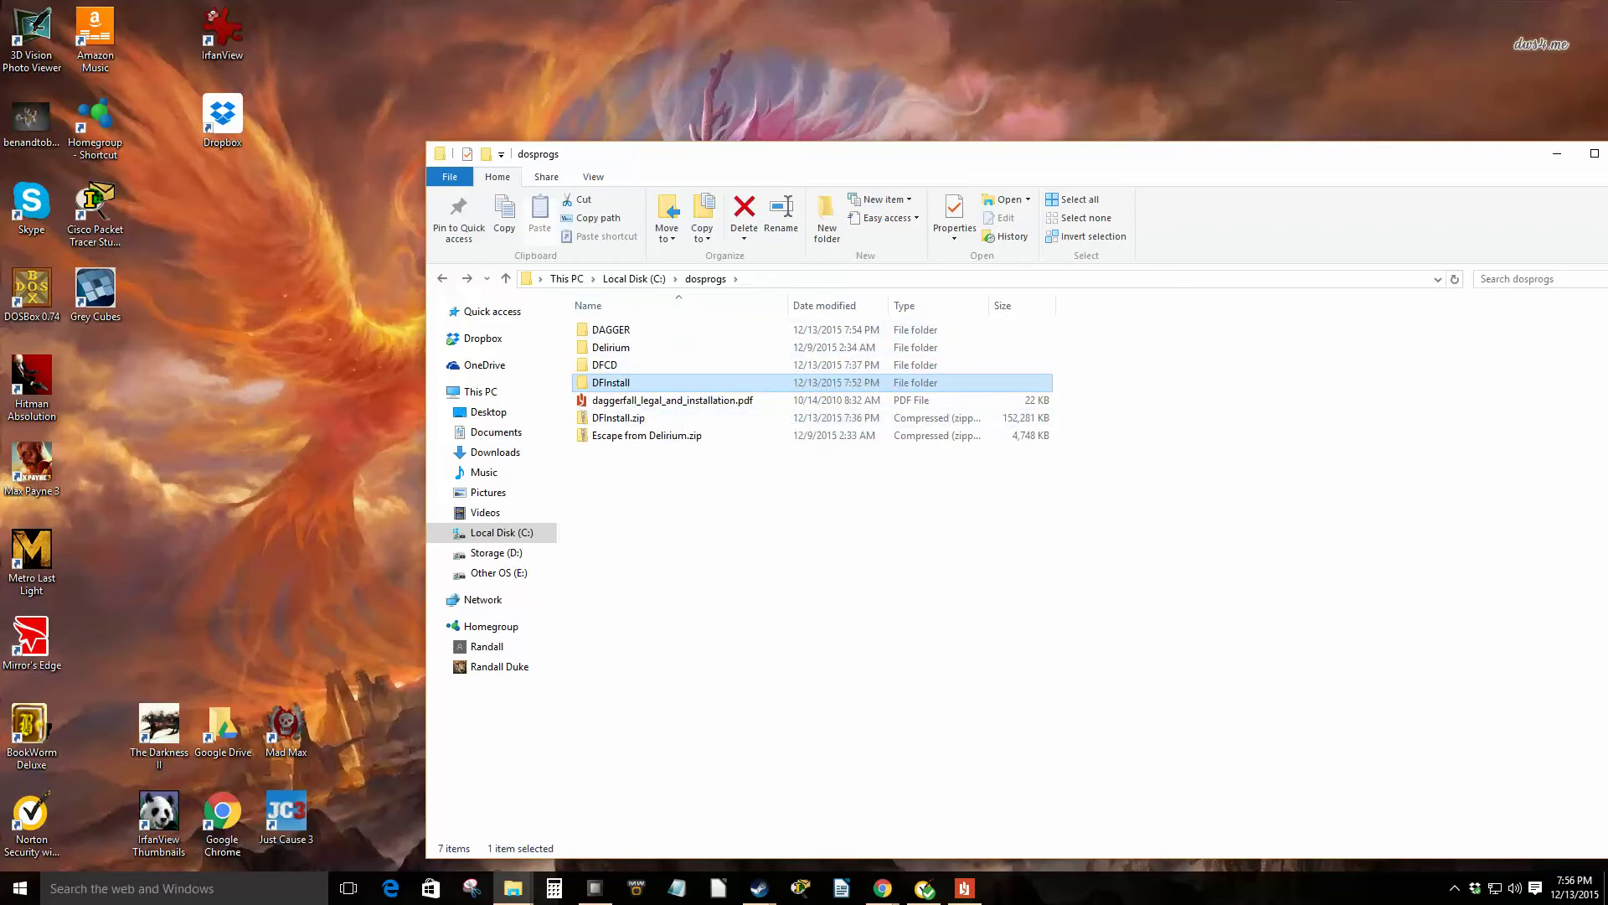
key("super+d")
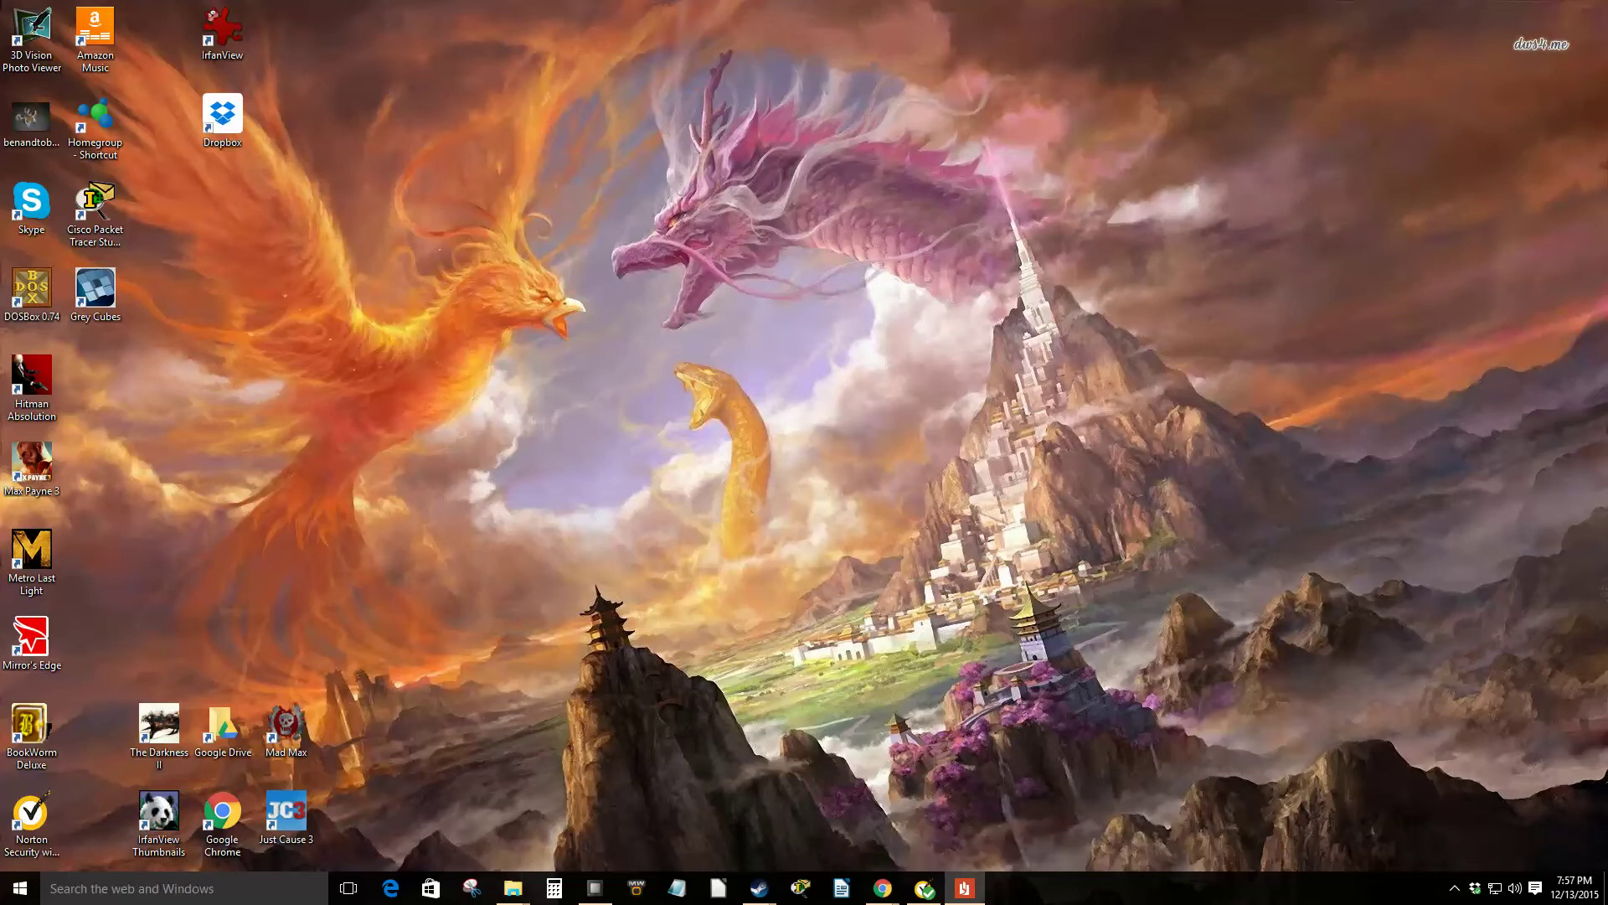
Step: Read the setup steps in the Daggerfall instructions PDF, then switch to the DOSBox-0.74 folder
left_click(965, 888)
scroll(945, 307, "down", 5)
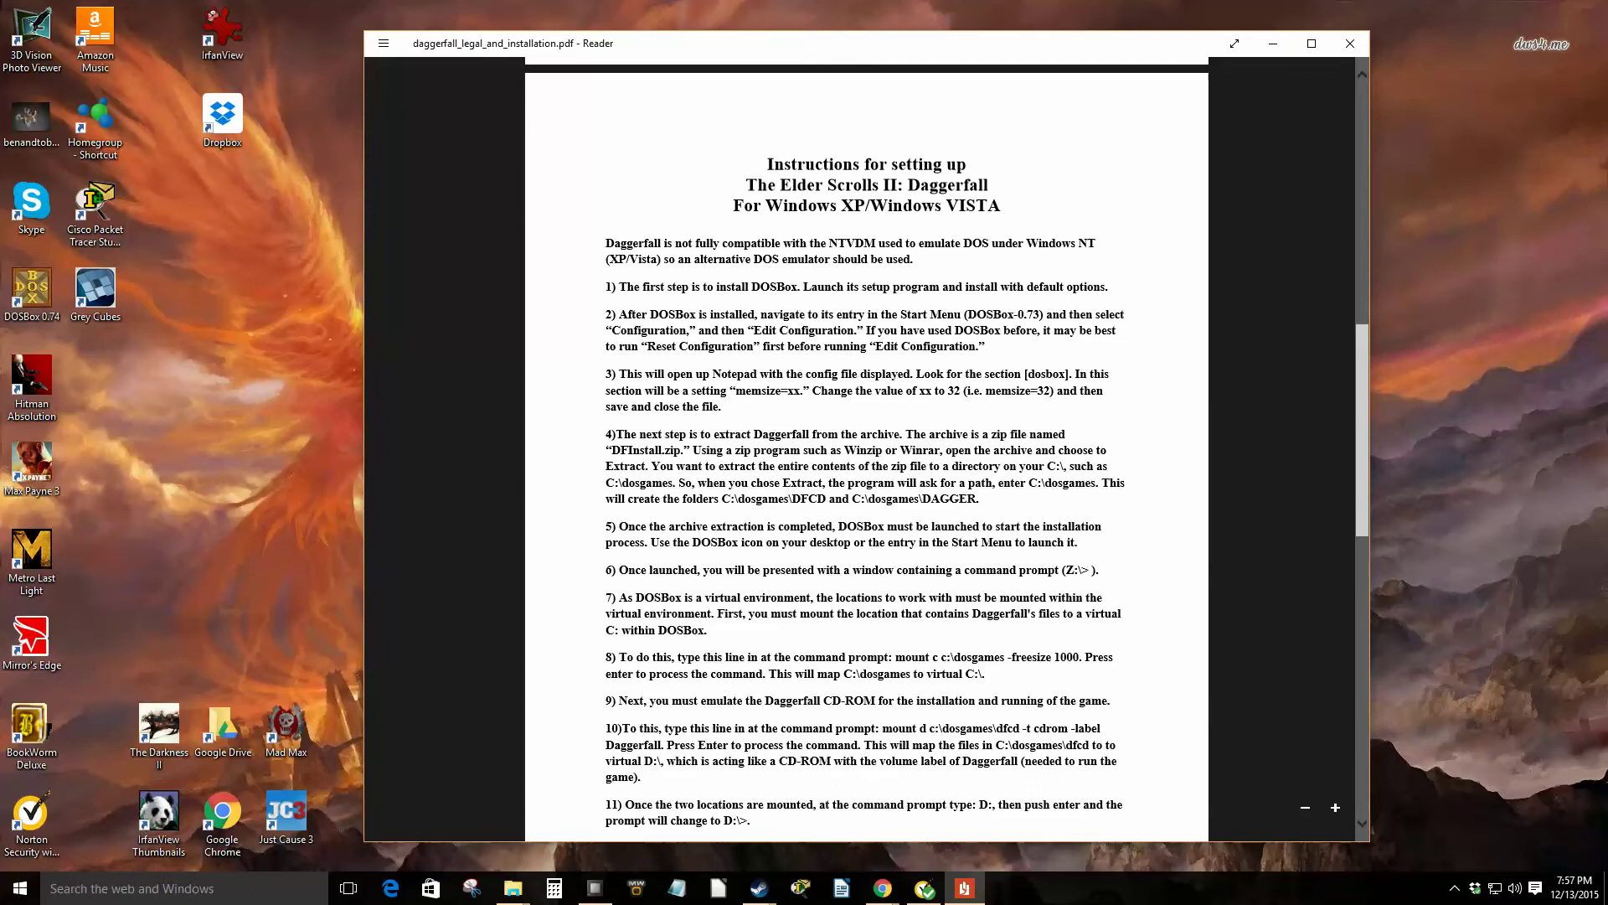
key("alt+Tab")
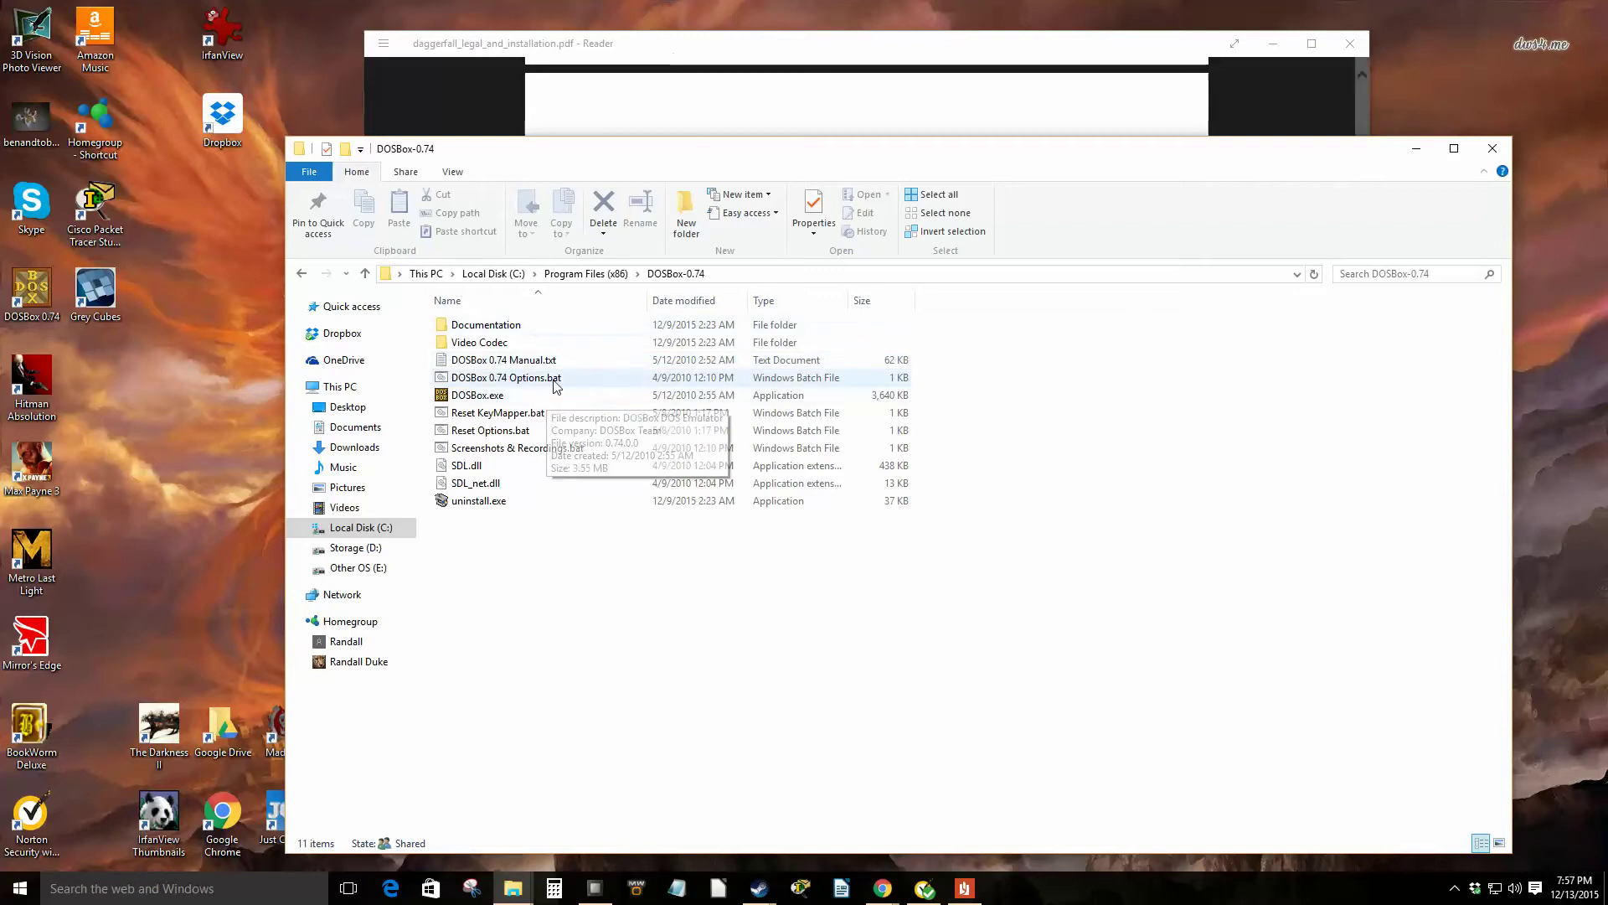
Step: Open dosbox-0.74.conf via DOSBox 0.74 Options.bat and find memsize=32 under [dosbox]
double_click(549, 383)
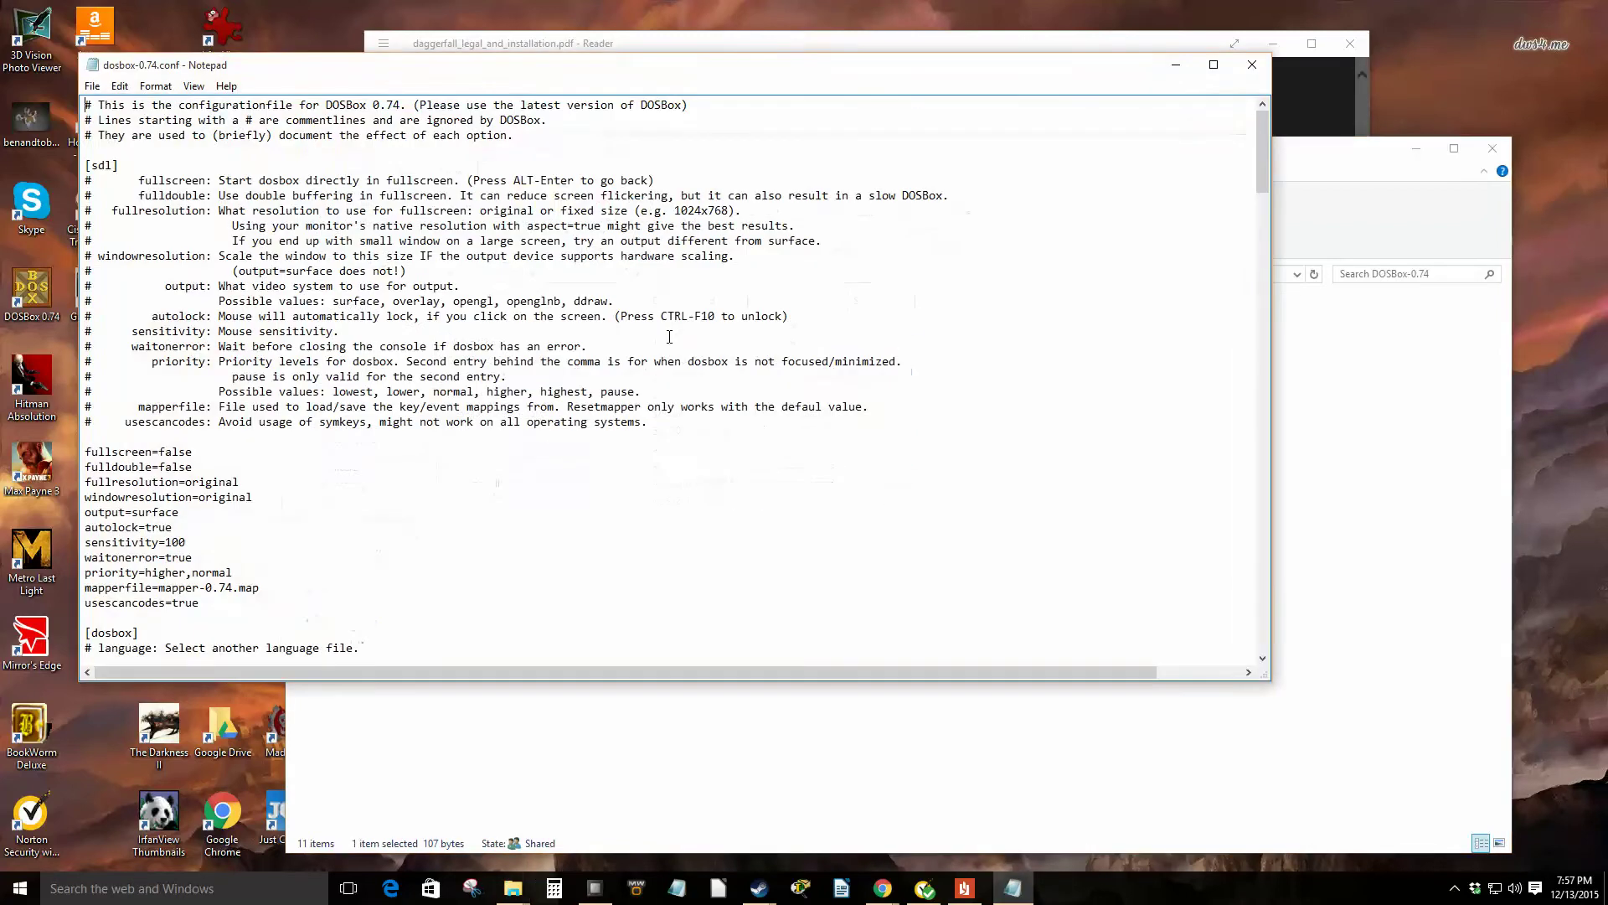
left_click(1091, 42)
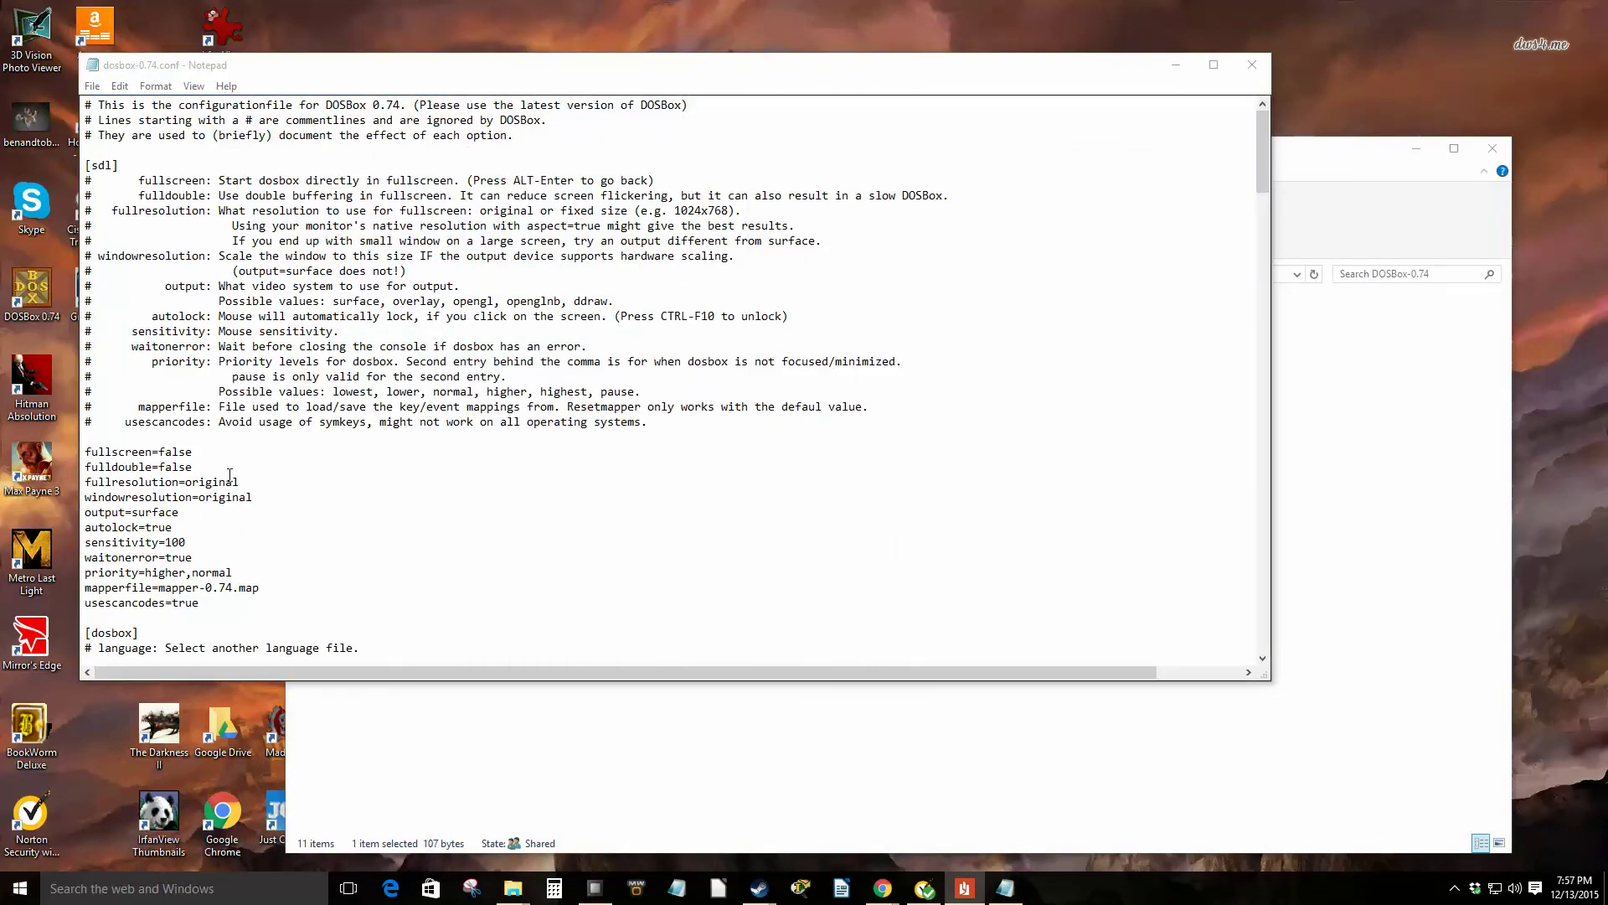
scroll(1265, 662, "down", 1)
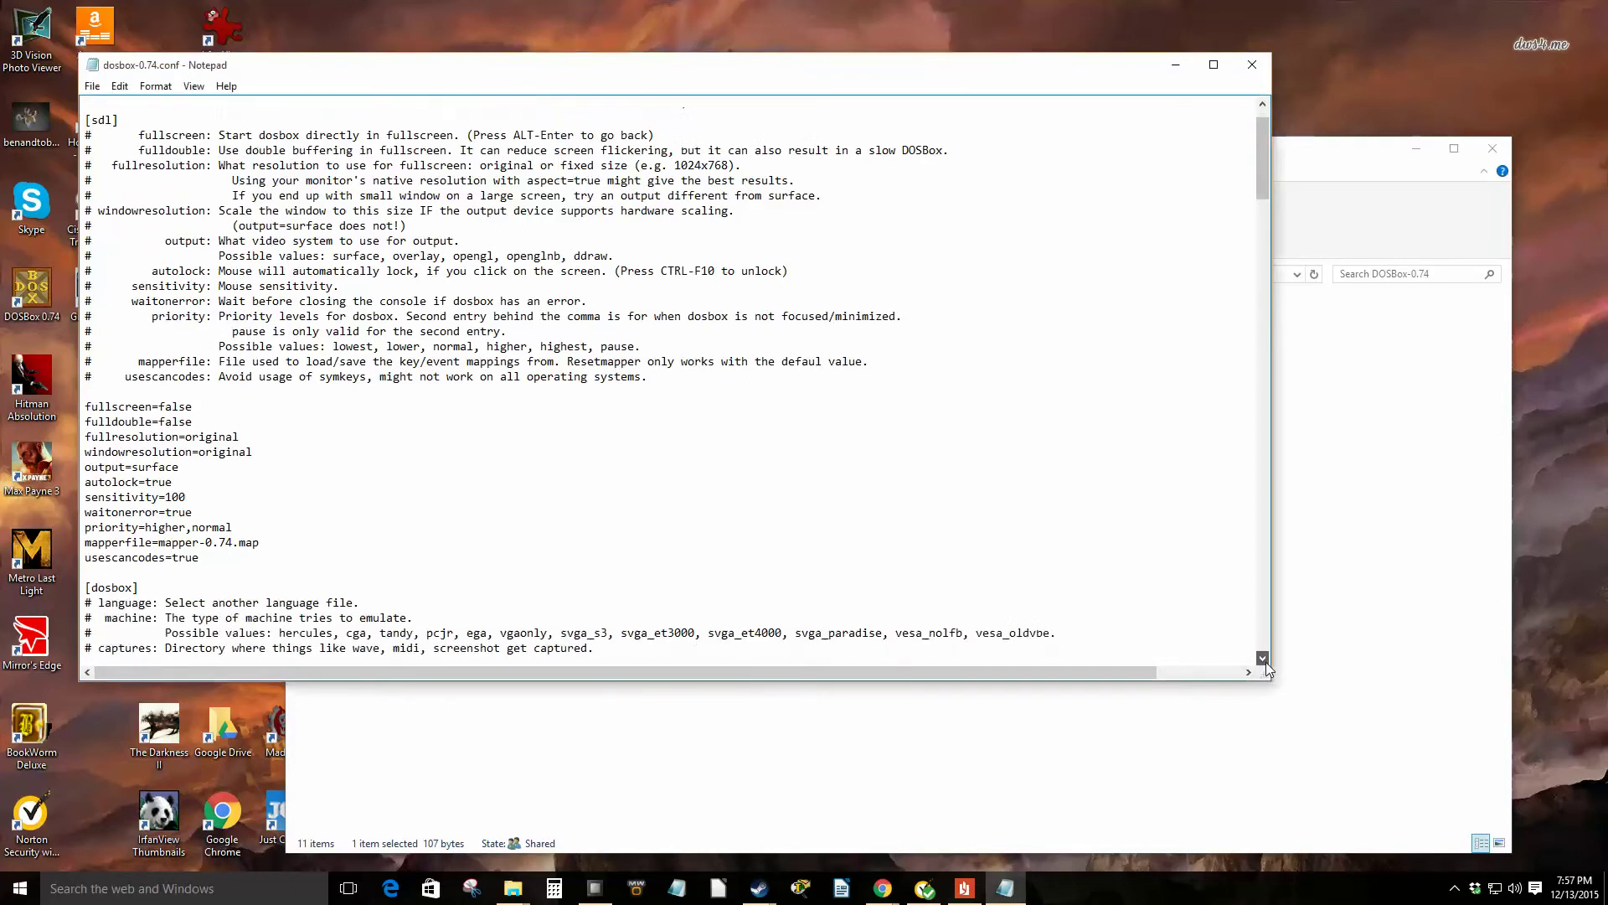
scroll(1265, 662, "down", 4)
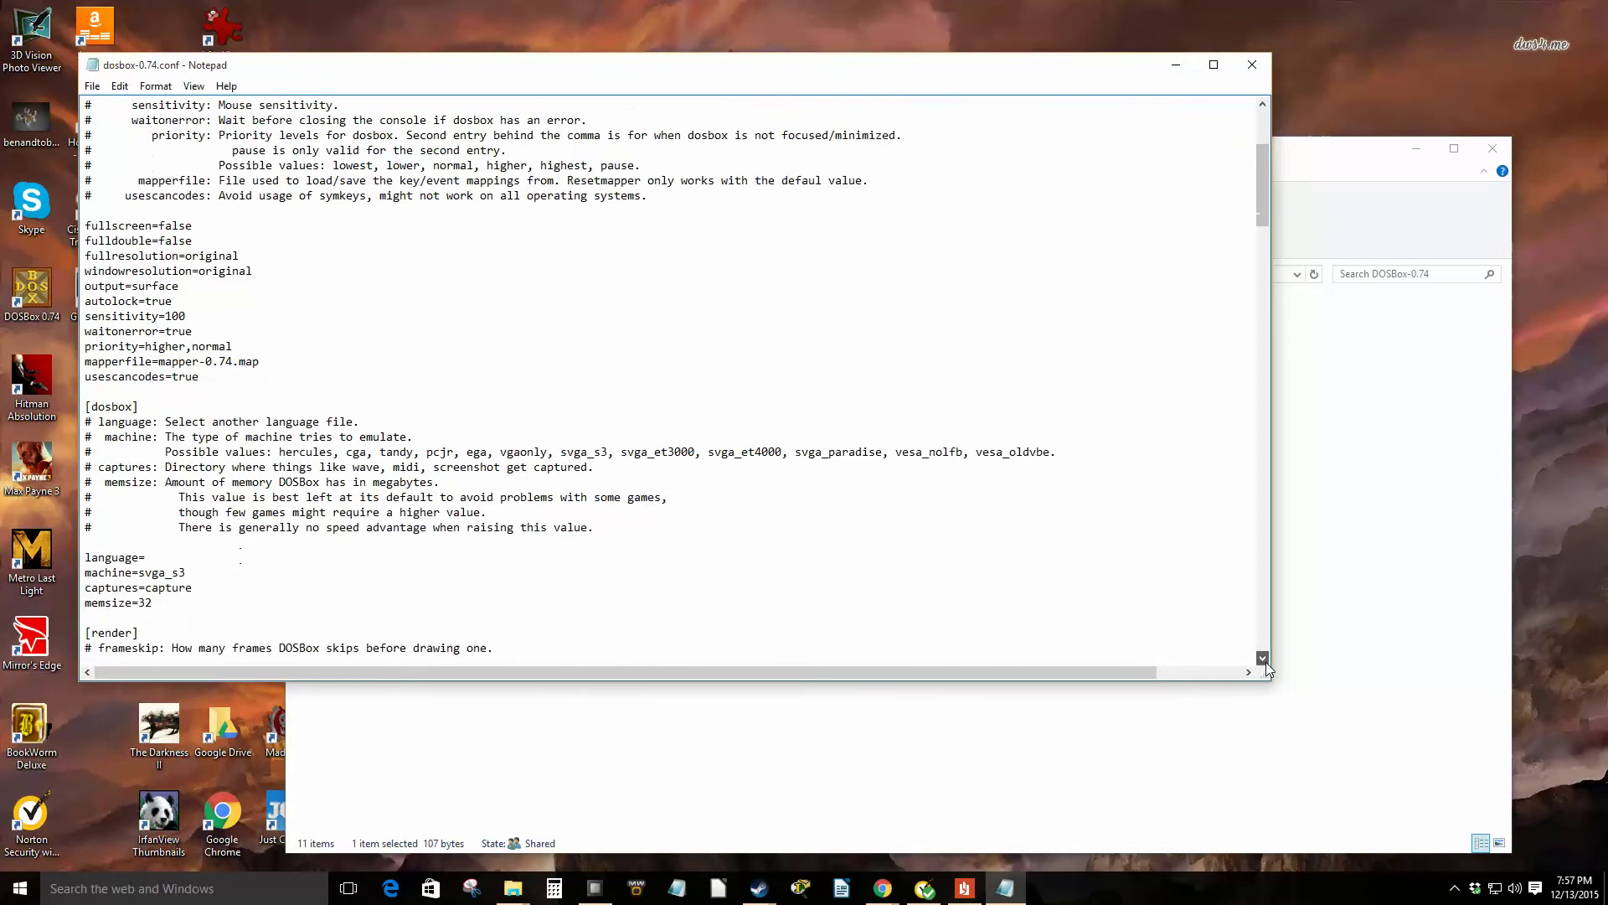
scroll(1265, 662, "down", 1)
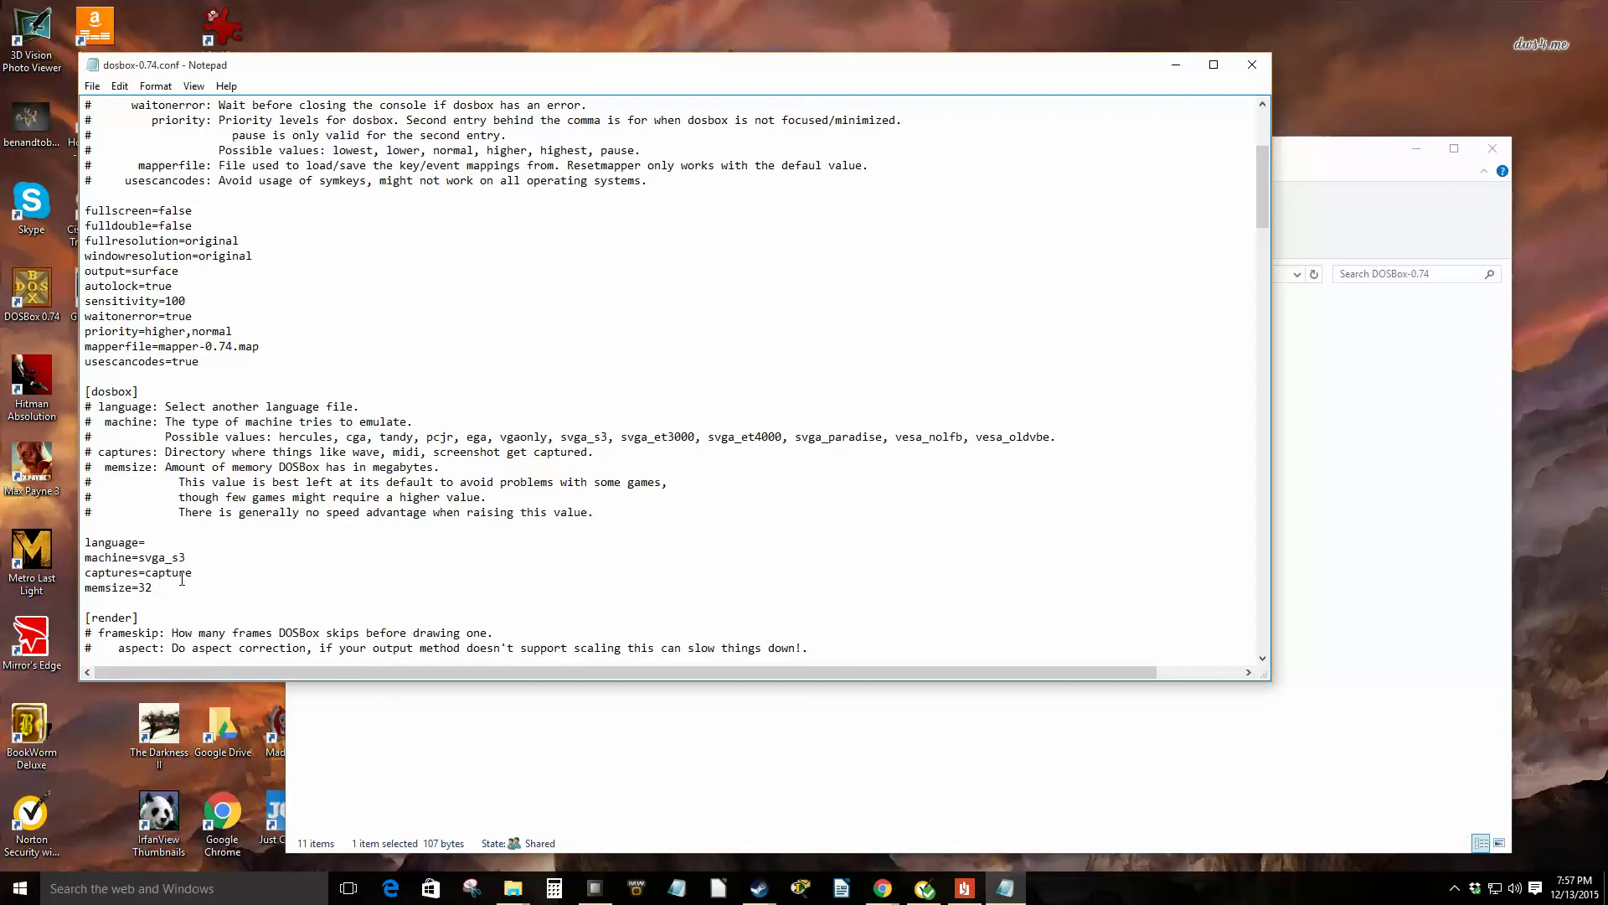
Step: Close Notepad, launch DOSBox.exe, and move the DOSBox console to the screen centre
left_click(1251, 65)
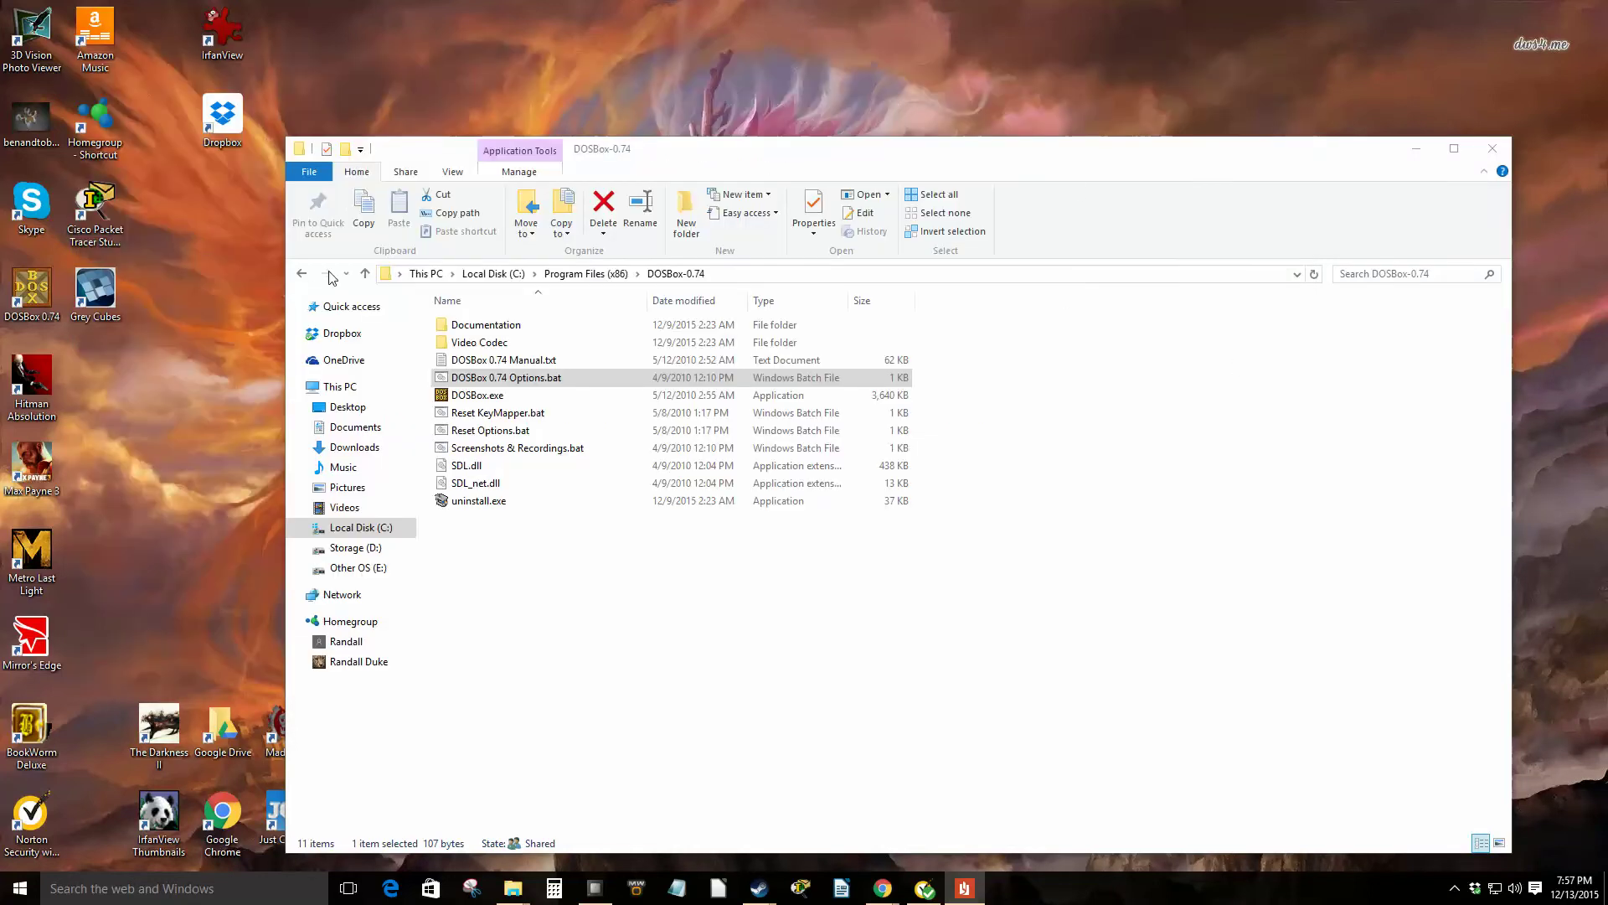
double_click(568, 396)
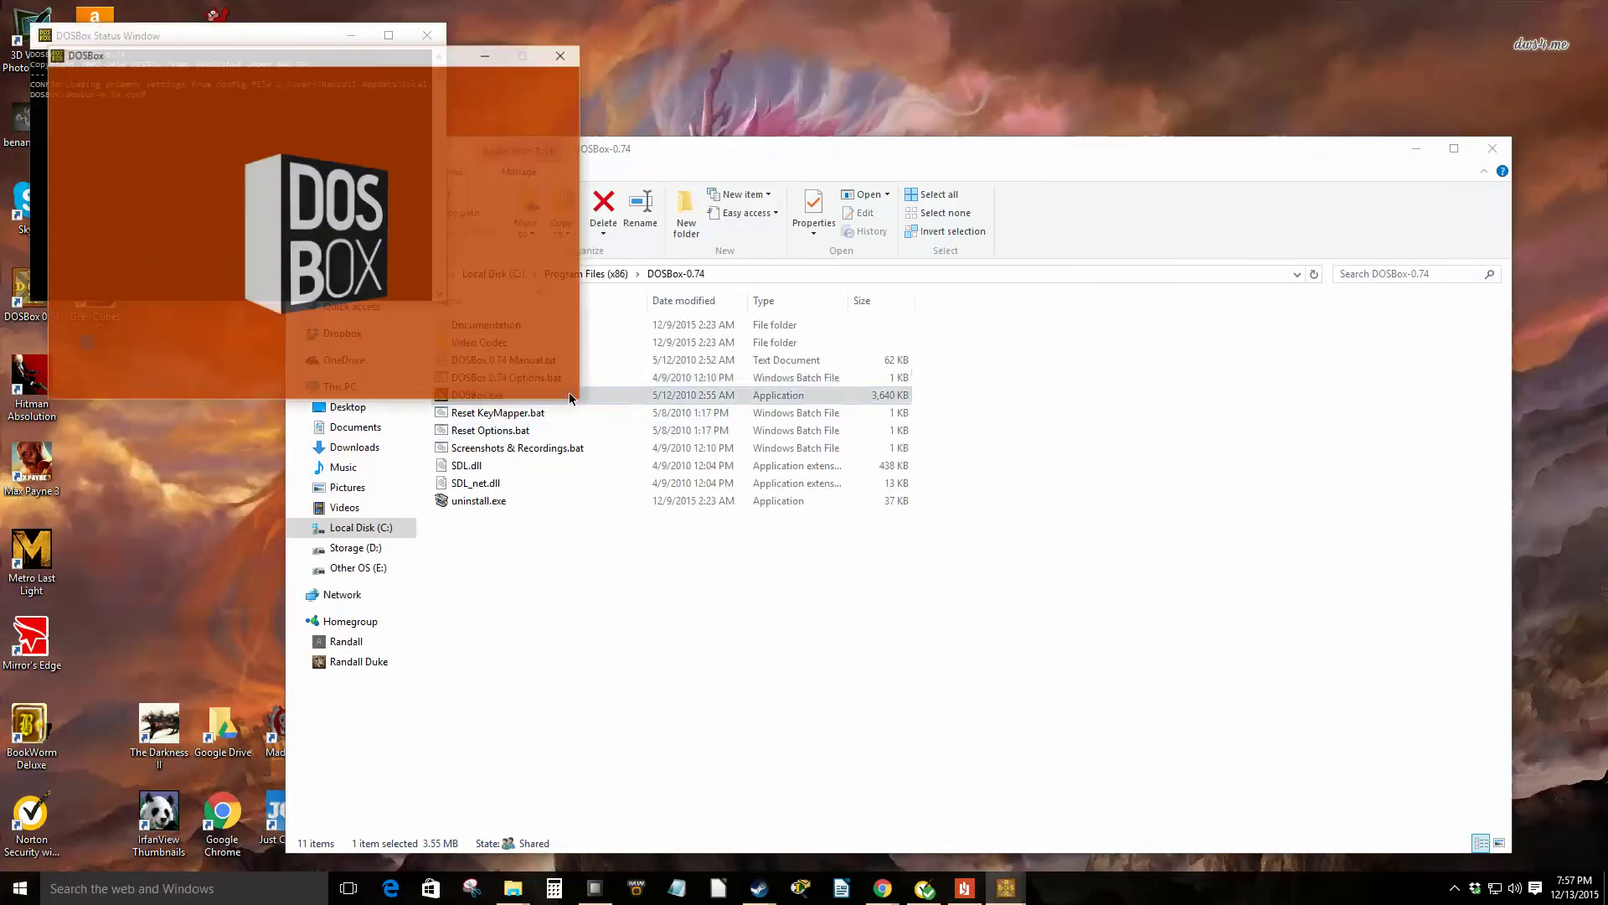
left_click_drag(344, 61, 863, 204)
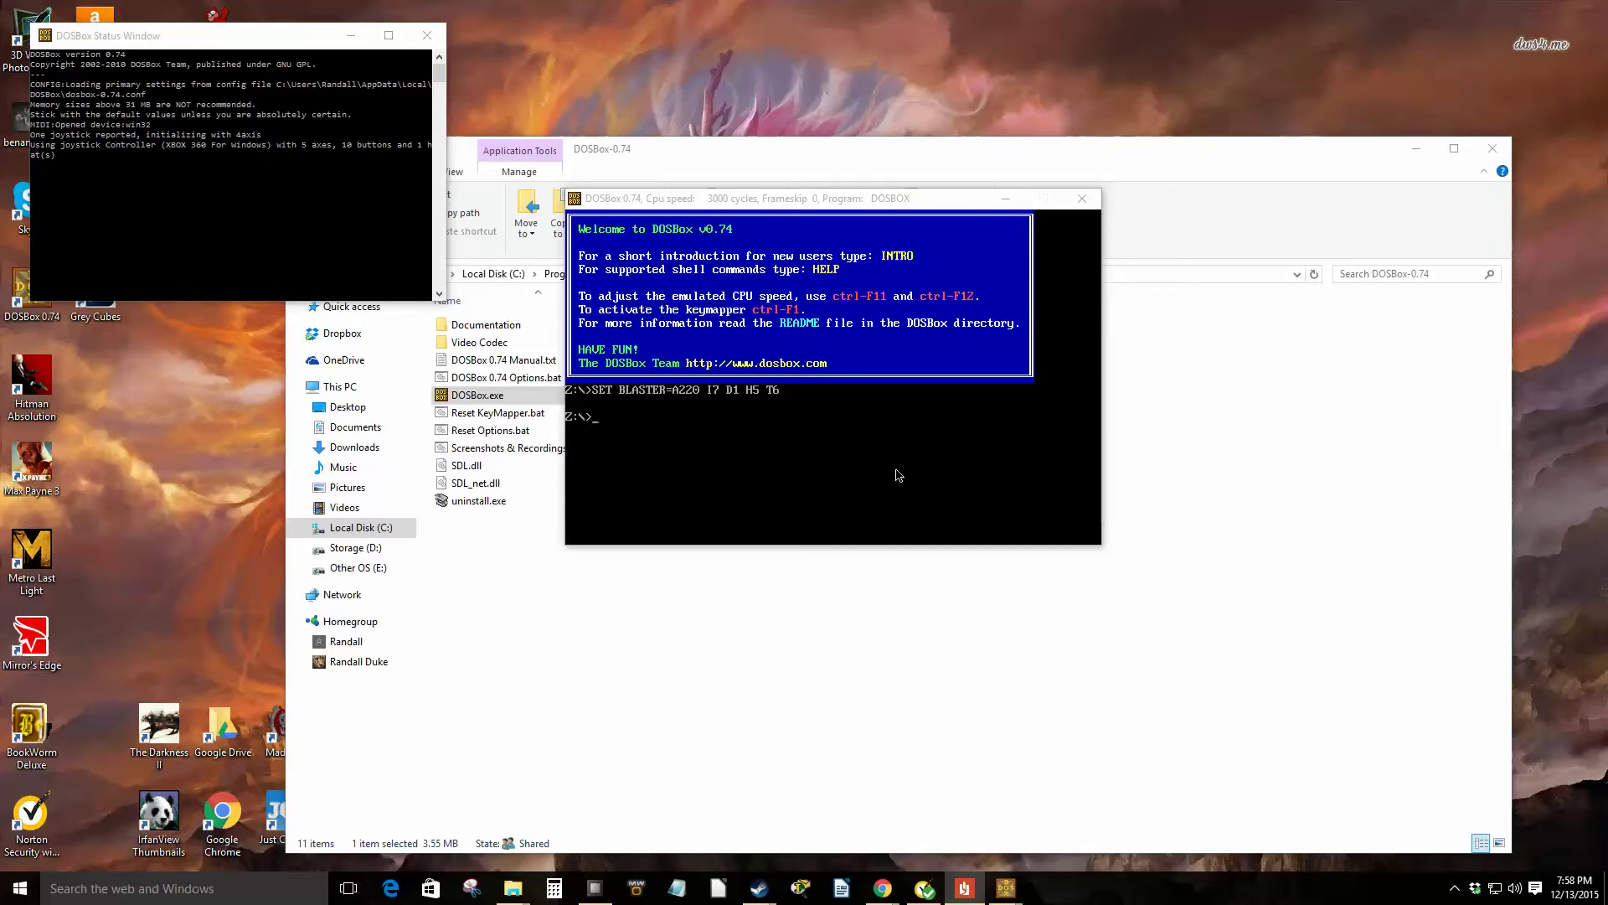
Step: Mount c:\dosprogs as drive C with 'mount c c:\dosprogs -freesize 1000'
left_click(837, 469)
type("mount c")
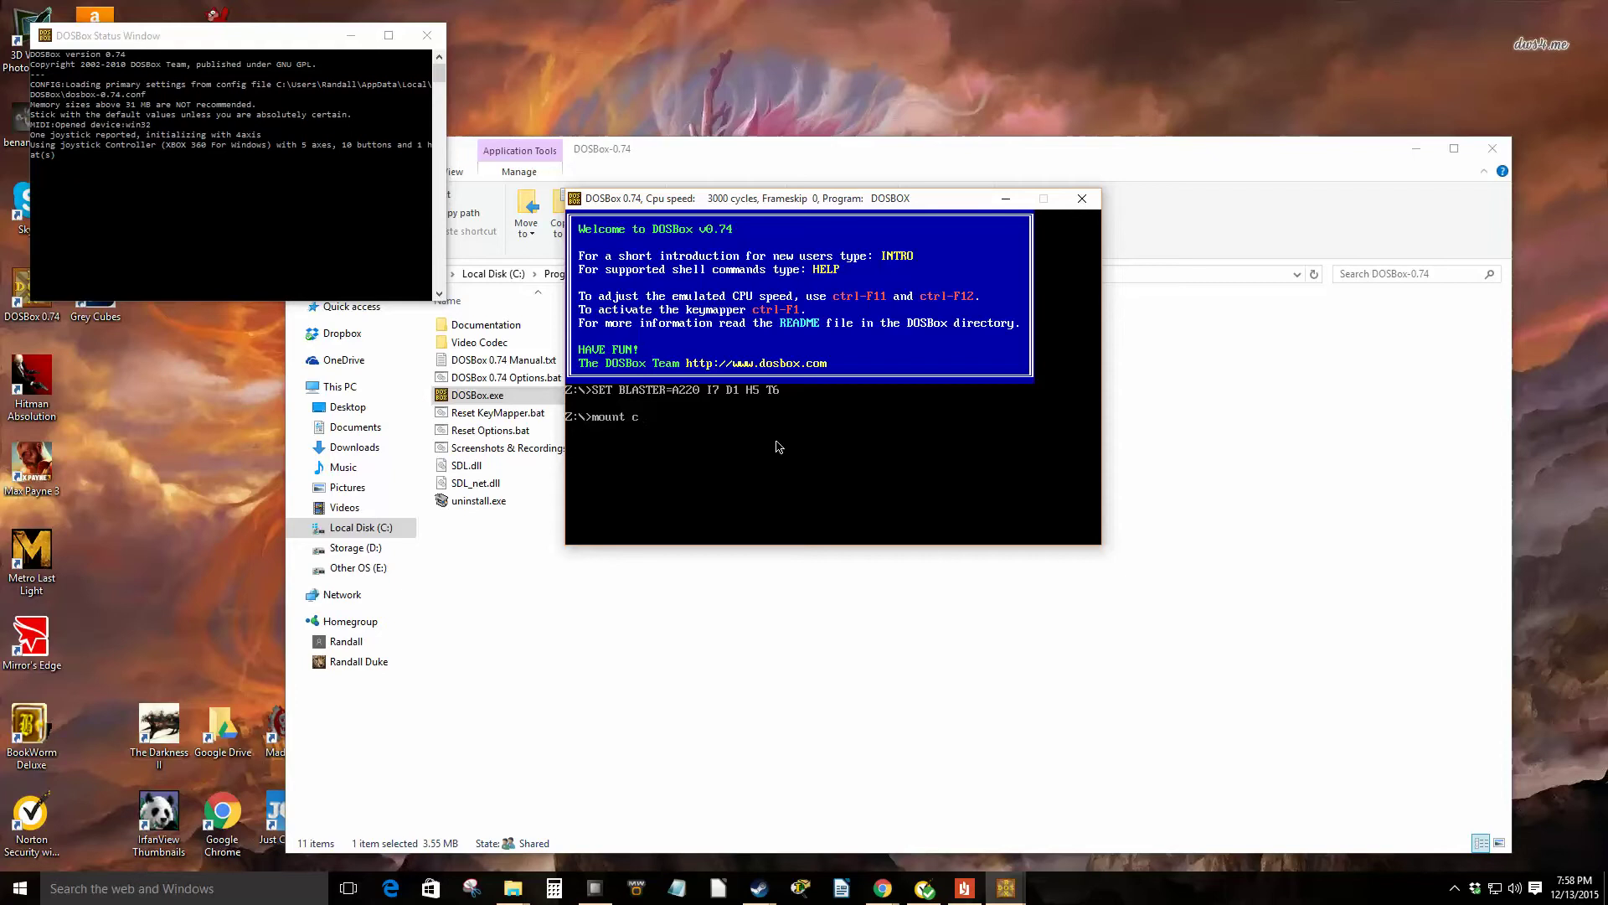
type("c:\\dosprogs\\")
key("BackSpace")
type("-freesize 1000")
key("Return")
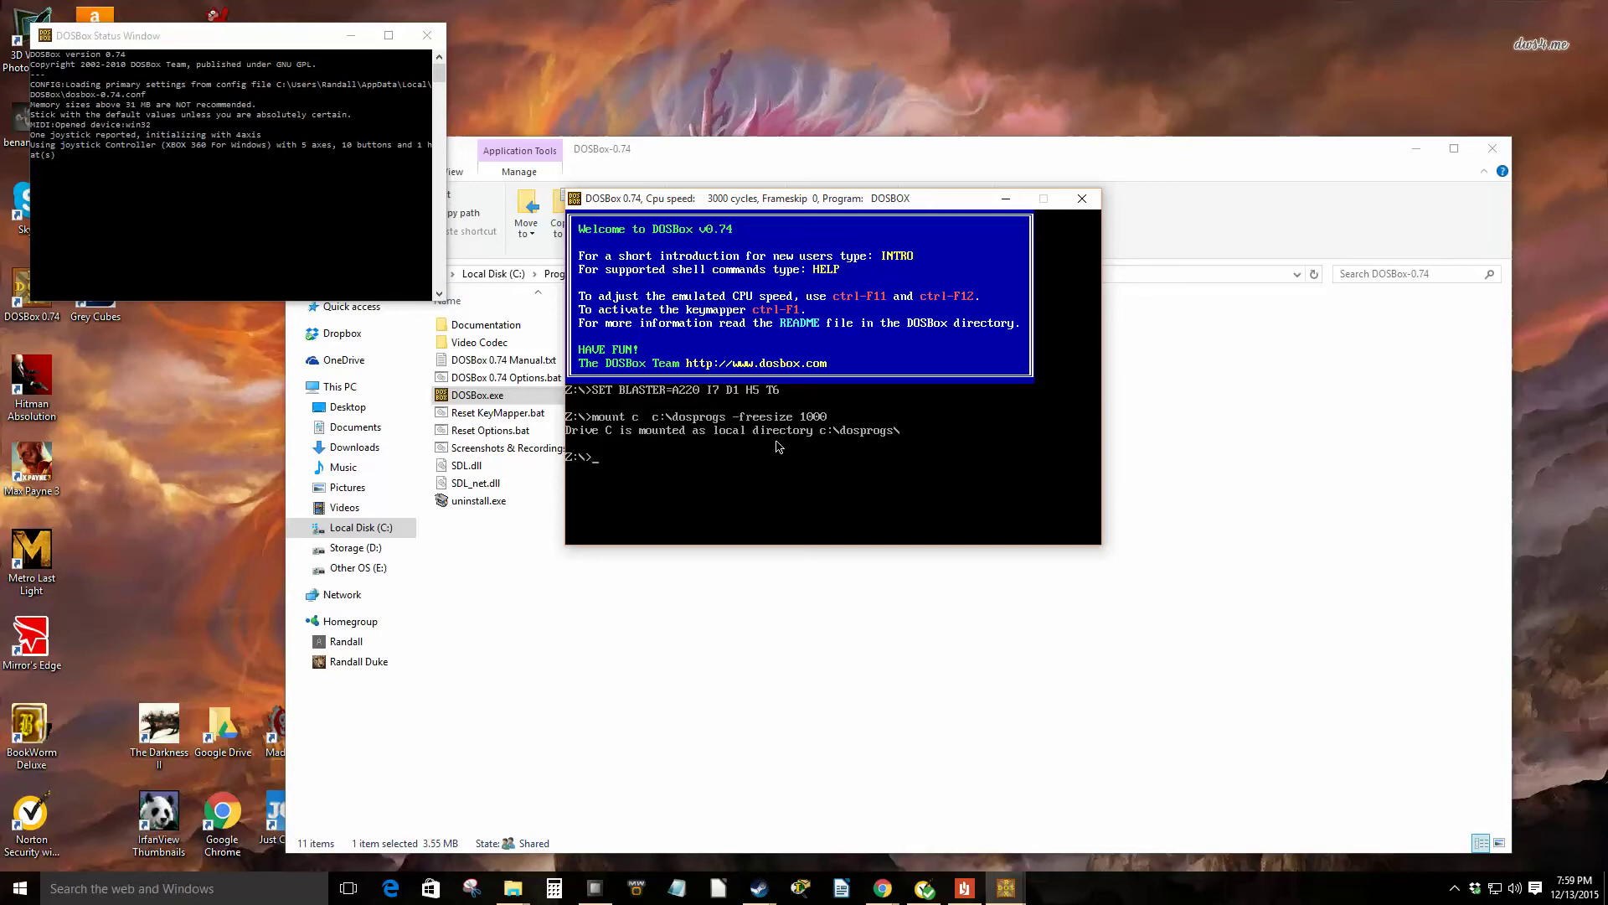
Step: Mount c:\dosprogs\dfcd as CD-ROM drive D with the label Daggerfall
type("mount d c:\\do")
type("sprogs\\dfcd -t cdrom -label Daff")
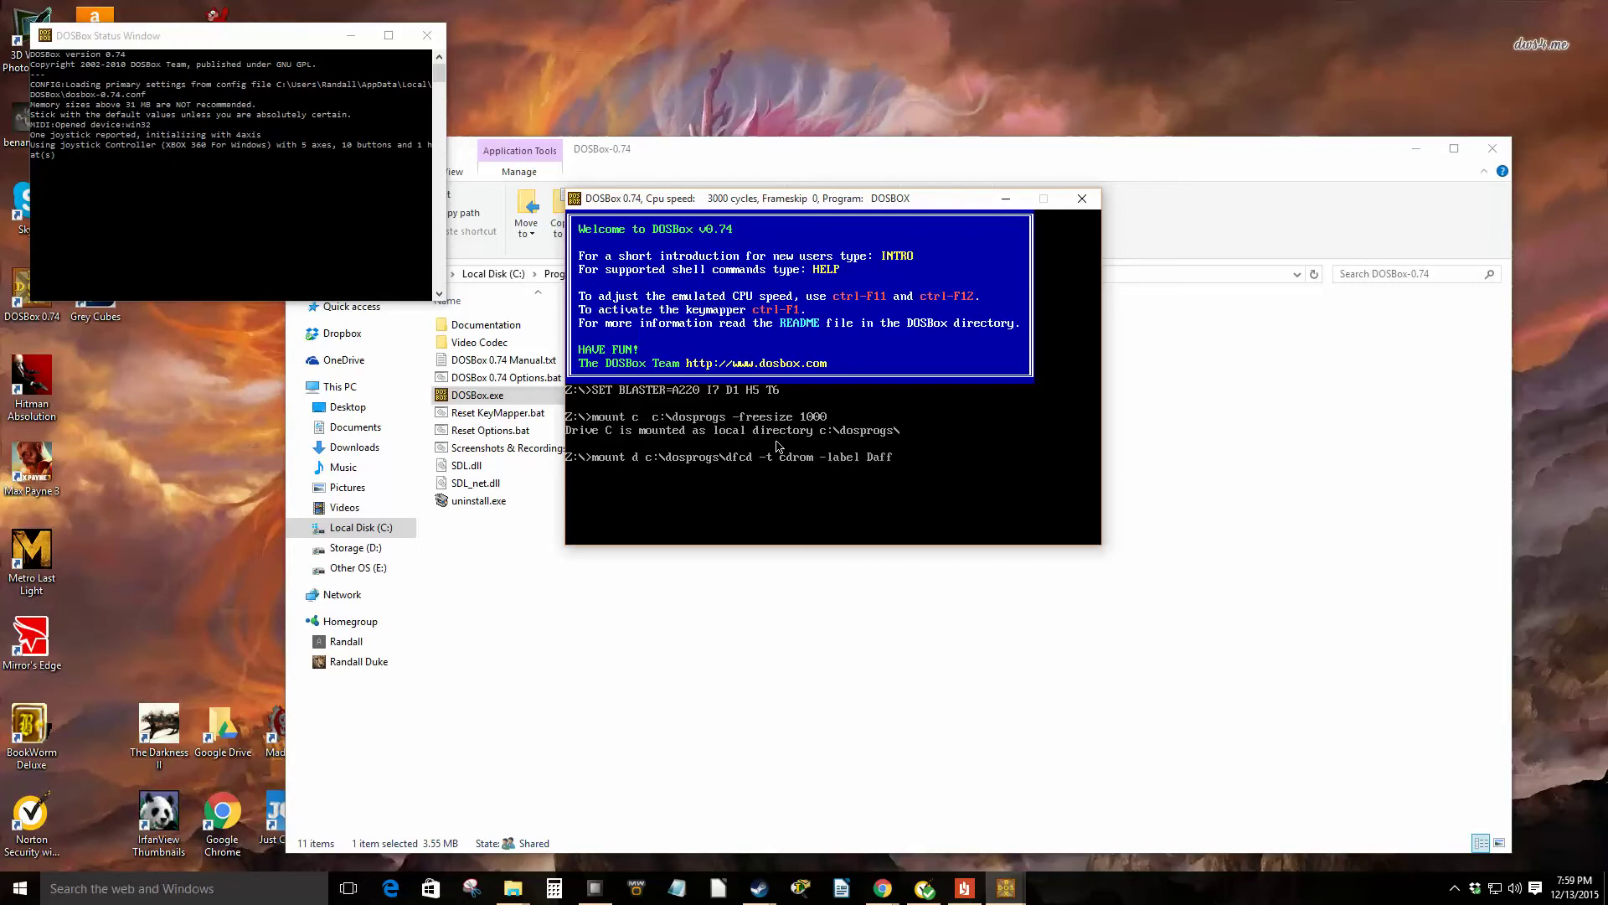
key("BackSpace")
type("ggerfall")
key("Return")
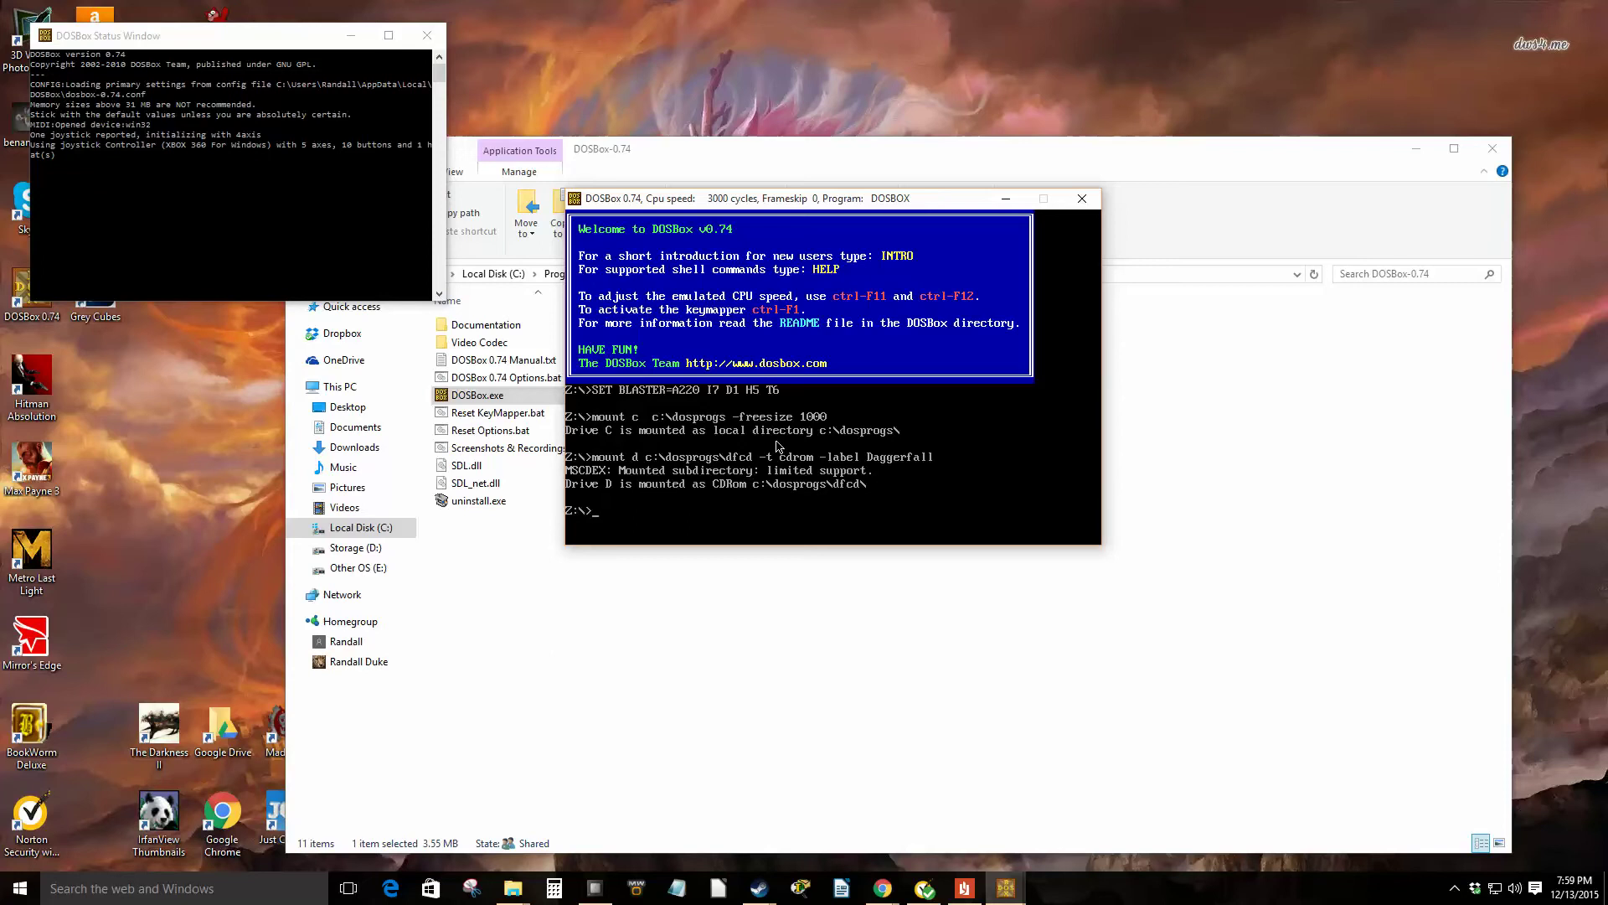
Step: Switch to drive D and run the Daggerfall installer with 'install'
type("d:")
key("Return")
type("install")
key("Return")
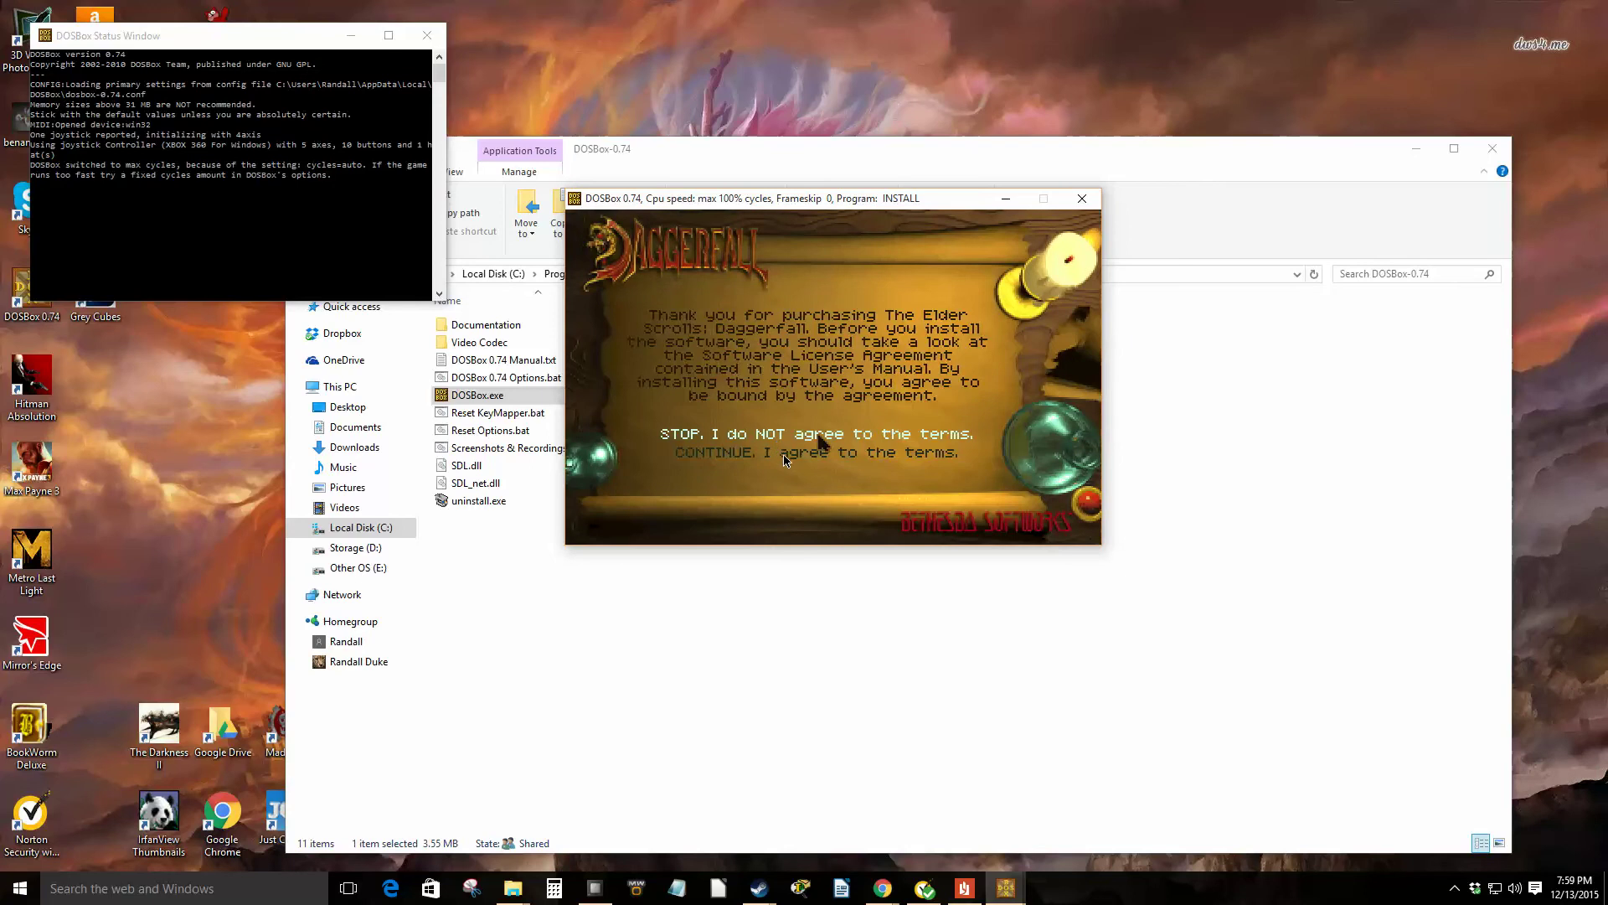
Step: Let the game capture the mouse and accept the Daggerfall license agreement
left_click(782, 459)
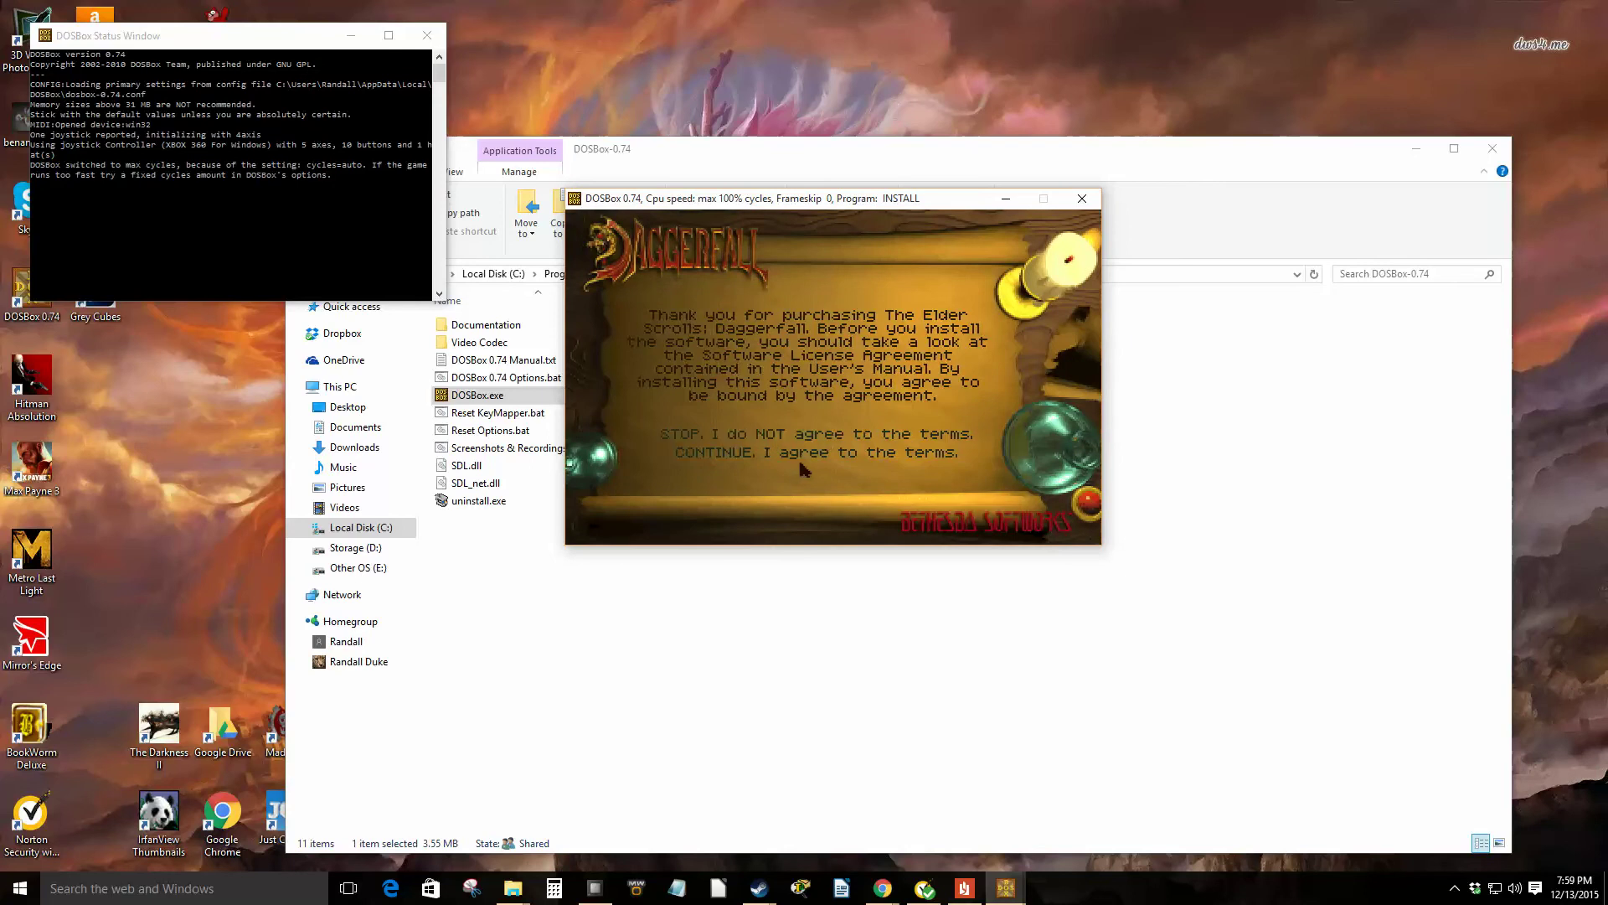
left_click(804, 456)
left_click(819, 410)
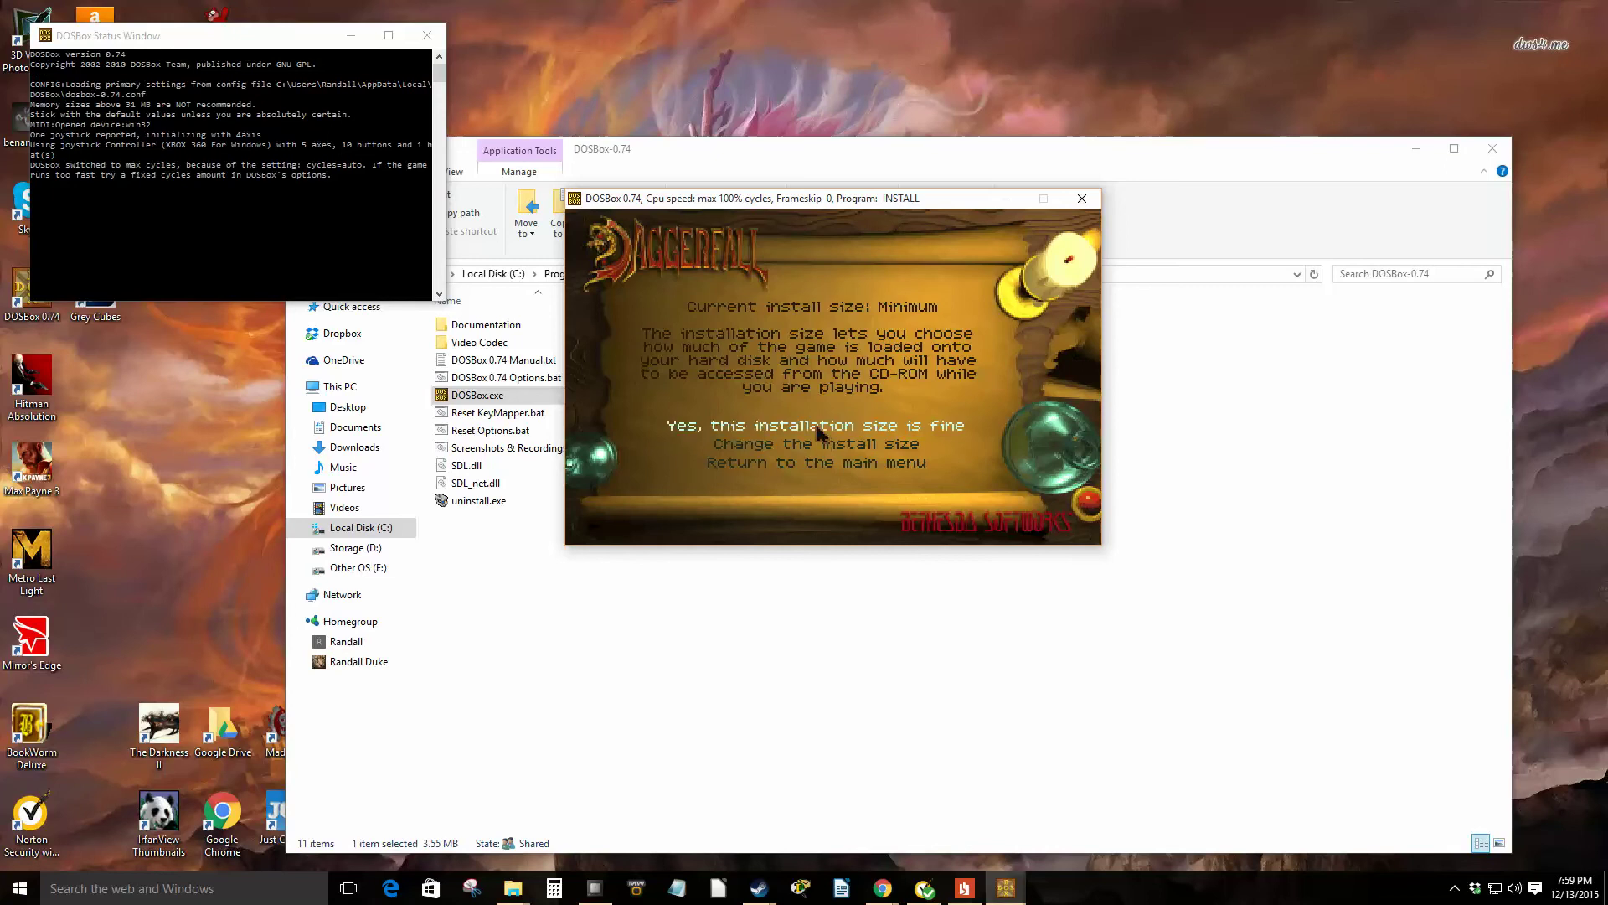
Step: Choose the Huge (450MB) installation size, keep c:\dagger, and start copying files
left_click(867, 447)
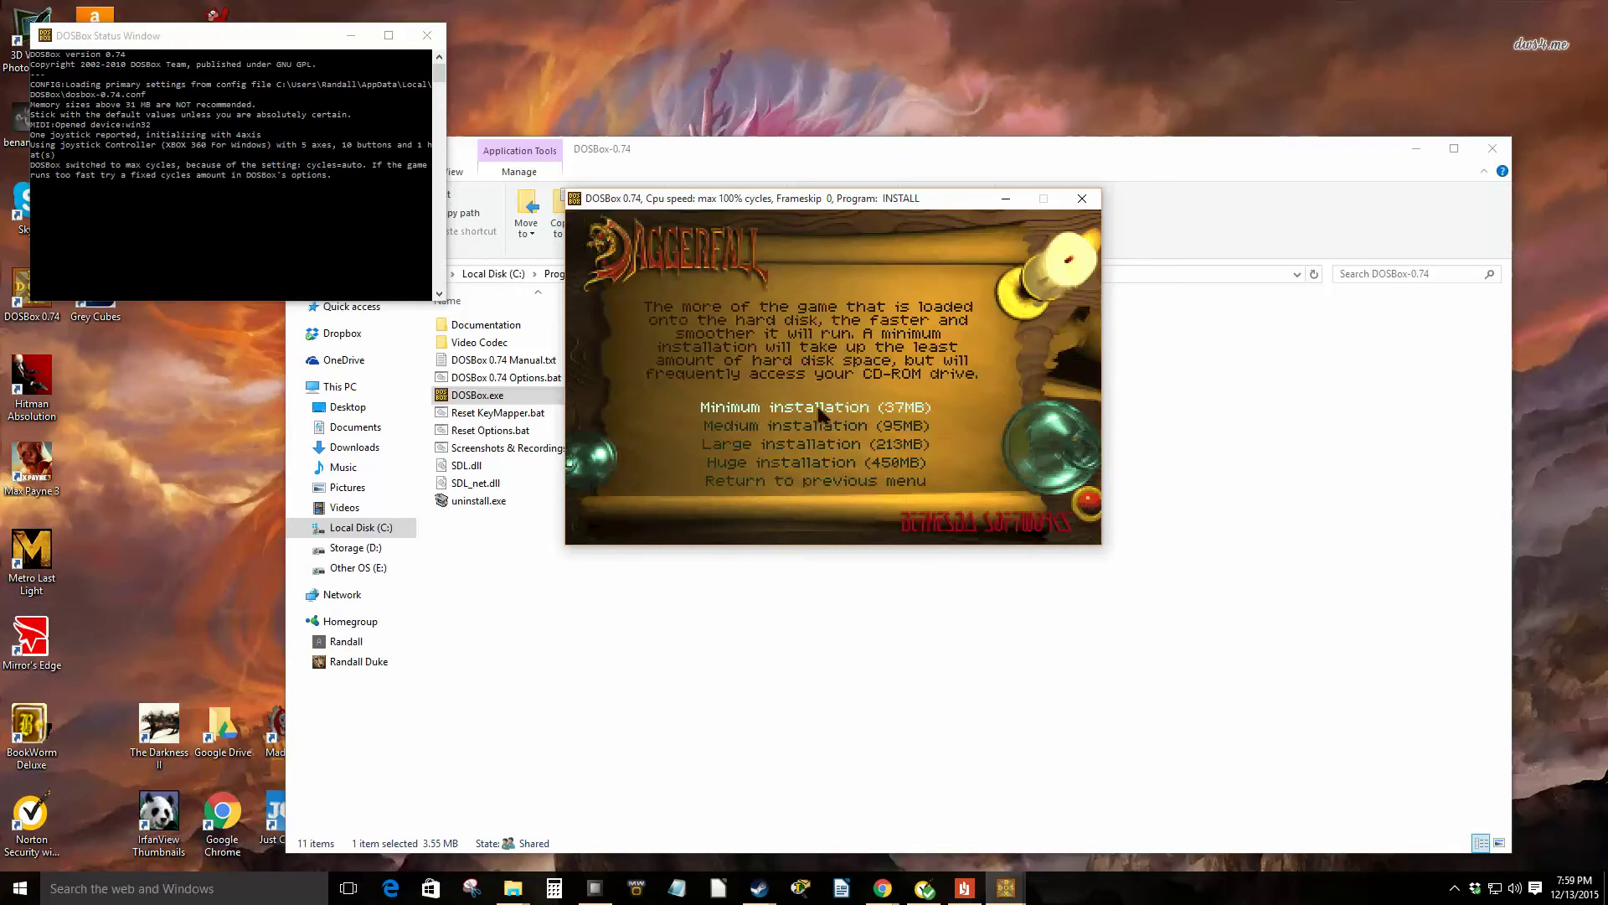
left_click(833, 466)
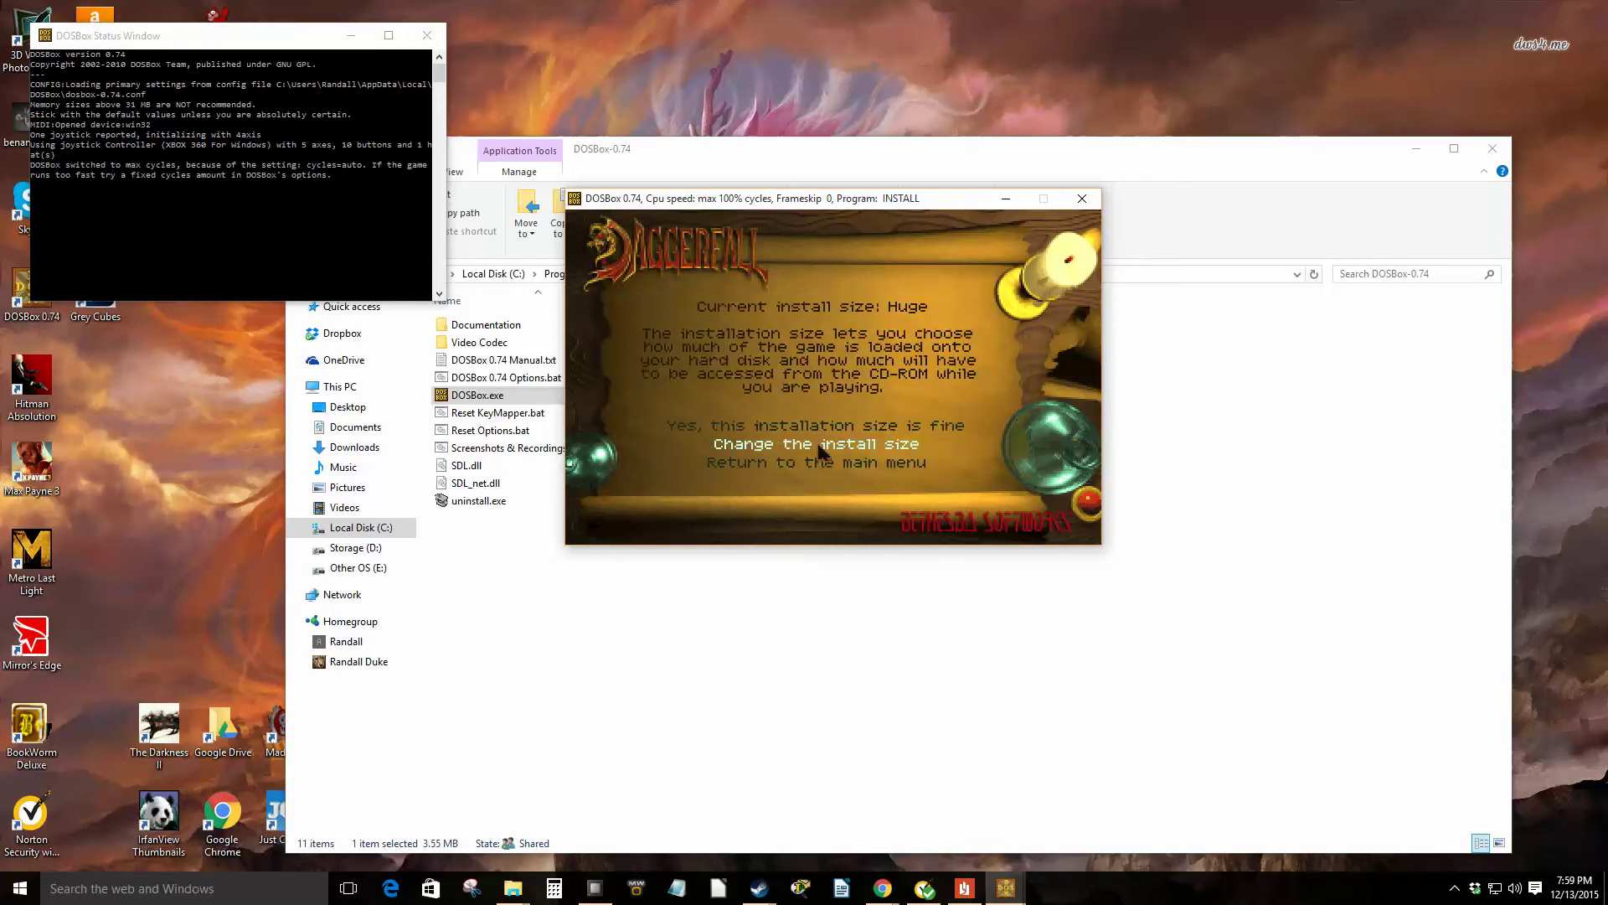
left_click(824, 431)
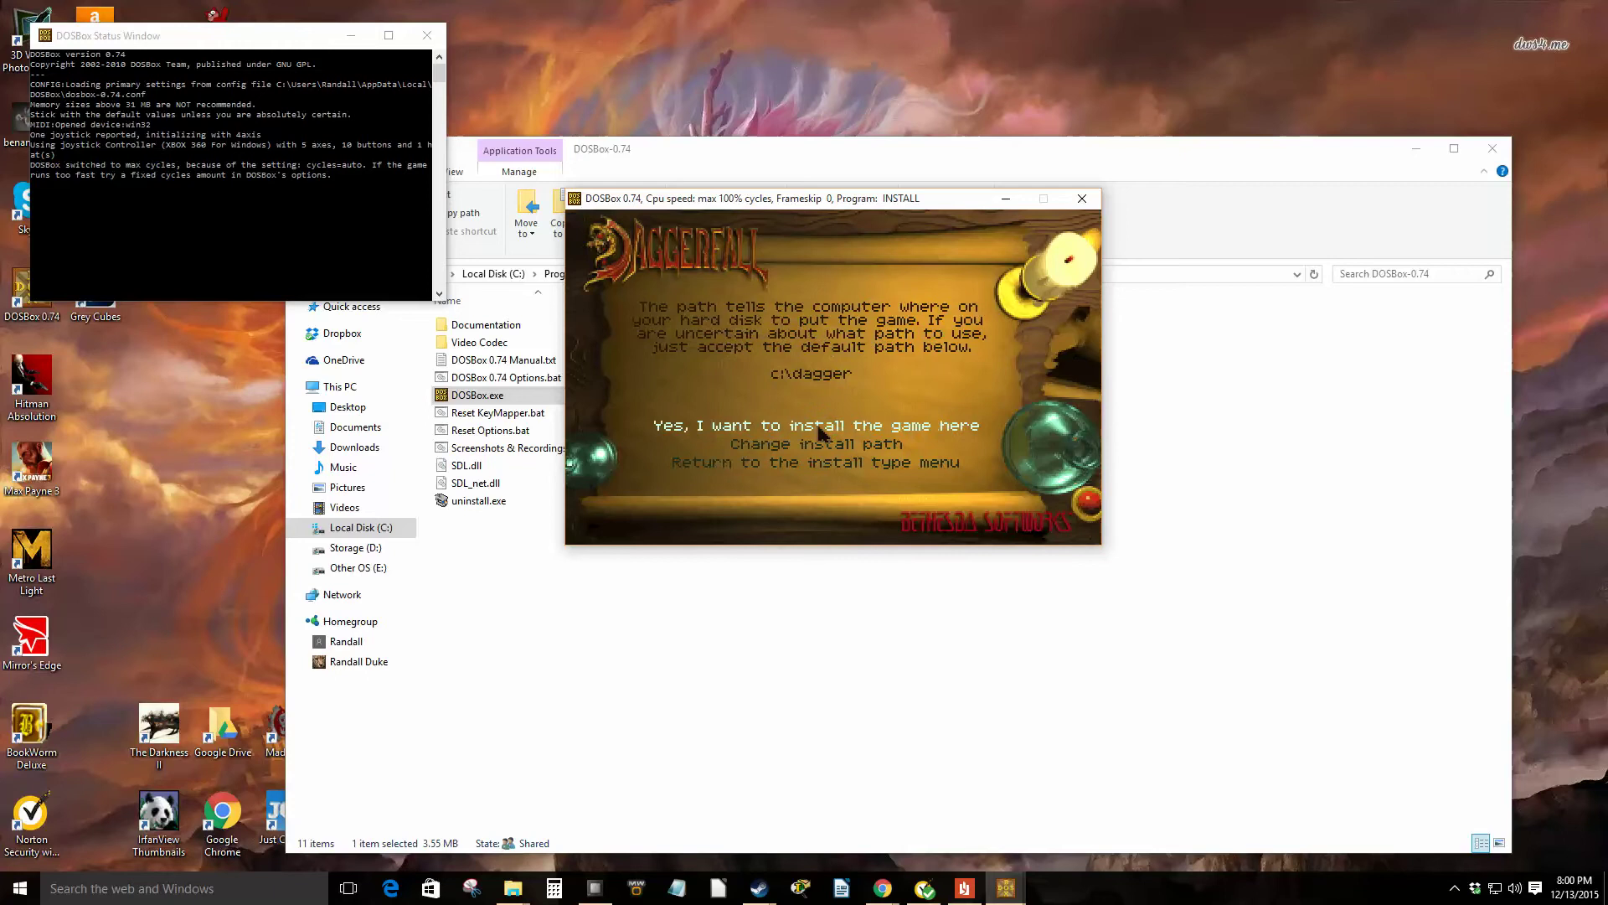
left_click(818, 426)
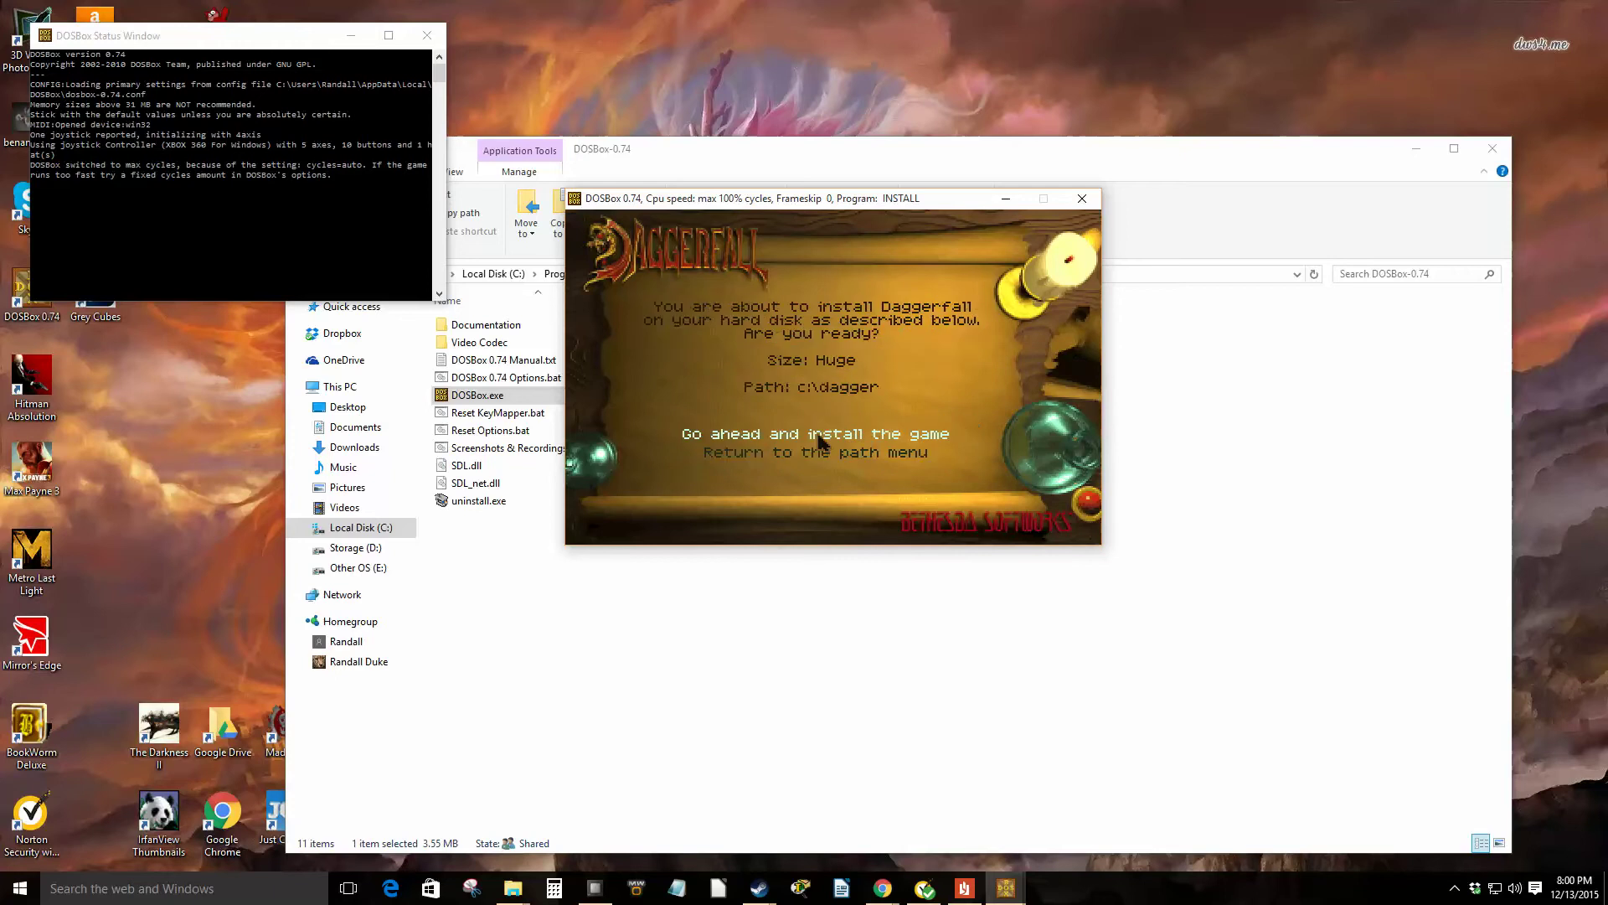
left_click(819, 435)
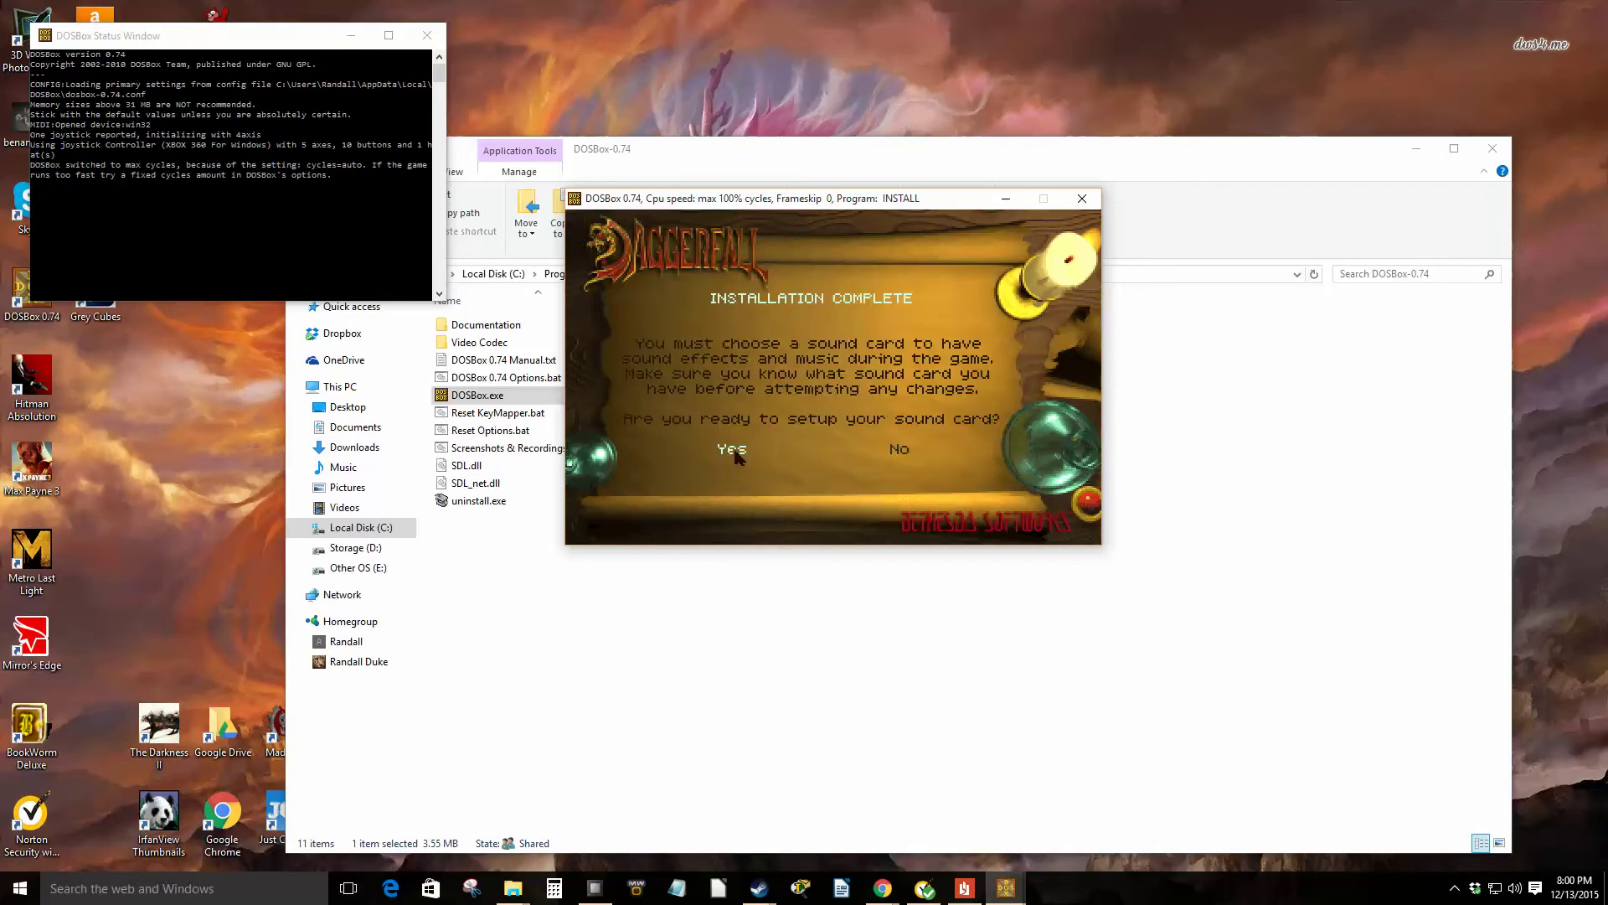
Step: Auto-detect and accept Sound Blaster 16/AWE32 as the digital sound device
left_click(732, 450)
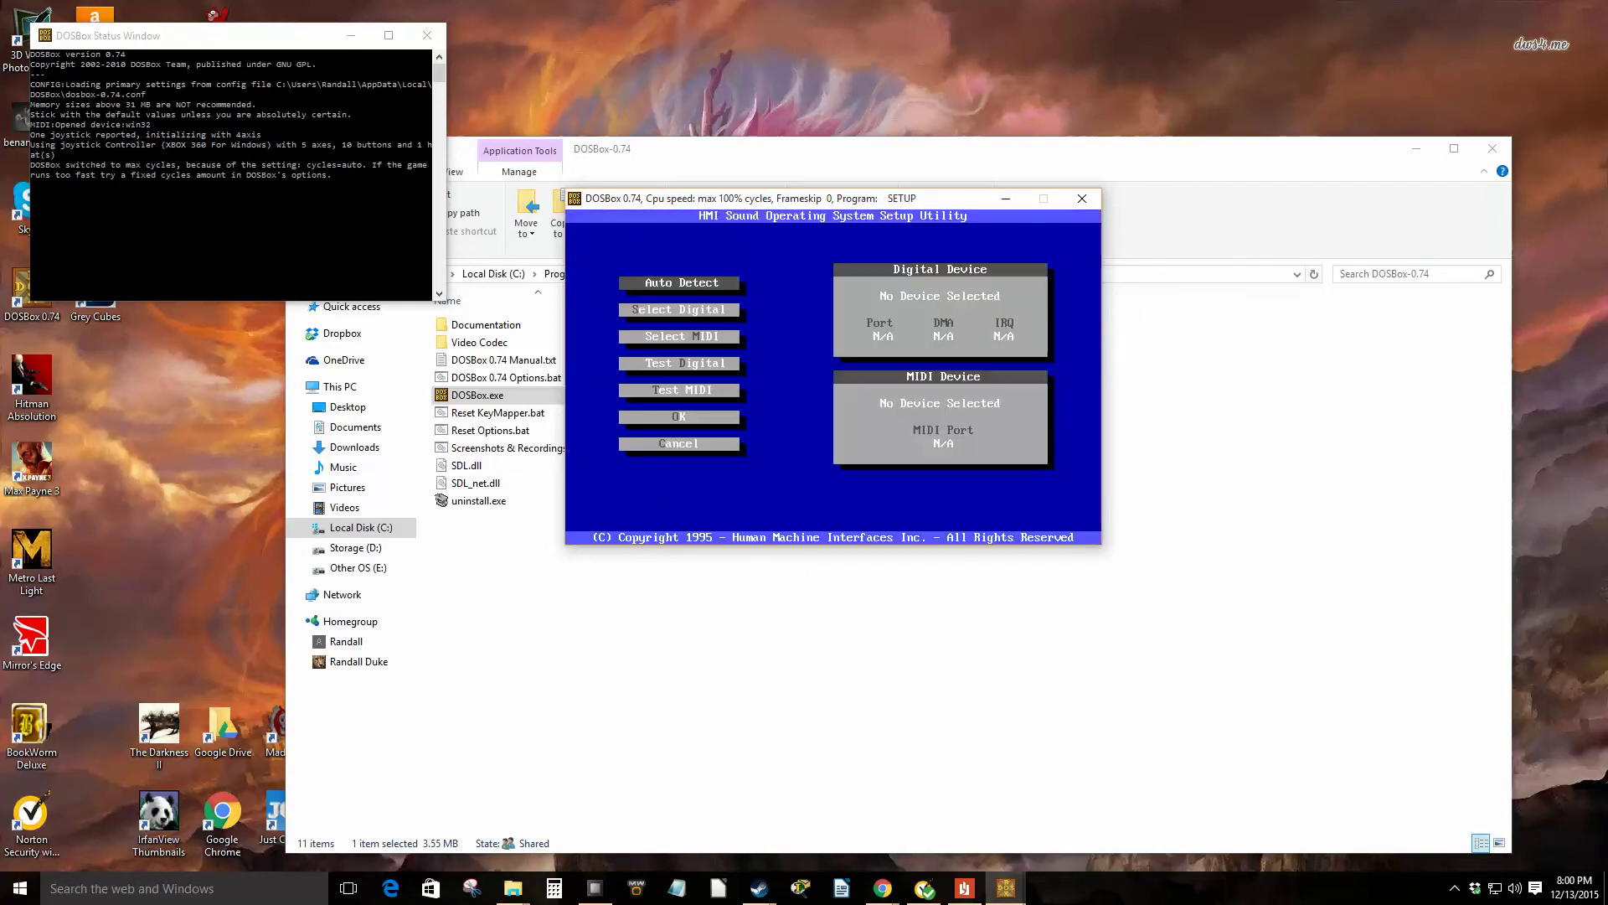
key("Return")
key("Return")
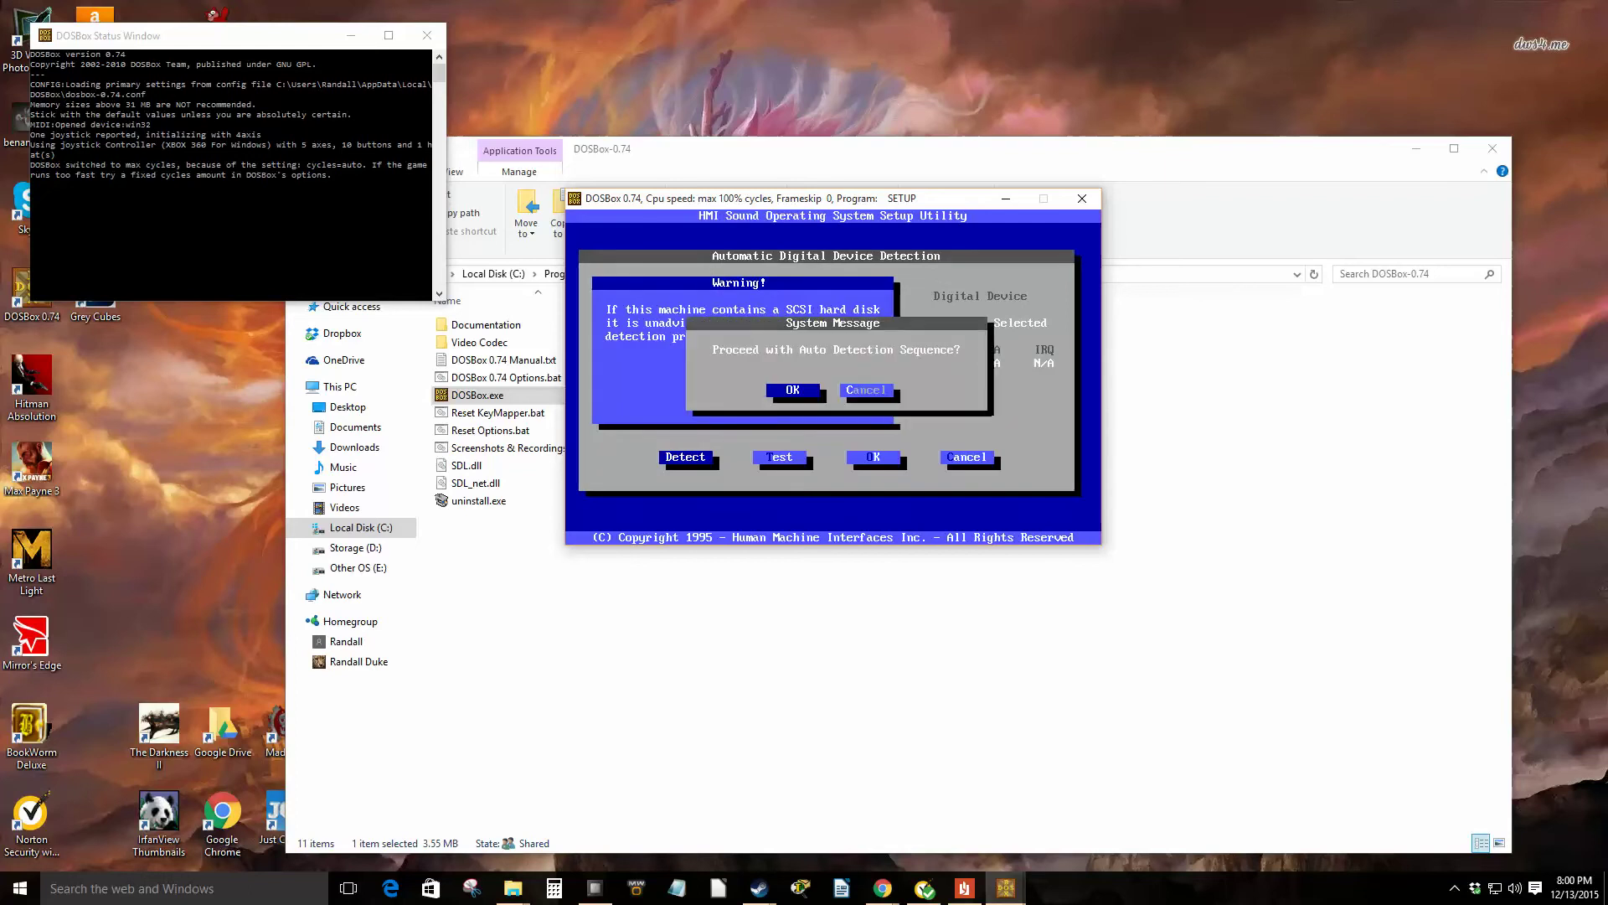
key("Return")
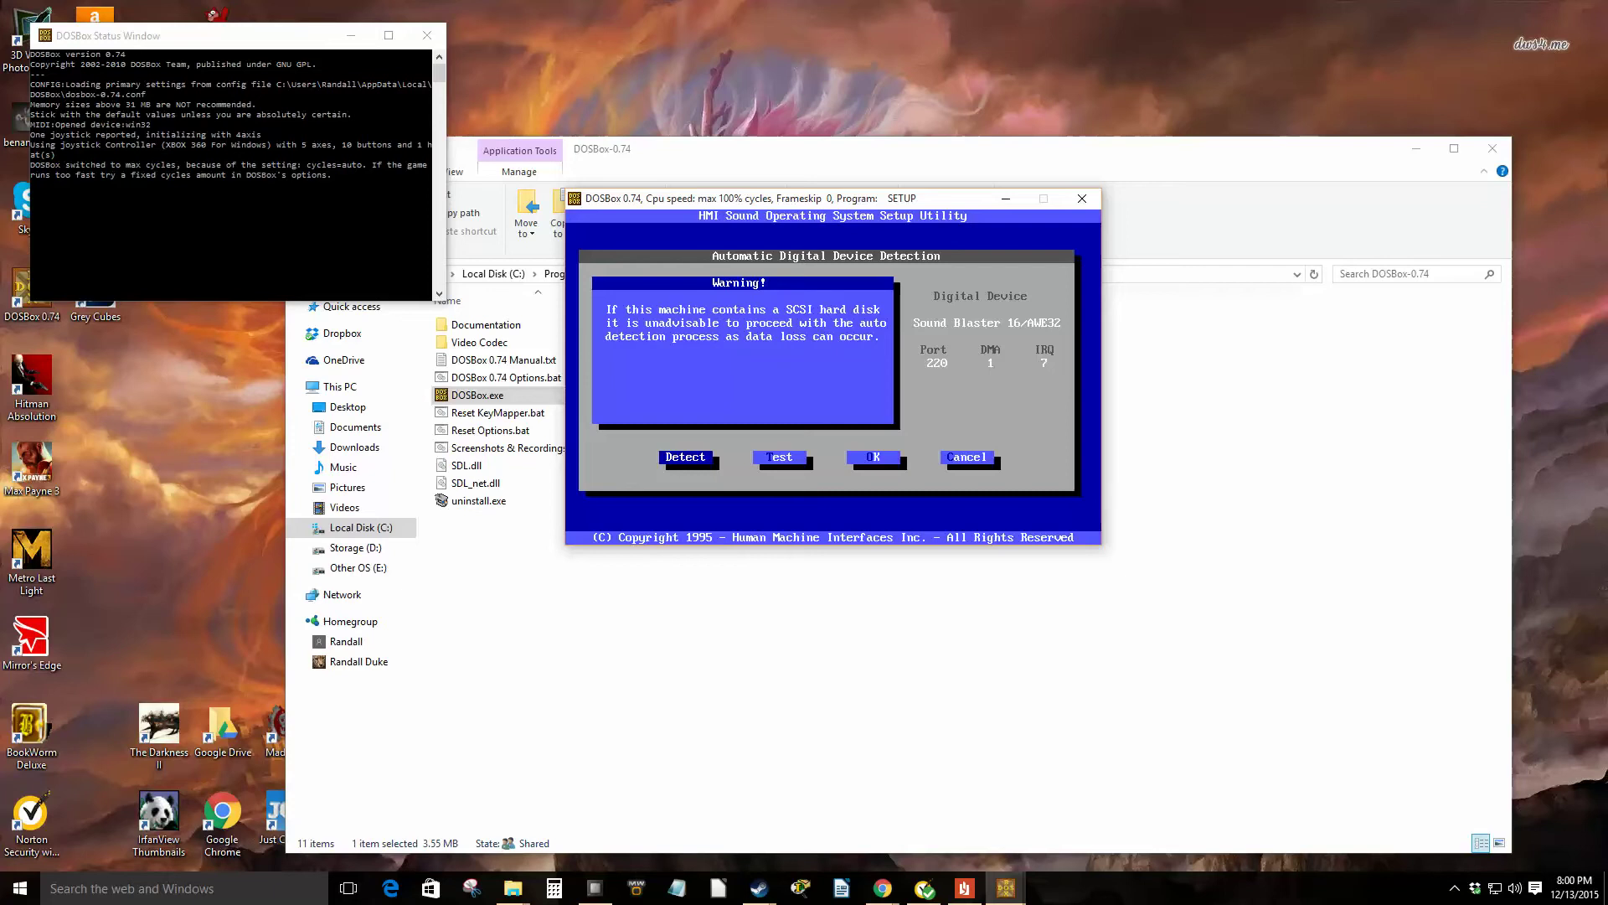
key("Tab")
key("Tab")
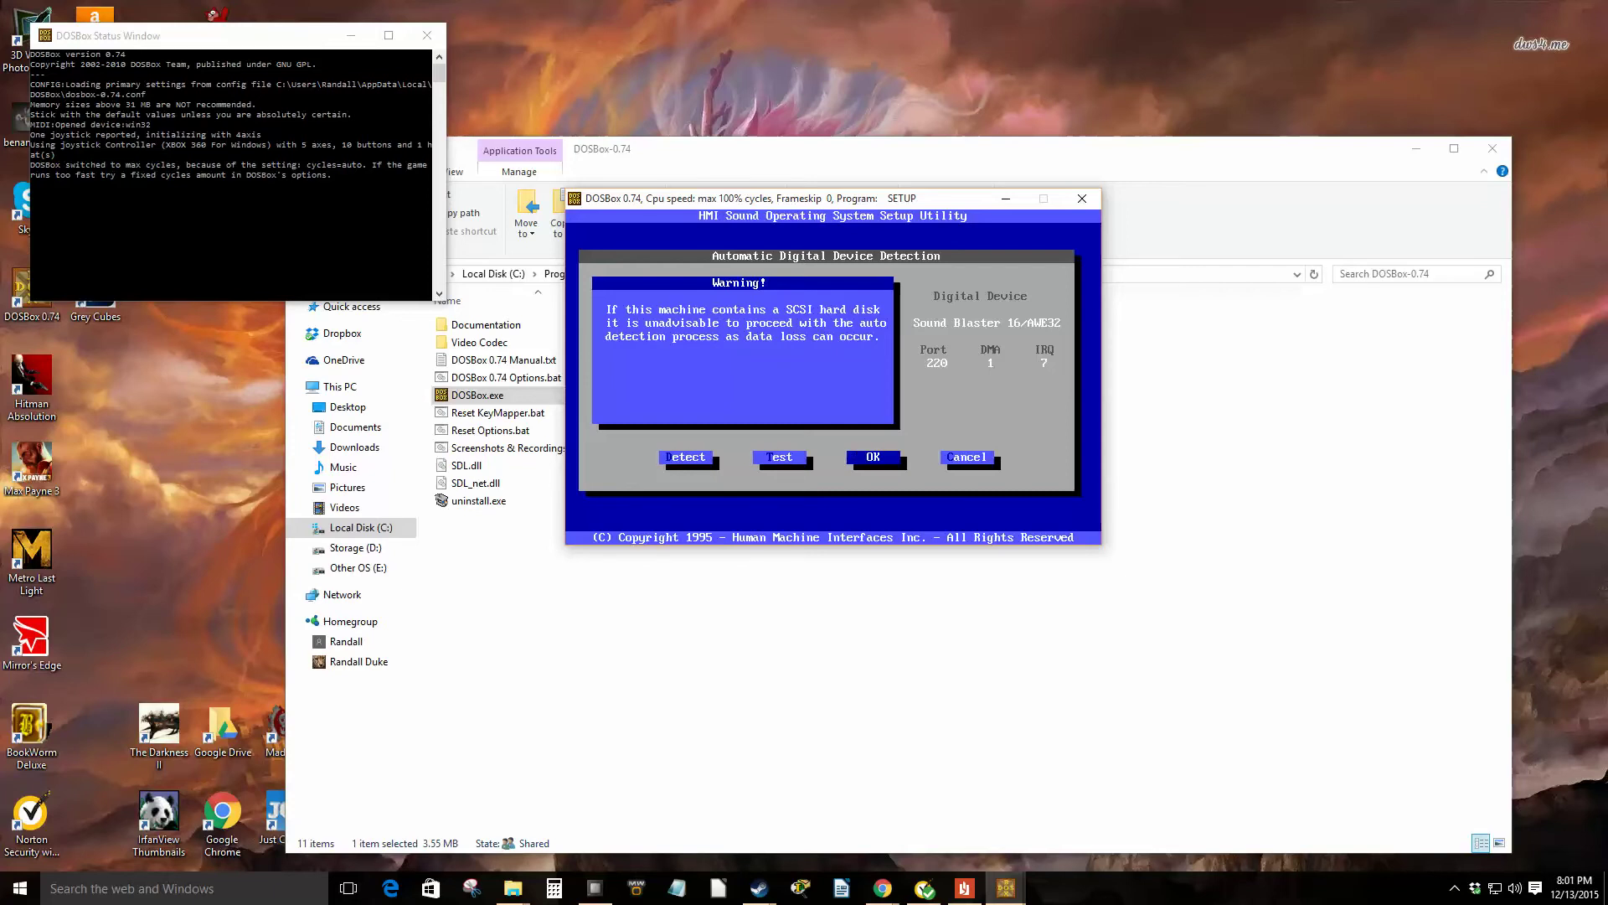
key("Return")
Step: Set Sound Blaster 16 on port 388 as the MIDI device and save the sound settings
key("Down")
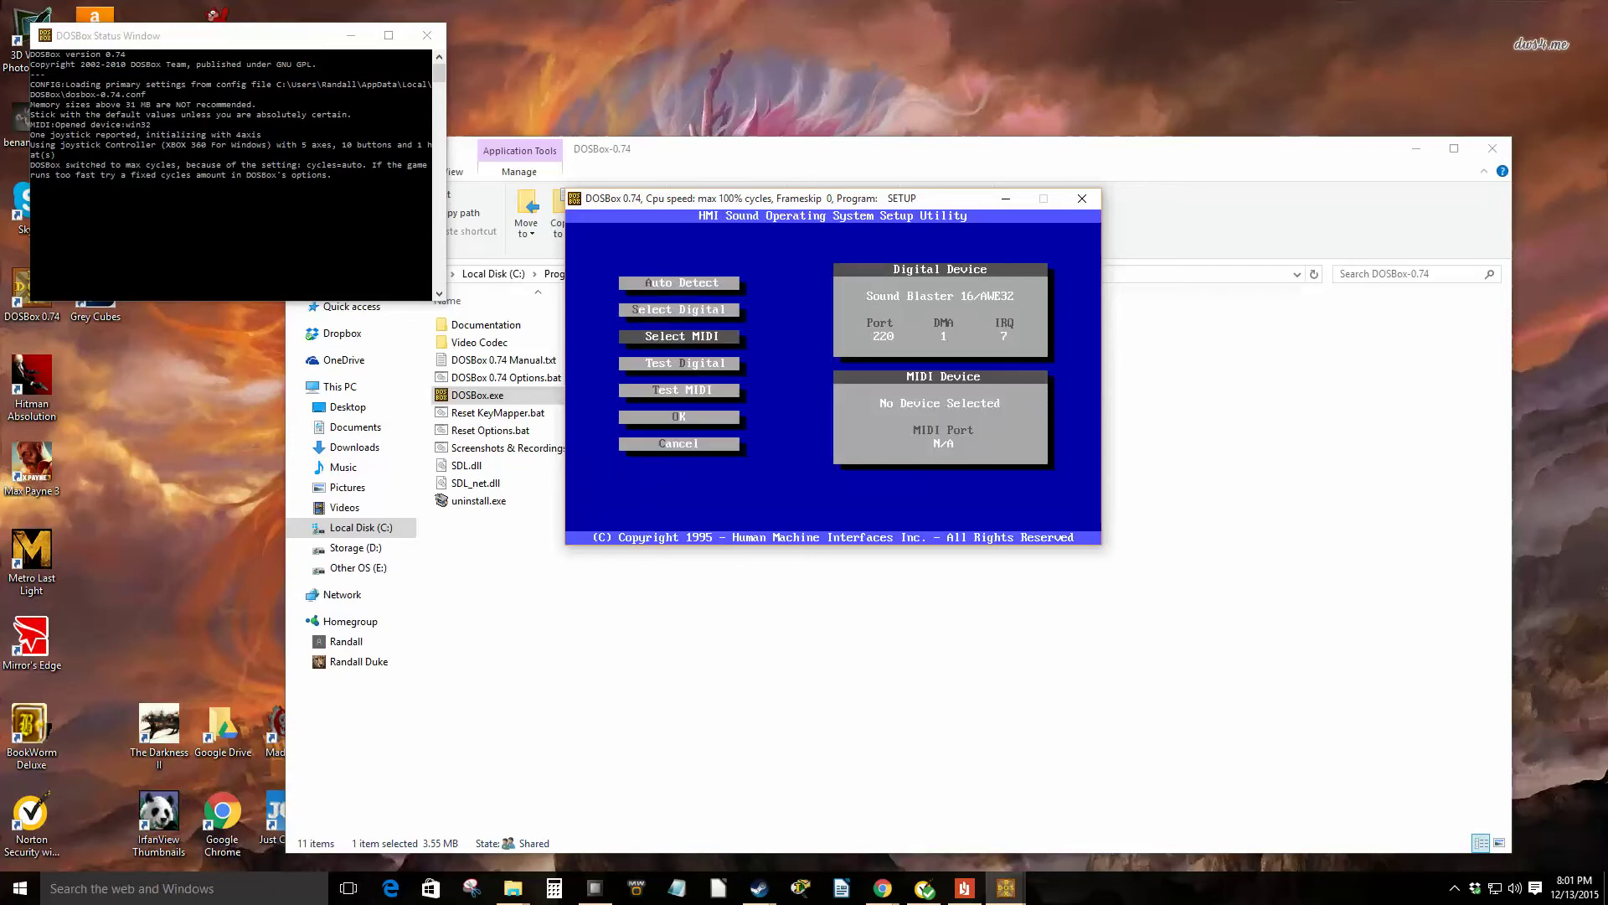
key("Down")
key("Return")
key("Down")
key("Down")
key("Down")
key("Down")
key("Down")
key("Down")
key("Return")
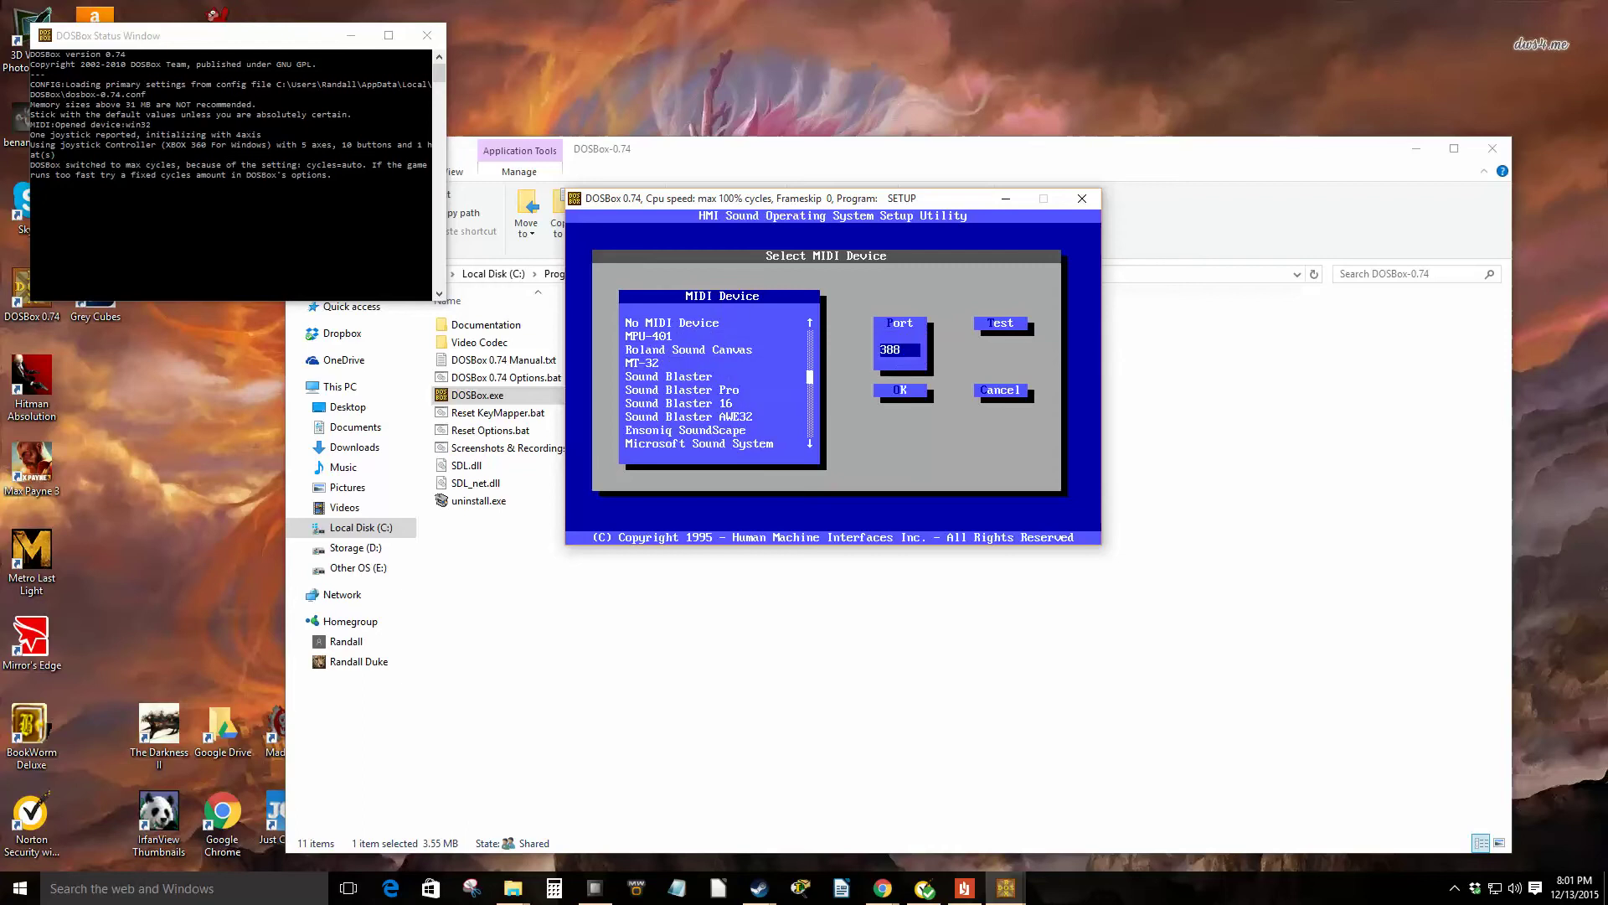
key("Return")
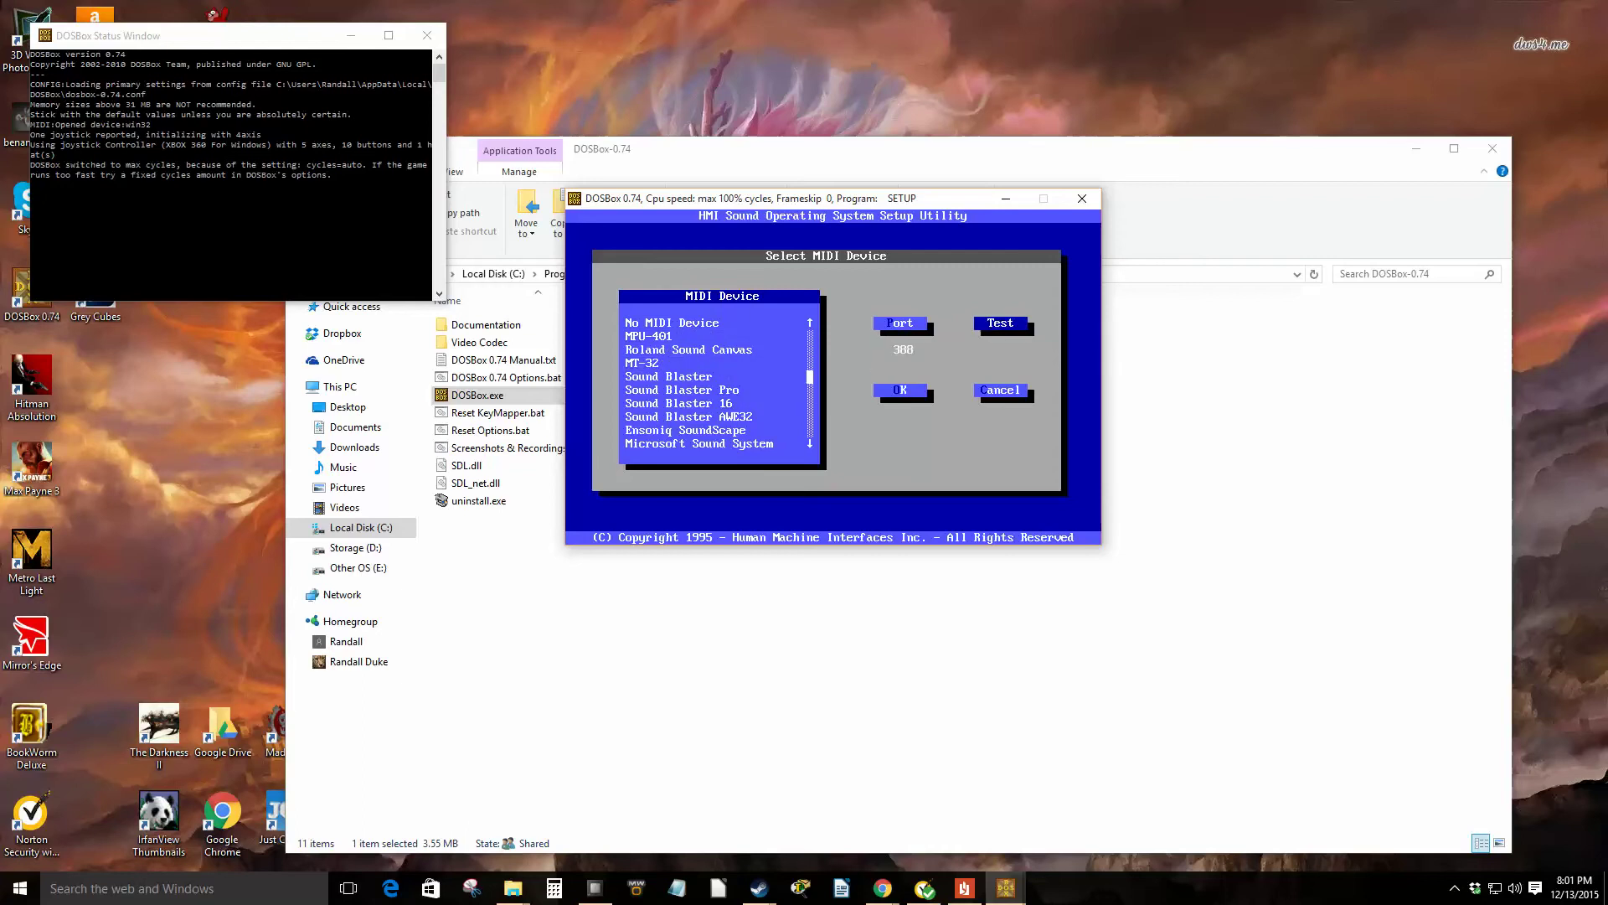
key("Tab")
key("Return")
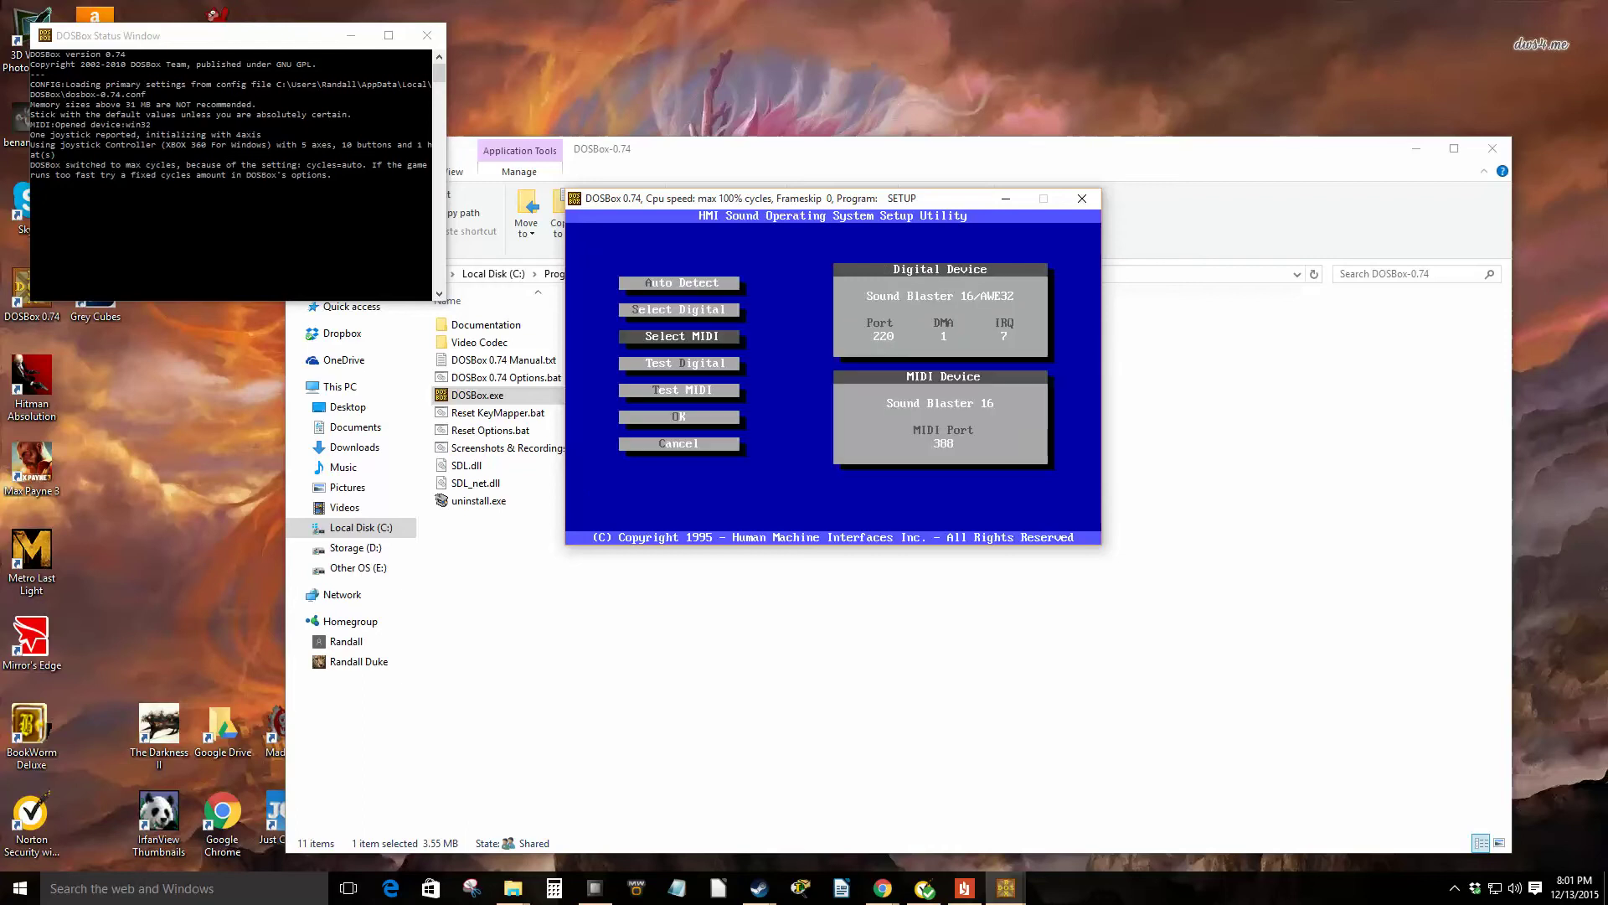
key("Down")
key("Down")
key("Down")
key("Return")
key("Return")
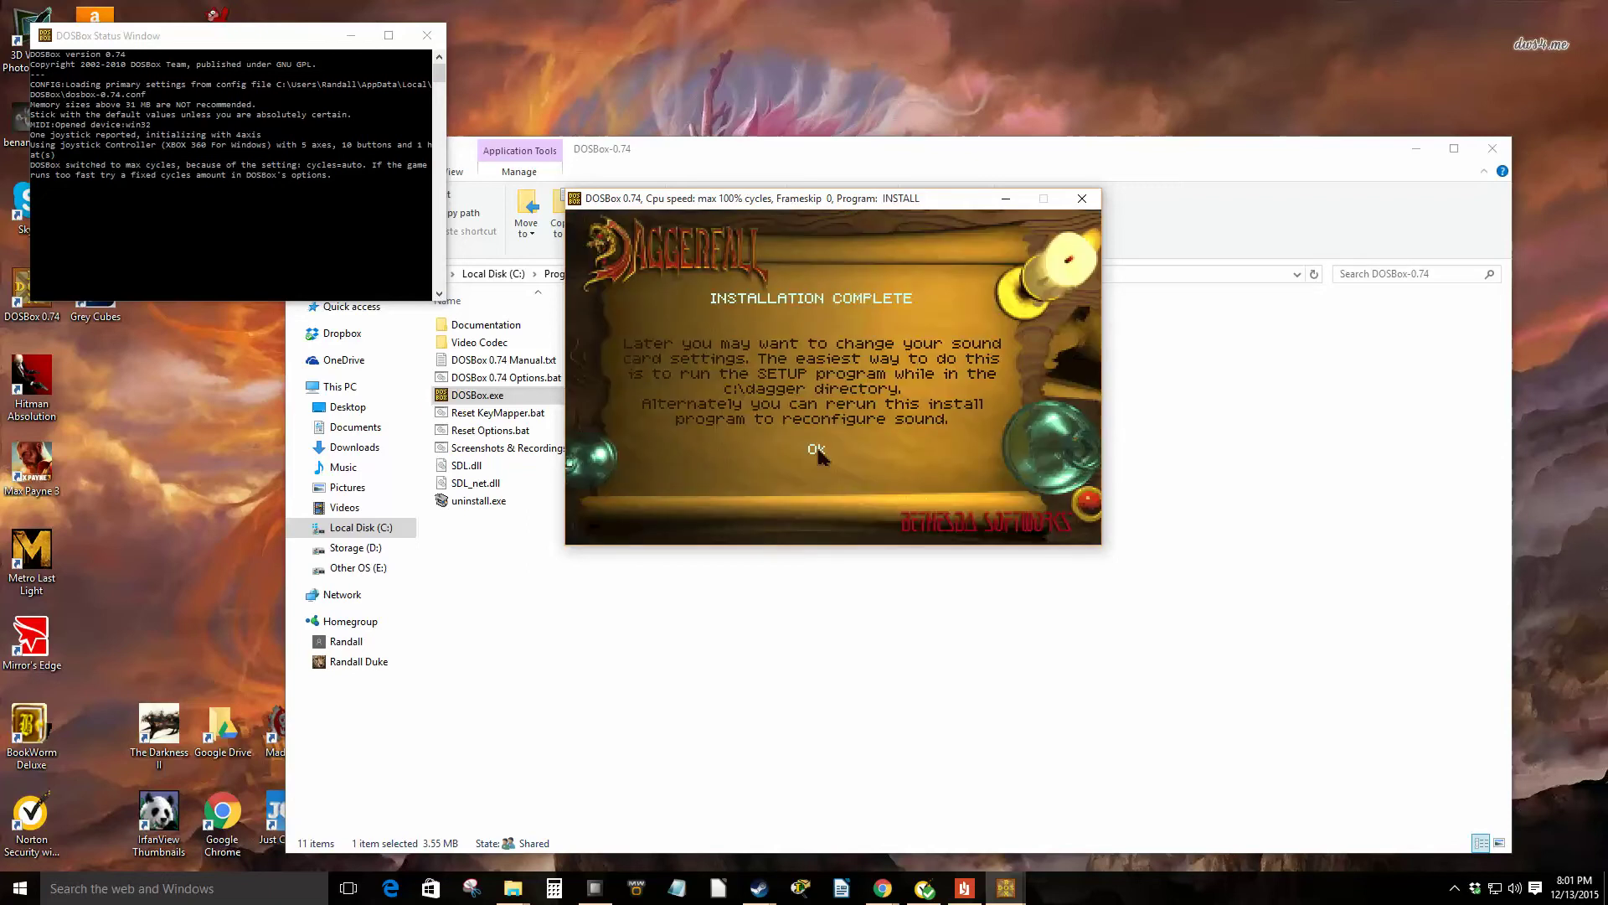
Step: Dismiss the sound-change note and exit the installer to the C:\DAGGER> prompt
left_click(817, 451)
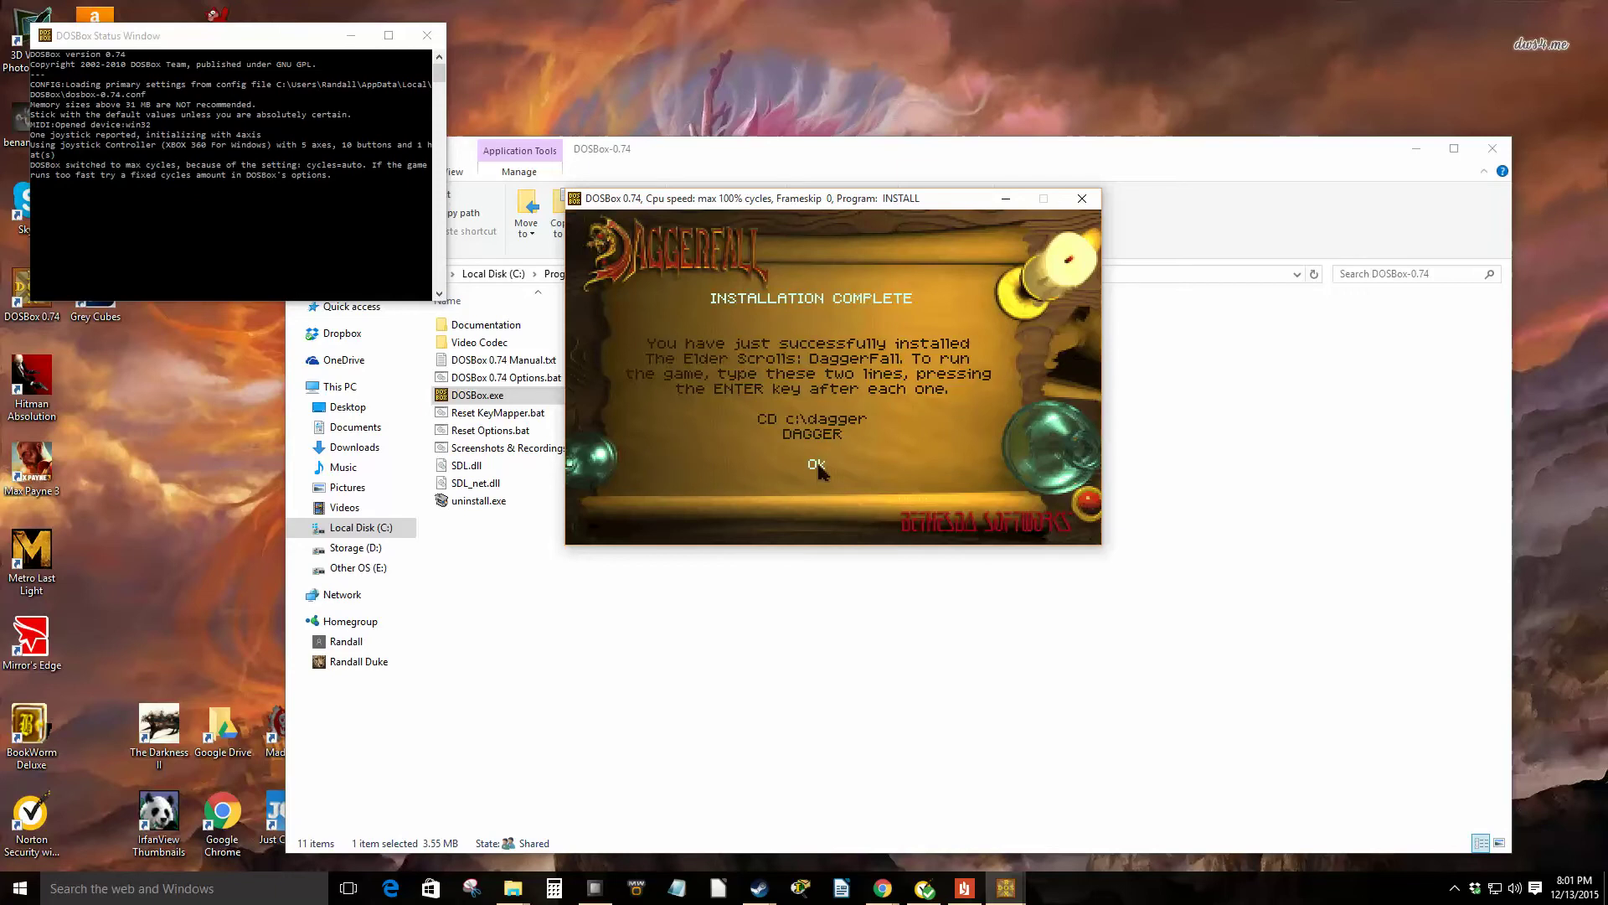
left_click(817, 466)
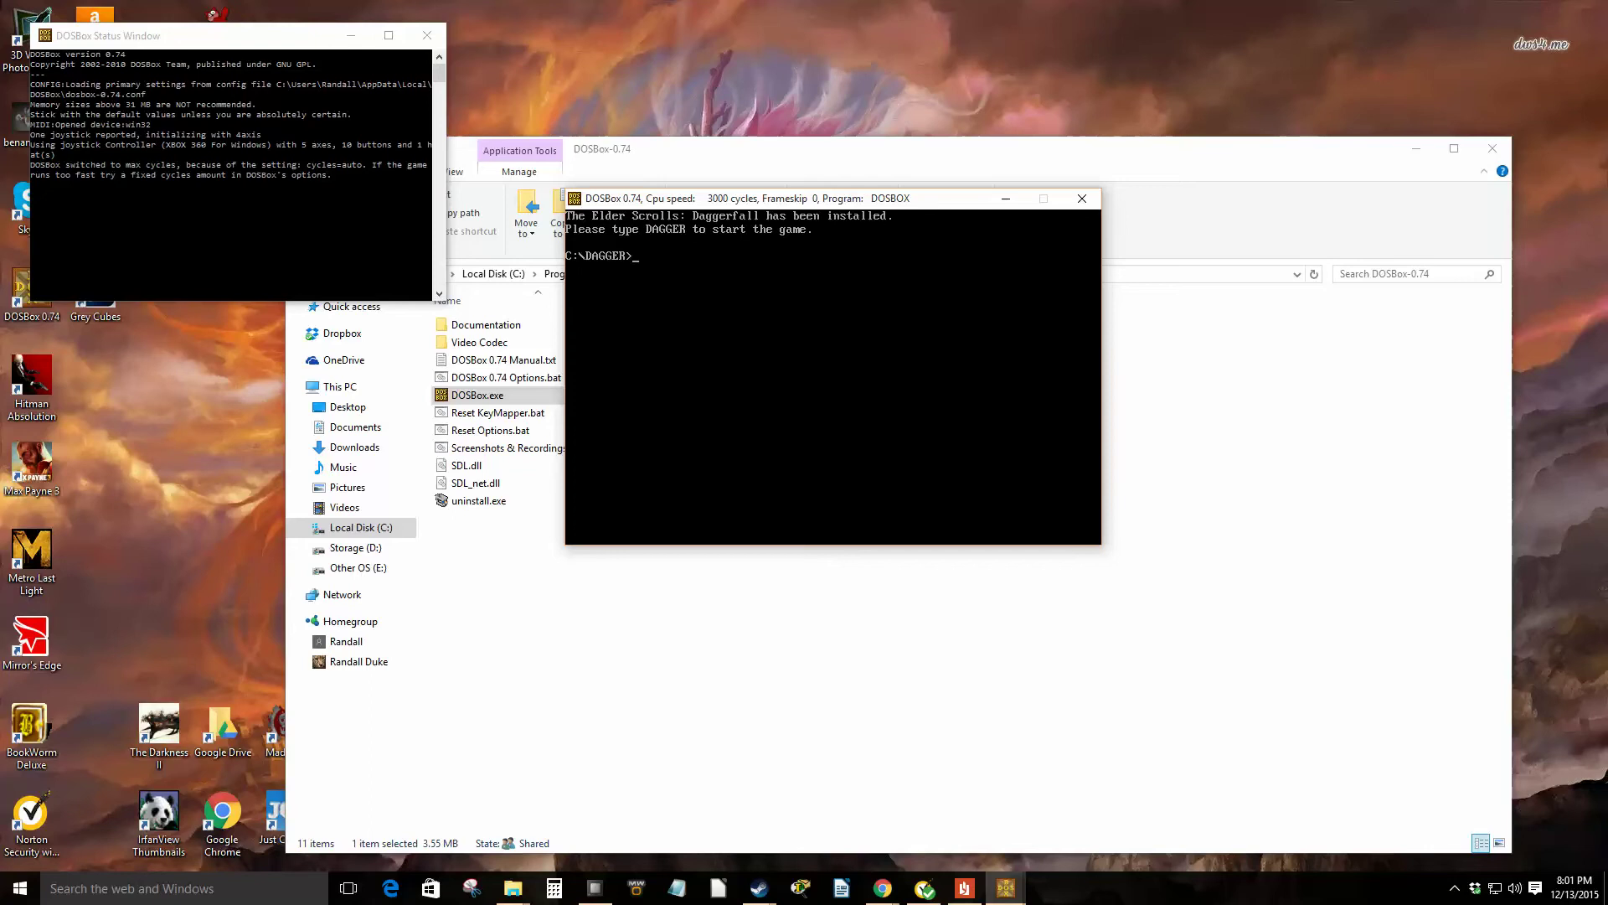
Step: Run dag213, answer Y to the upgrade and FIXMAPS prompts, then launch dagger
type("dagger")
key("Return")
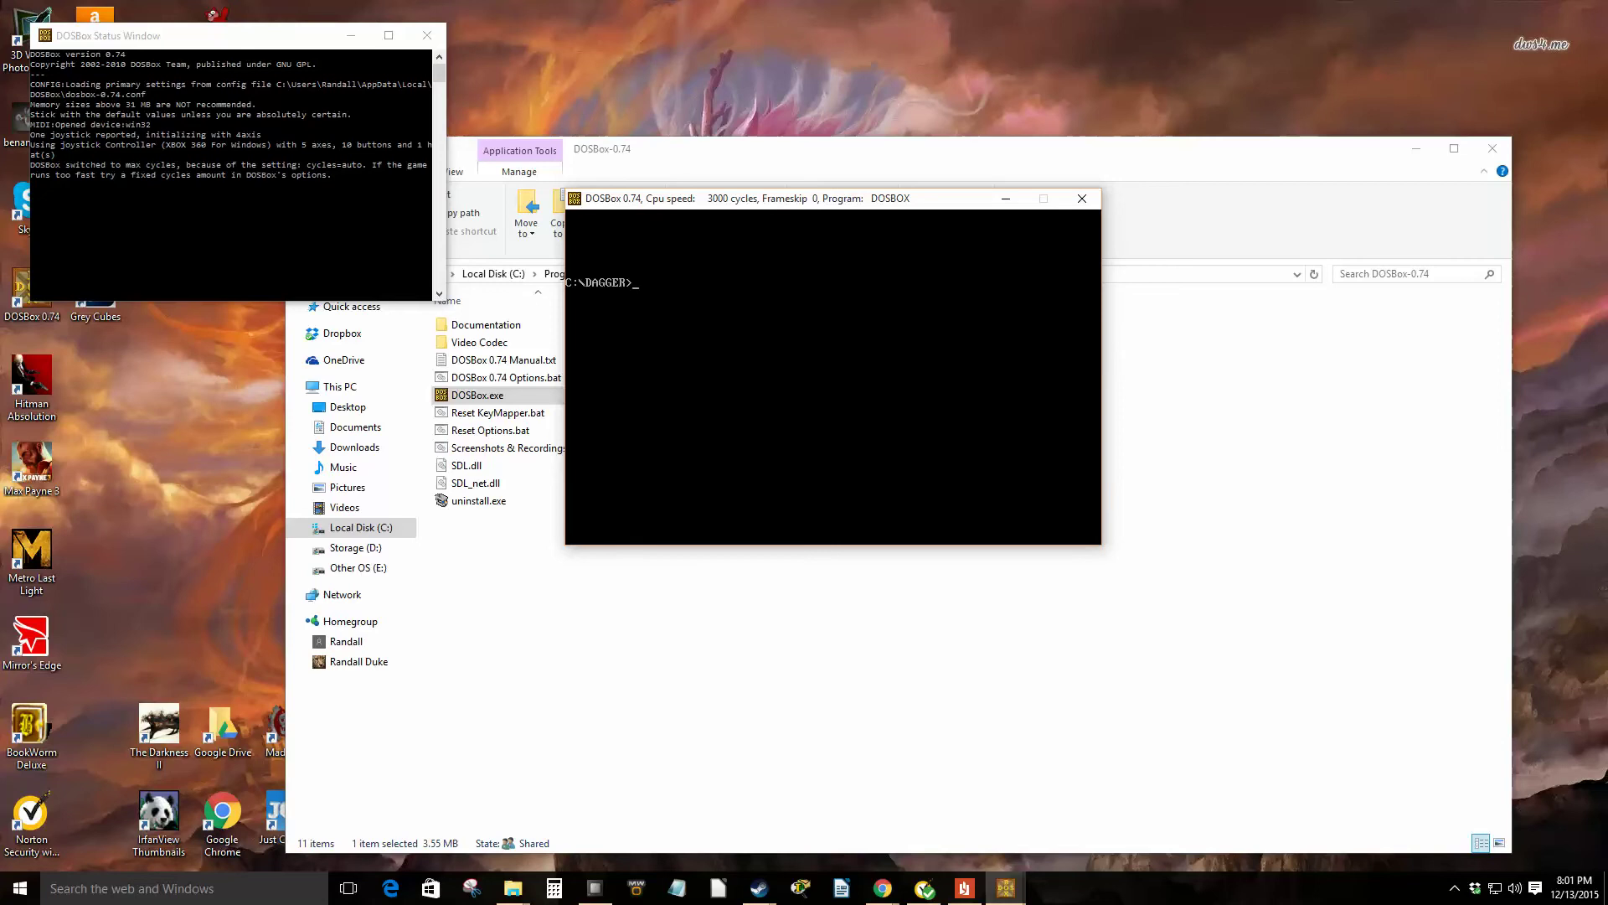
type("dag213")
key("Return")
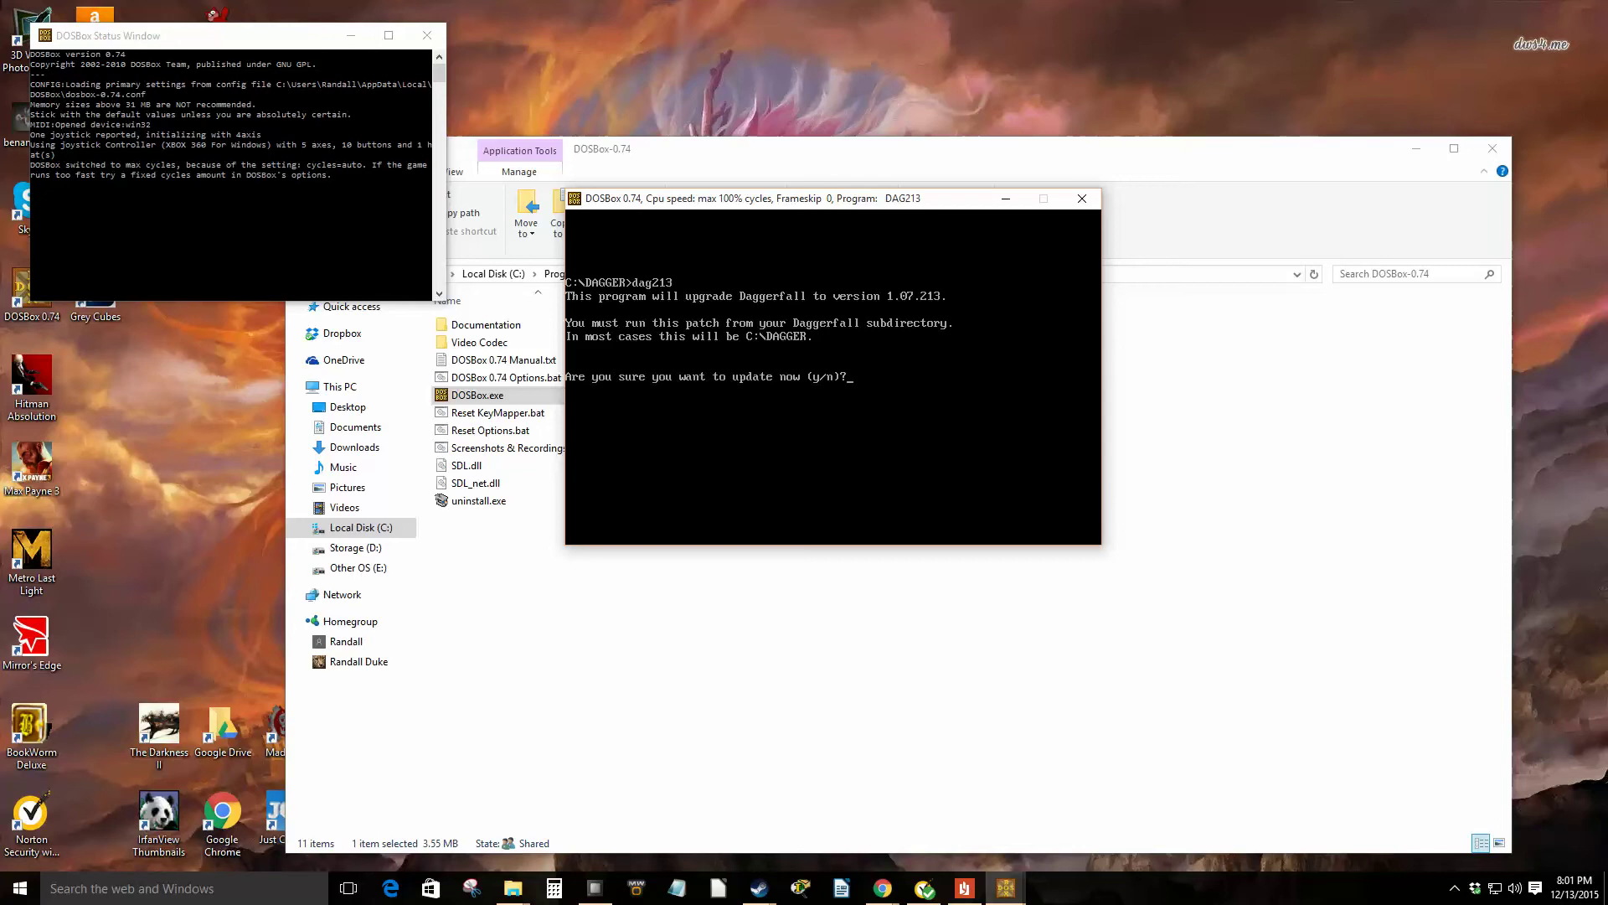
type("y")
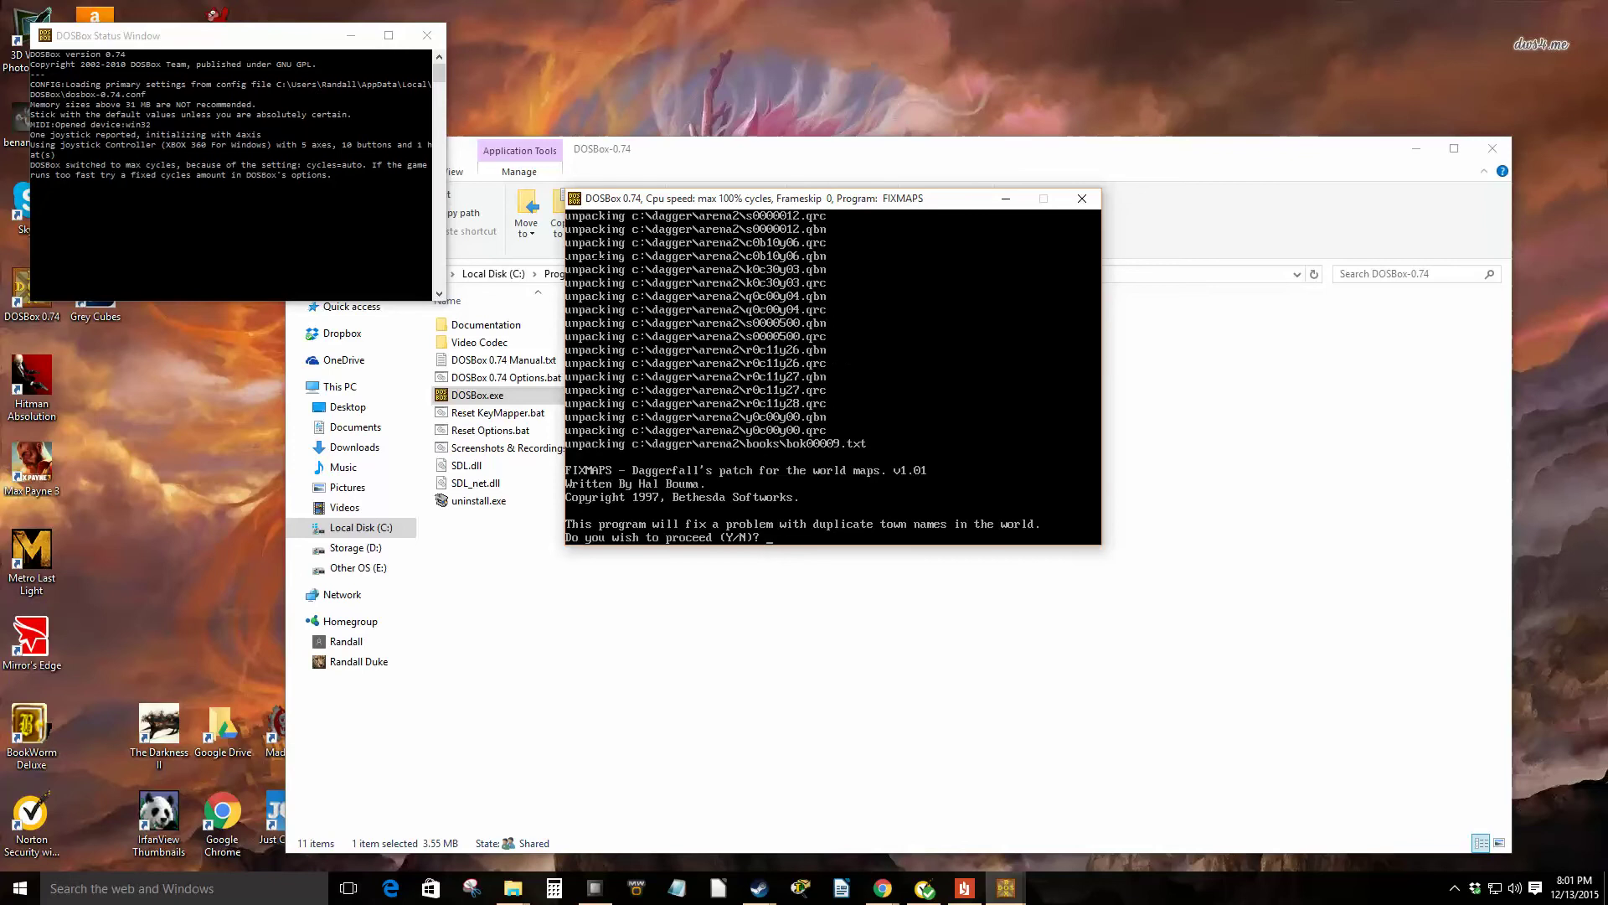
type("Y")
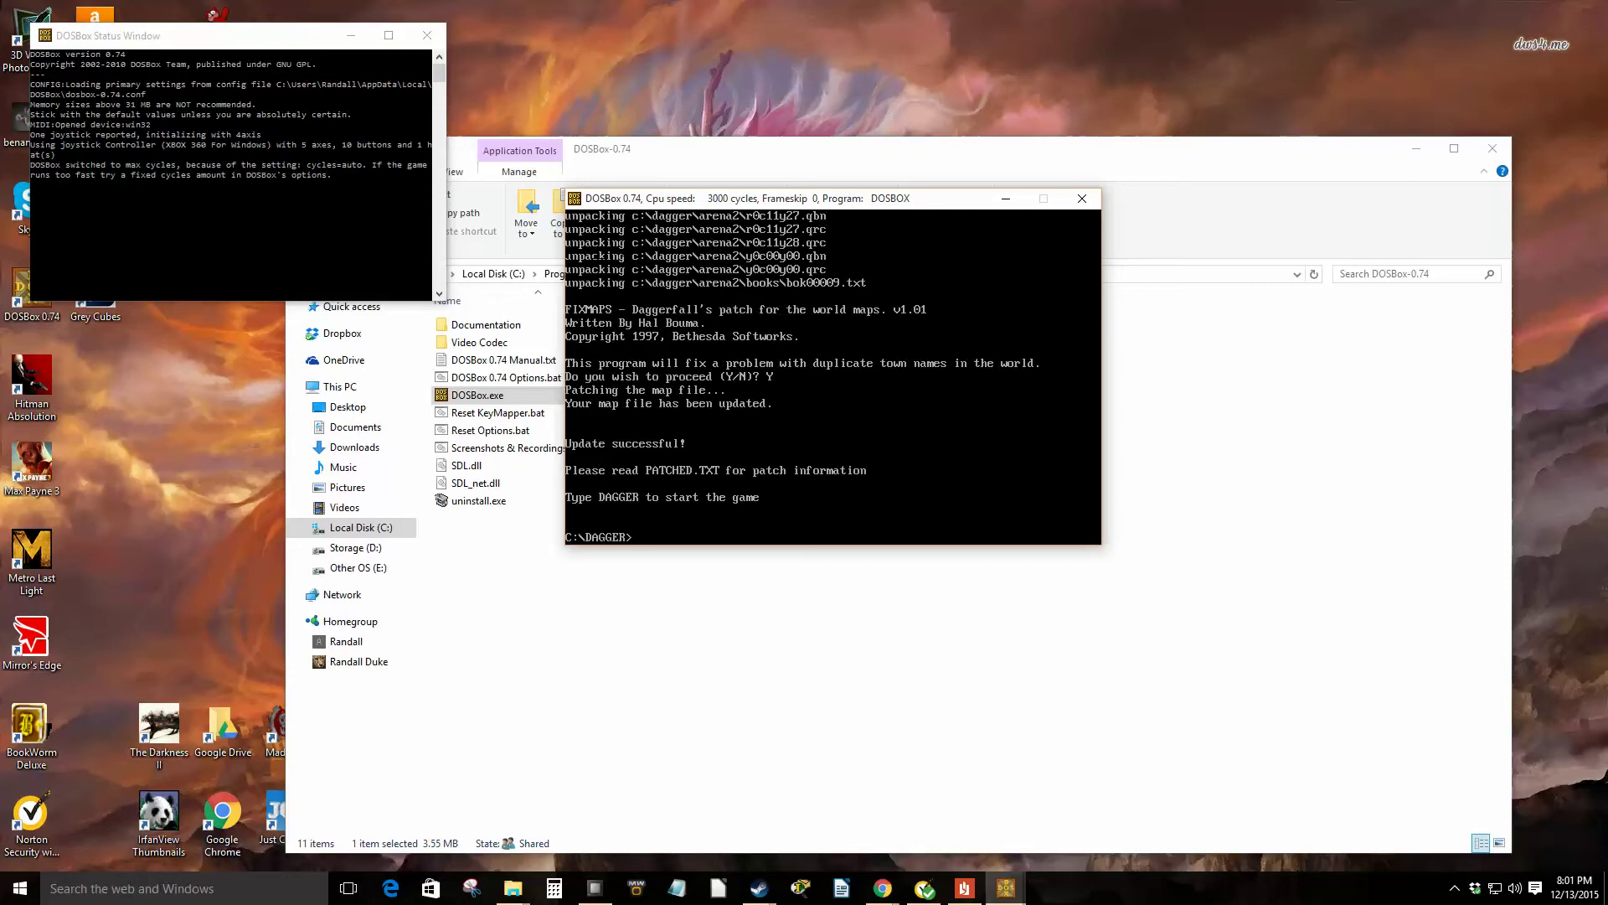
type("dagger")
key("Return")
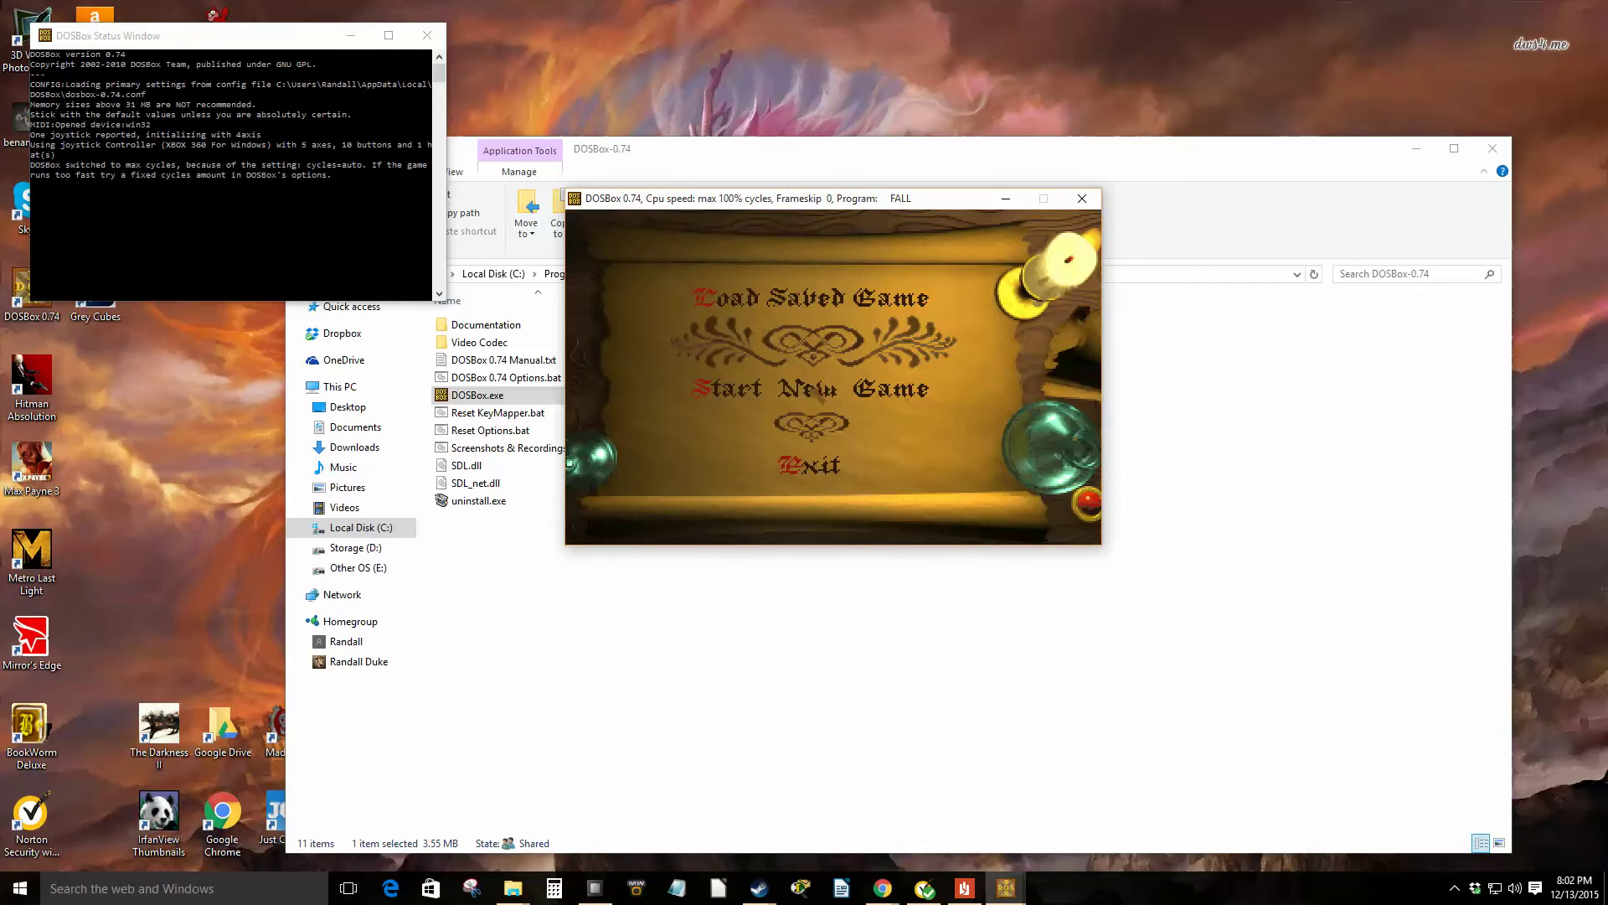
Step: Choose Start New Game on the Daggerfall main menu
left_click(817, 390)
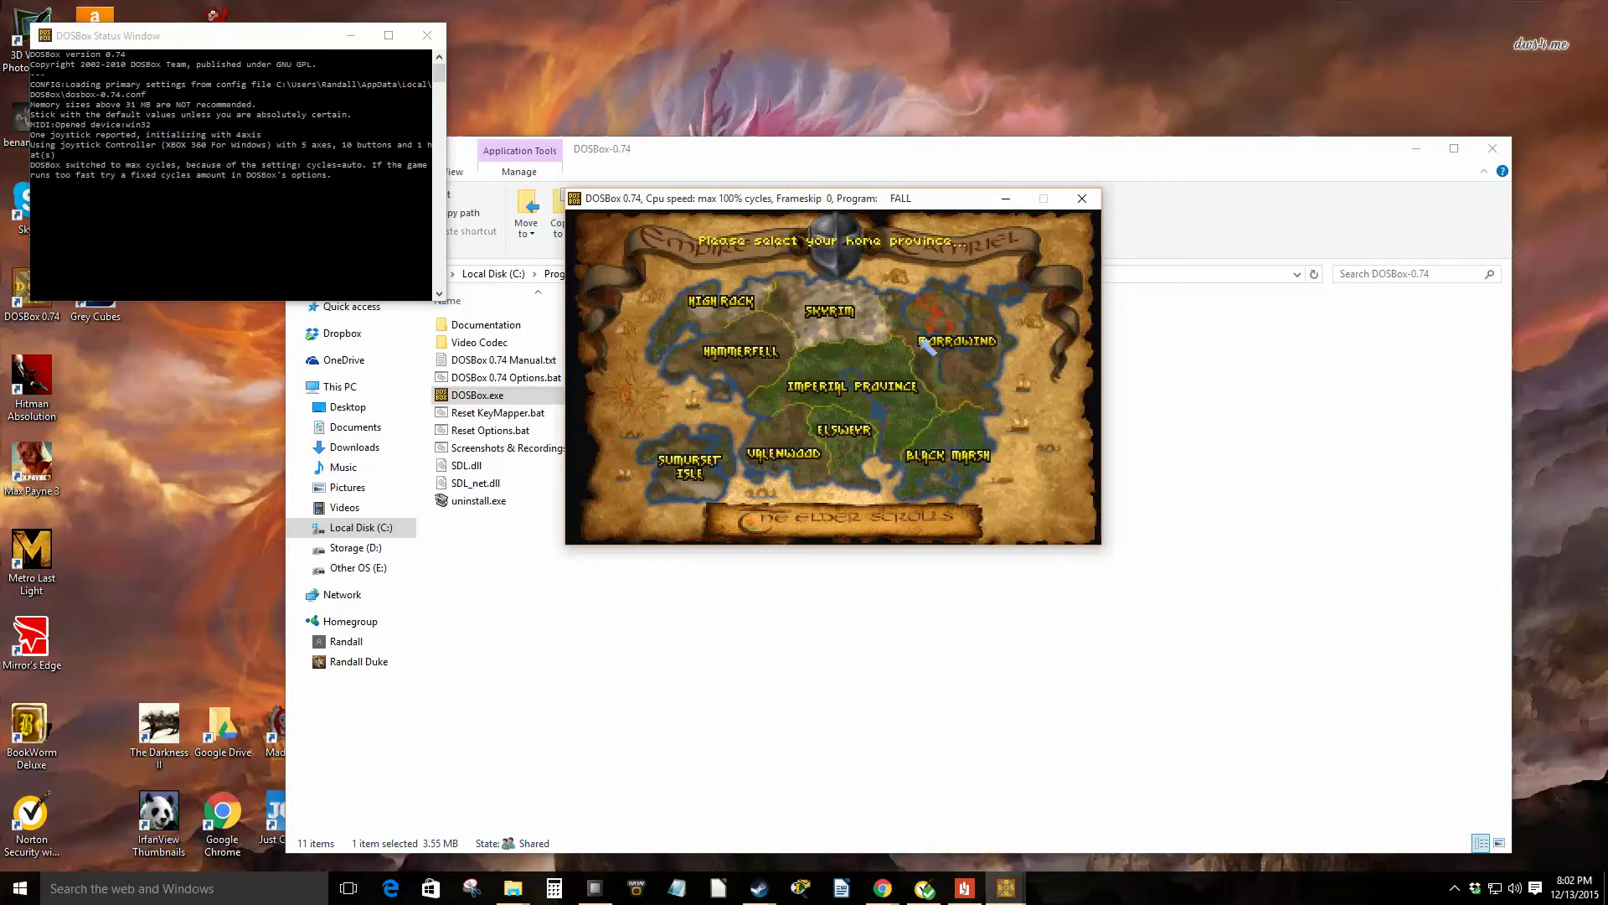
Step: Pick Skyrim, decline Nord and Dark Elf, then reselect Skyrim and confirm Nord
left_click(844, 317)
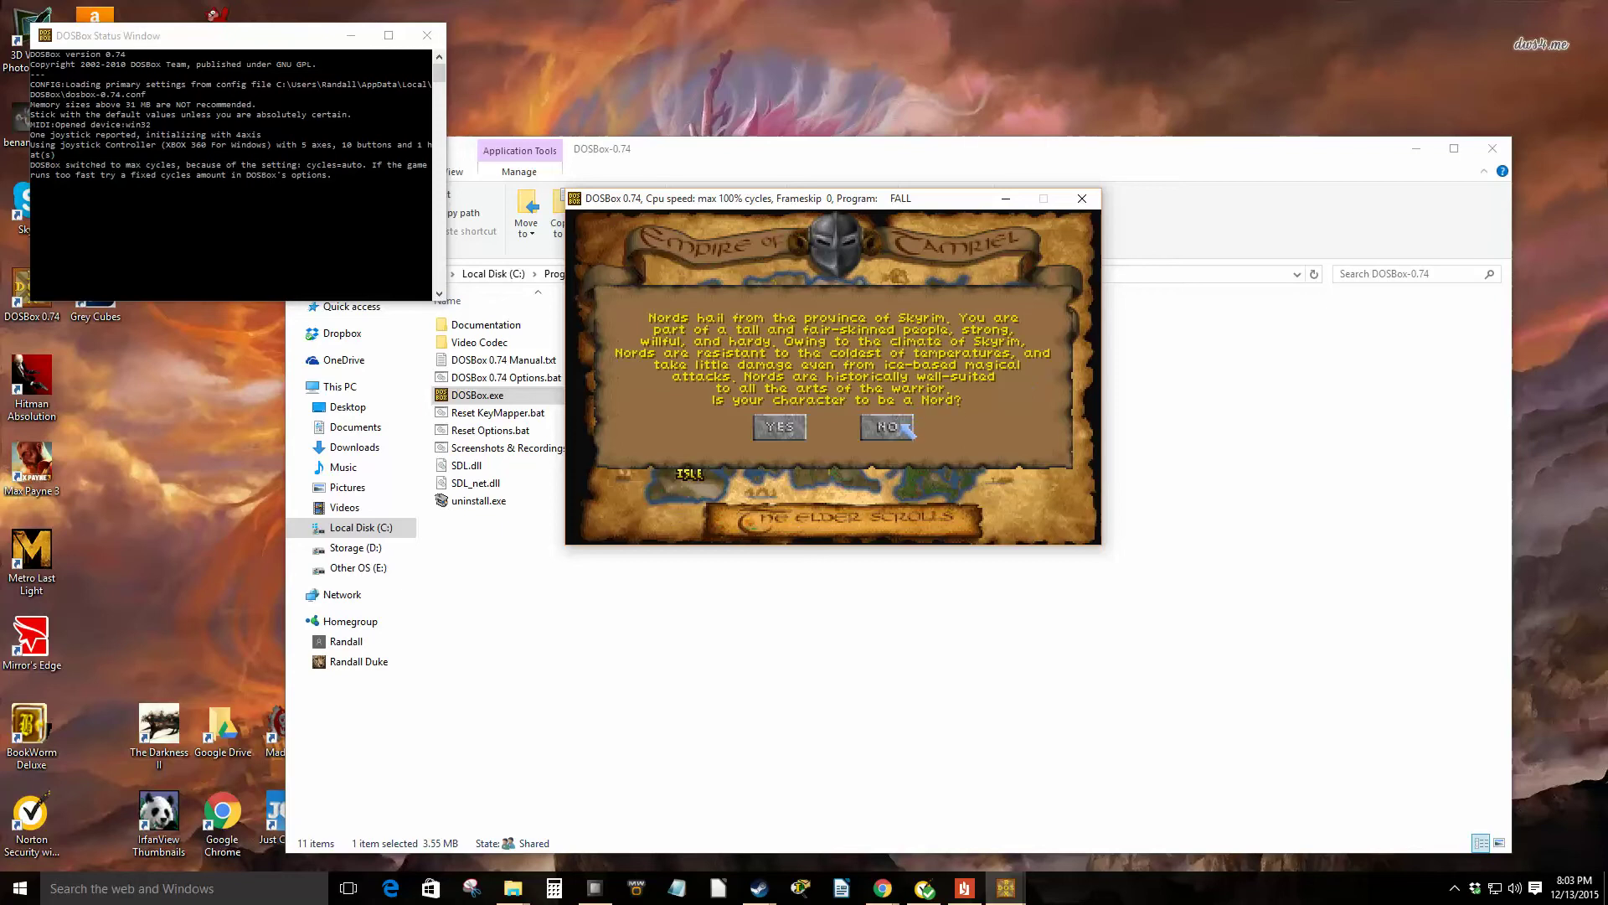
left_click(889, 428)
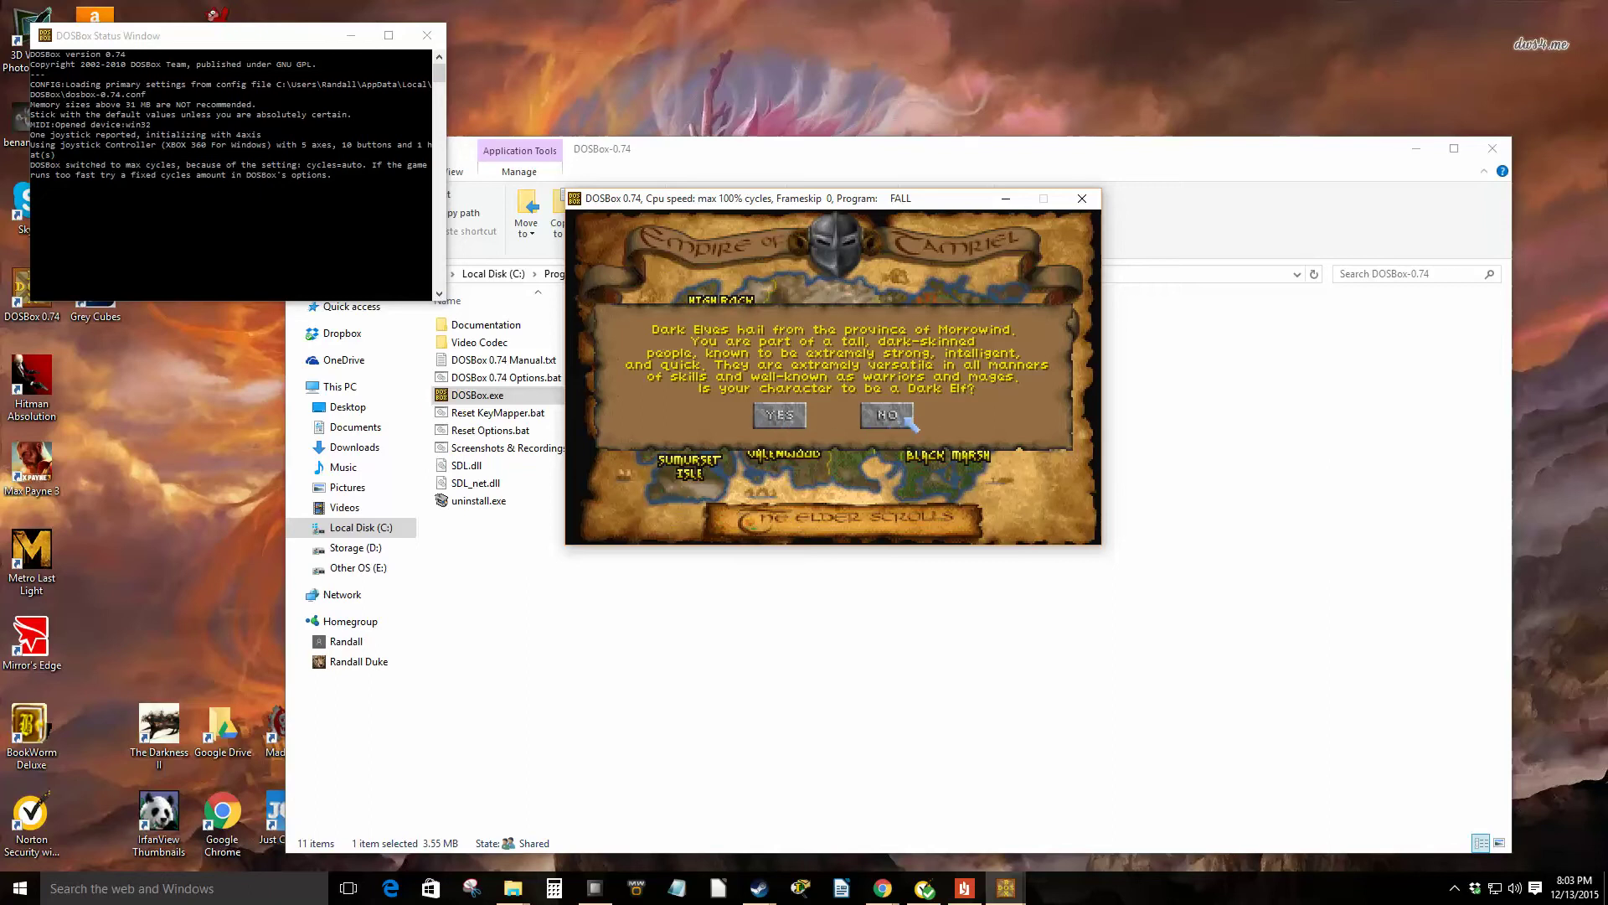
left_click(905, 423)
left_click(837, 320)
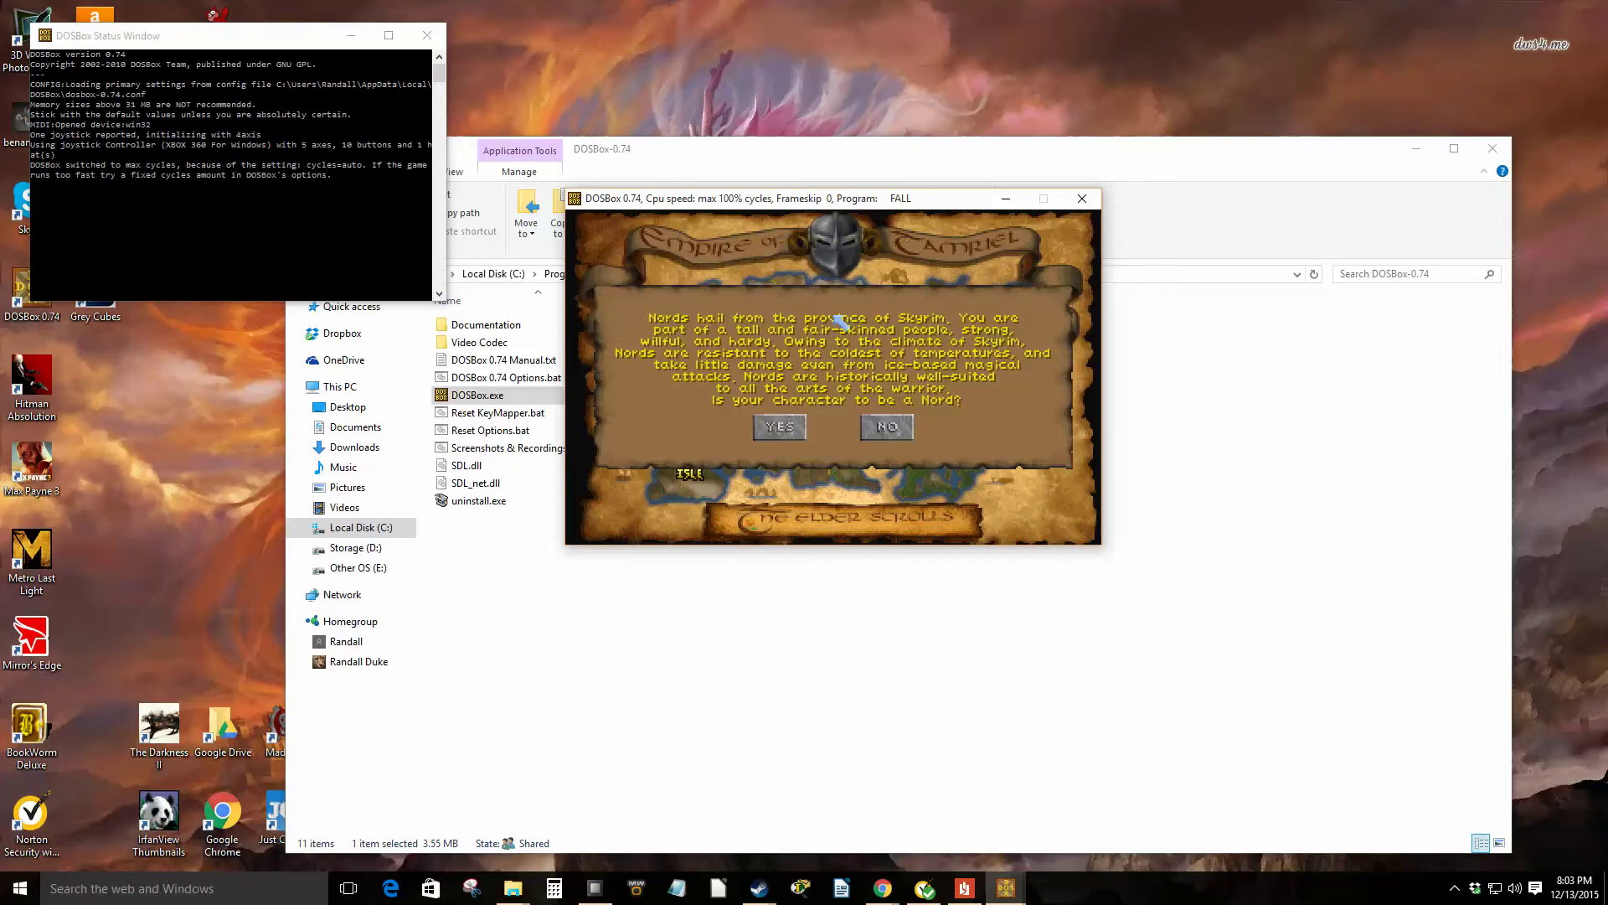
left_click(780, 429)
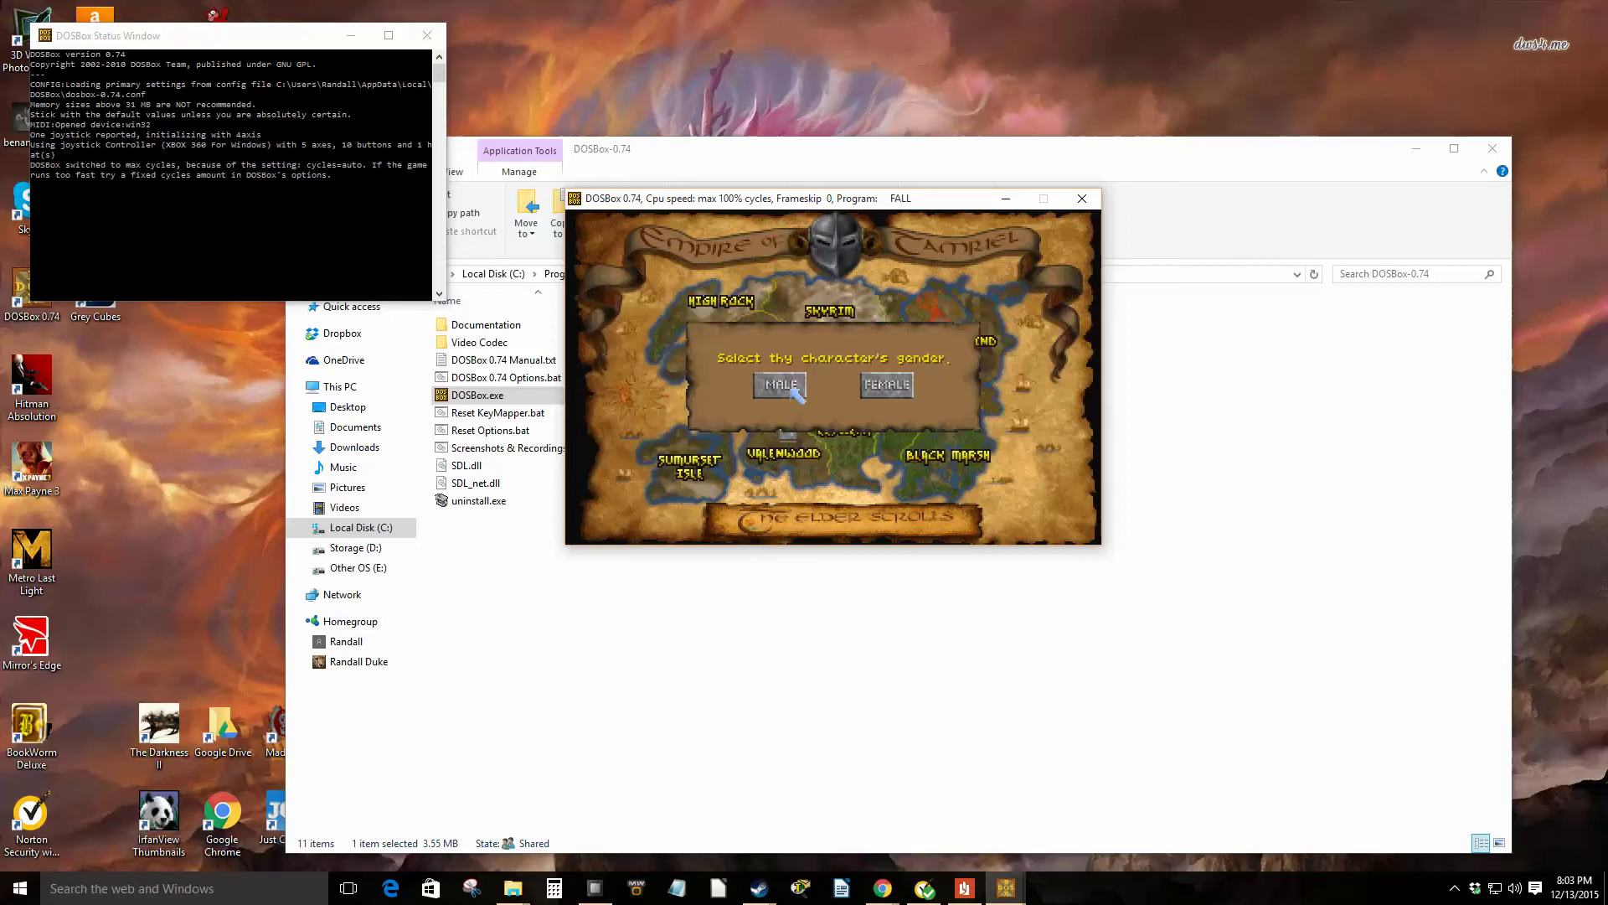
Step: Choose the male gender and start generating the class through the ten-question quiz
left_click(783, 387)
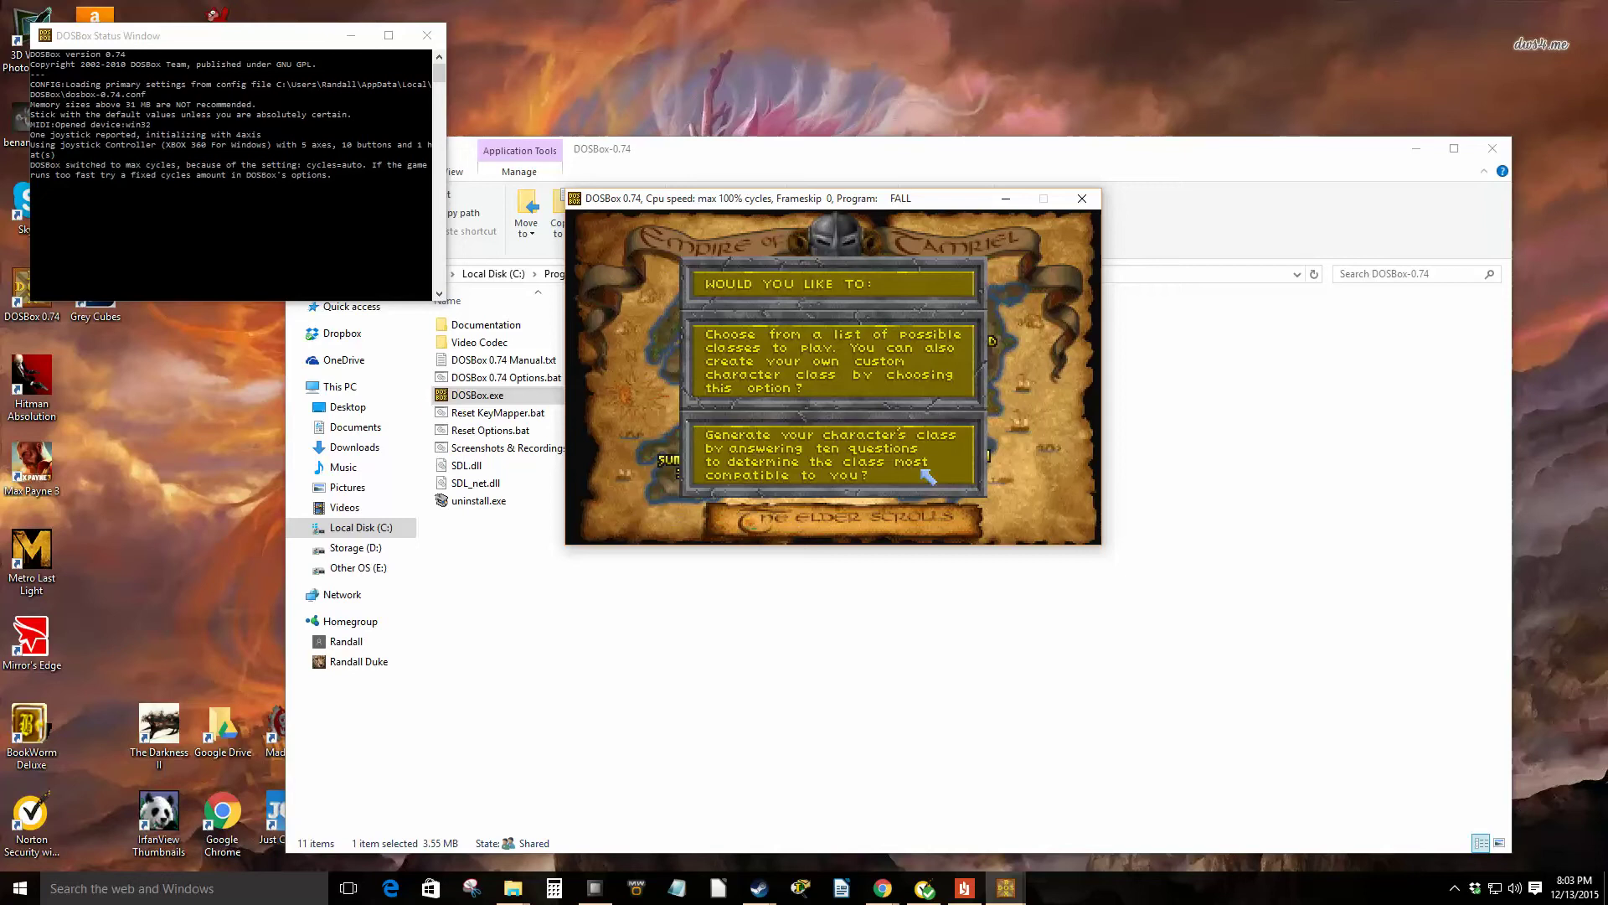
left_click(837, 466)
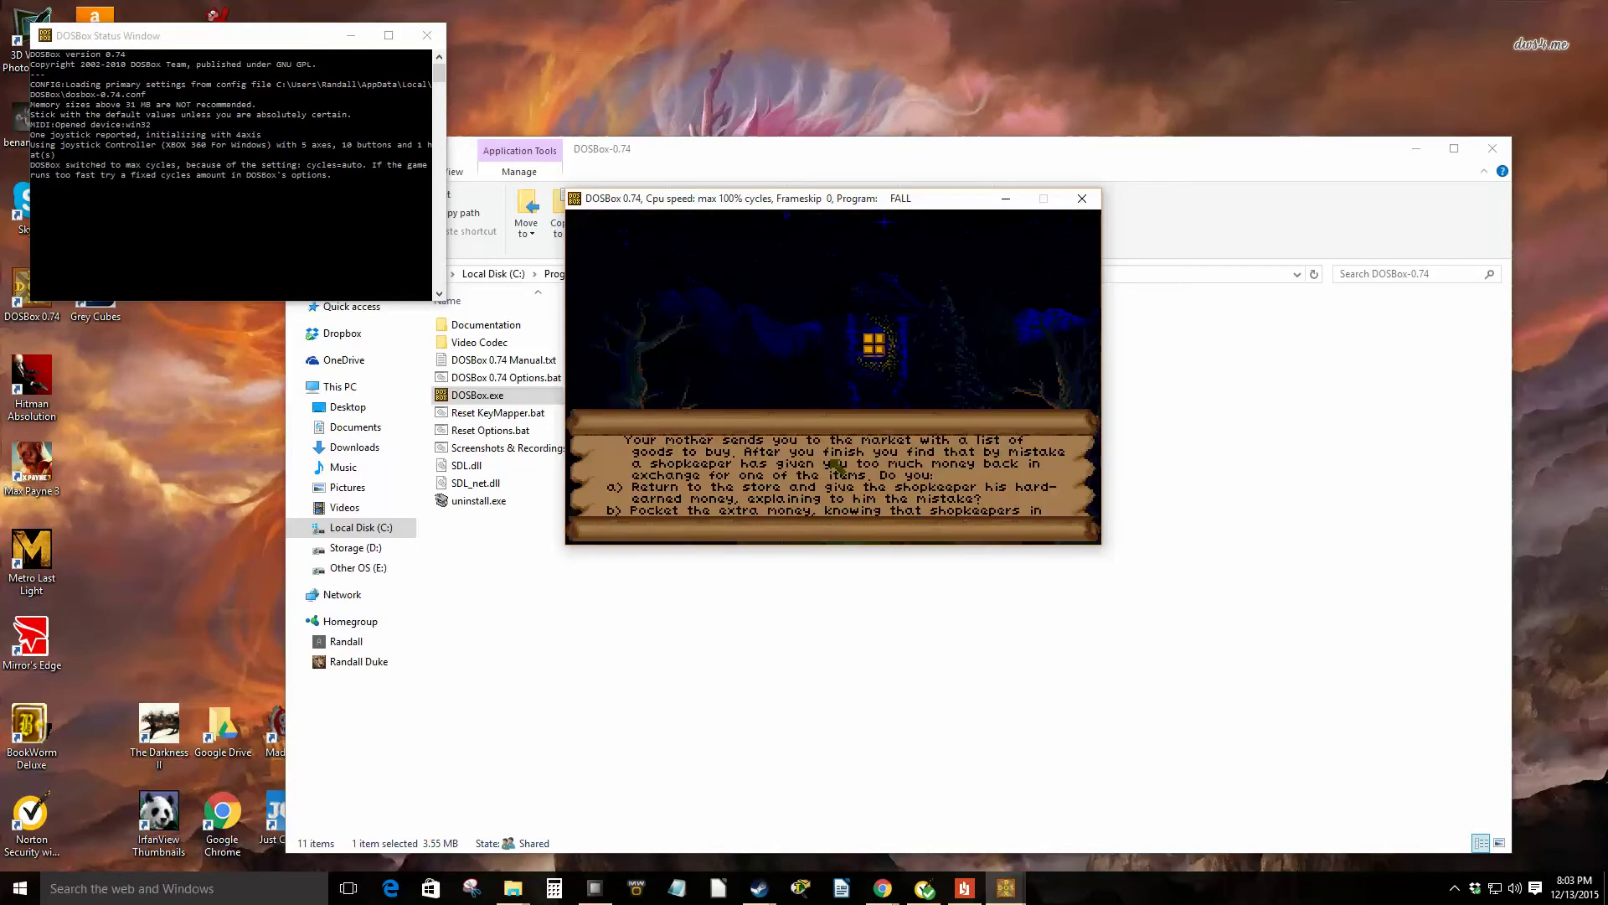
Step: Answer the market question, then read through the balloon question's options a–c
left_click(1004, 489)
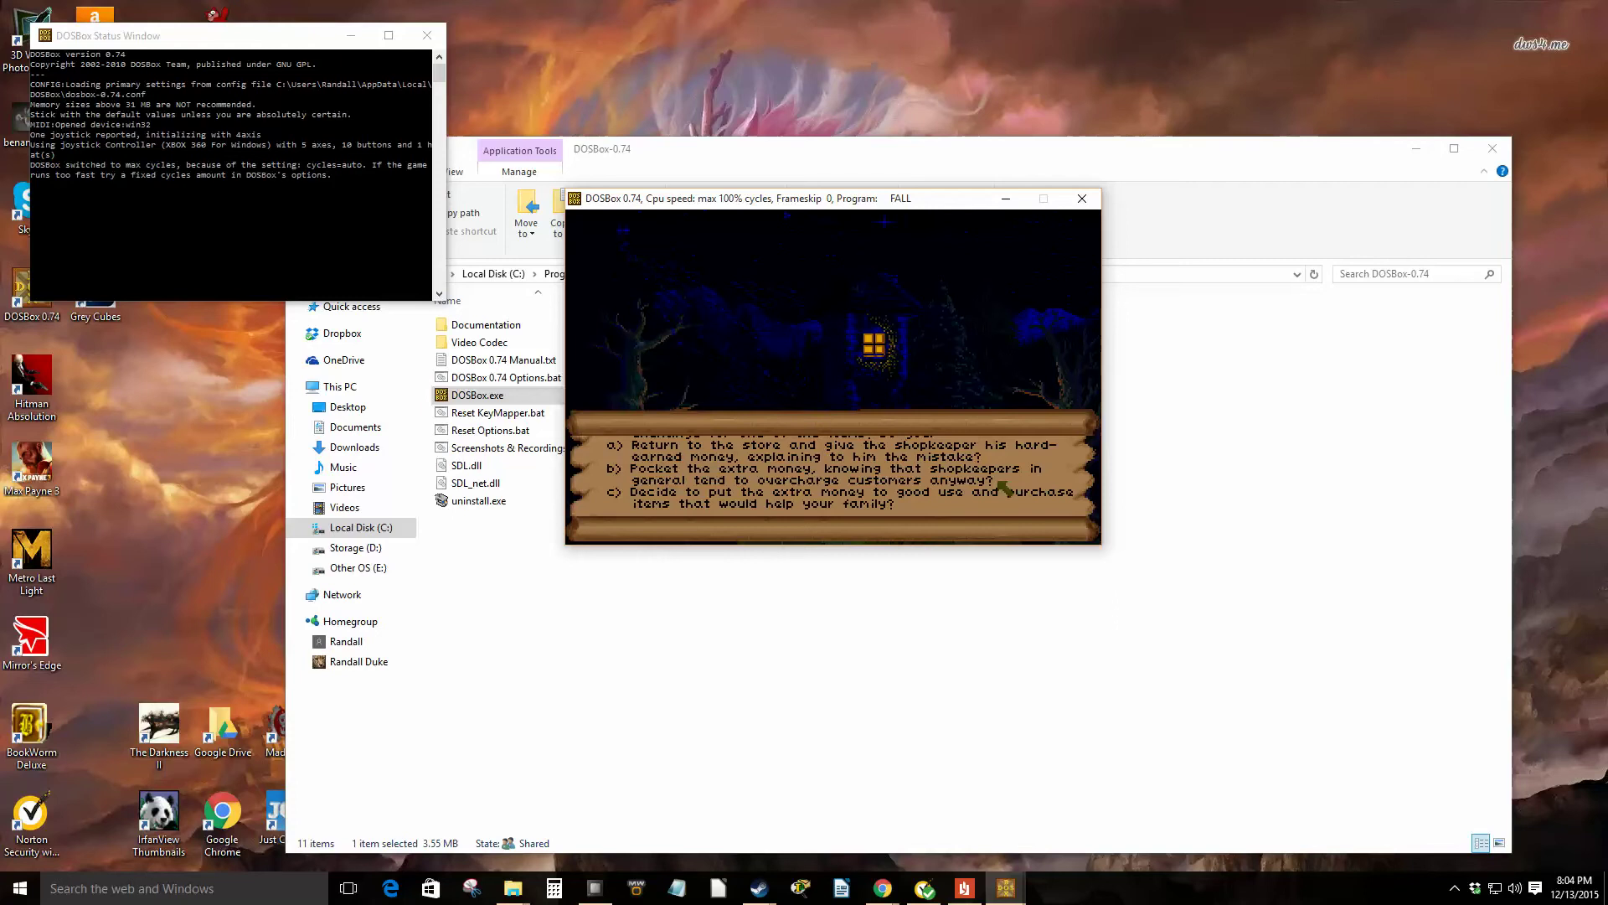
left_click(1001, 485)
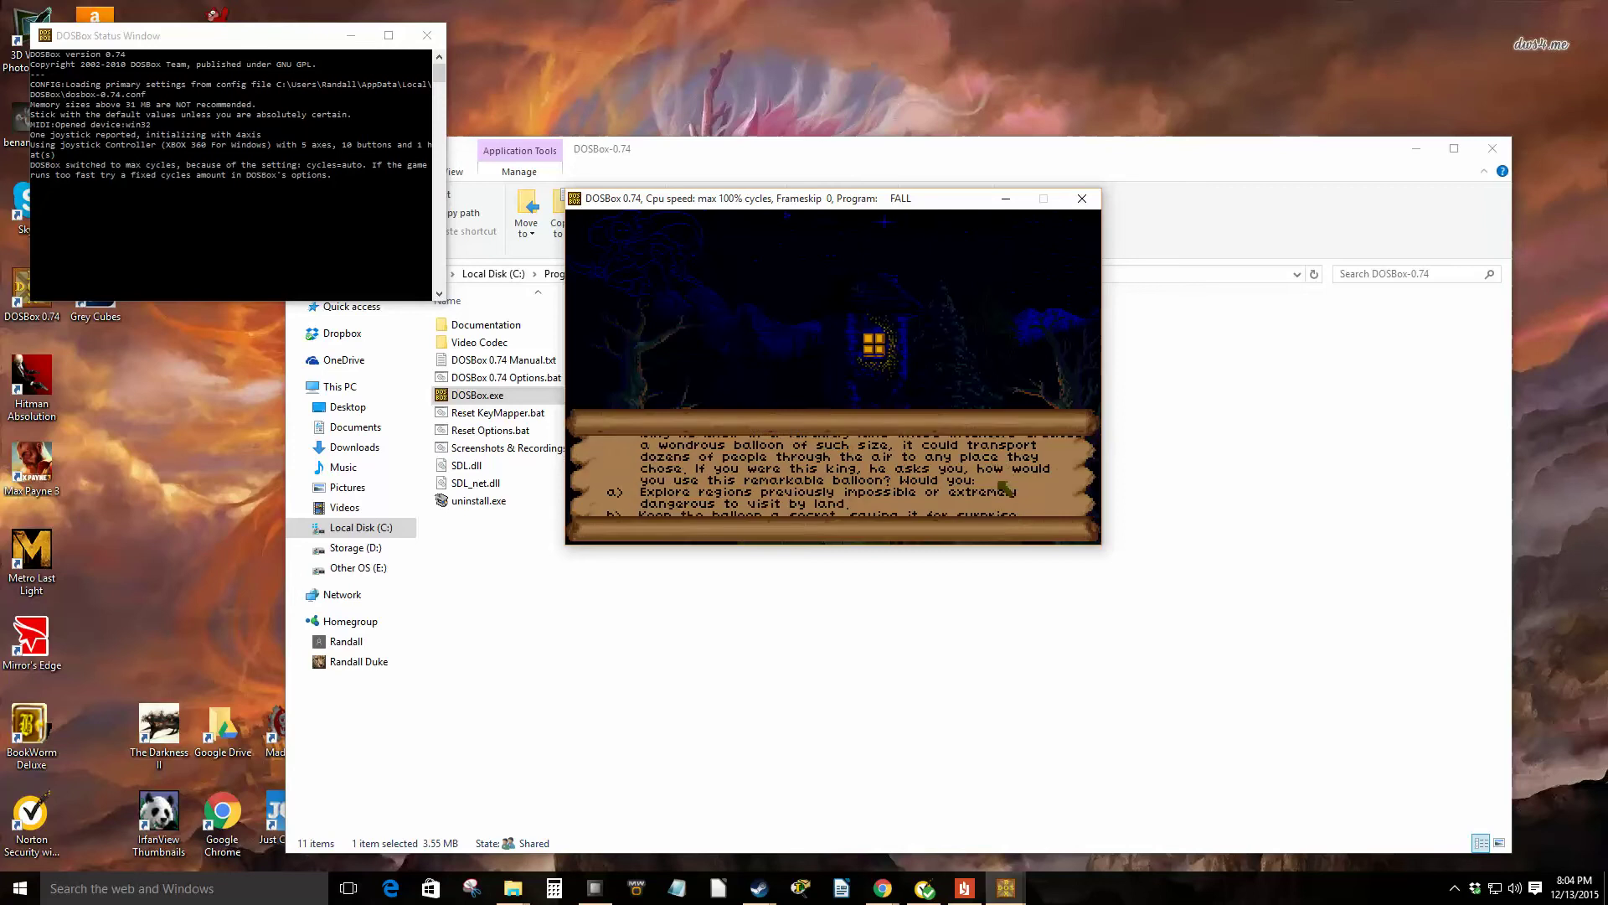
key("Up")
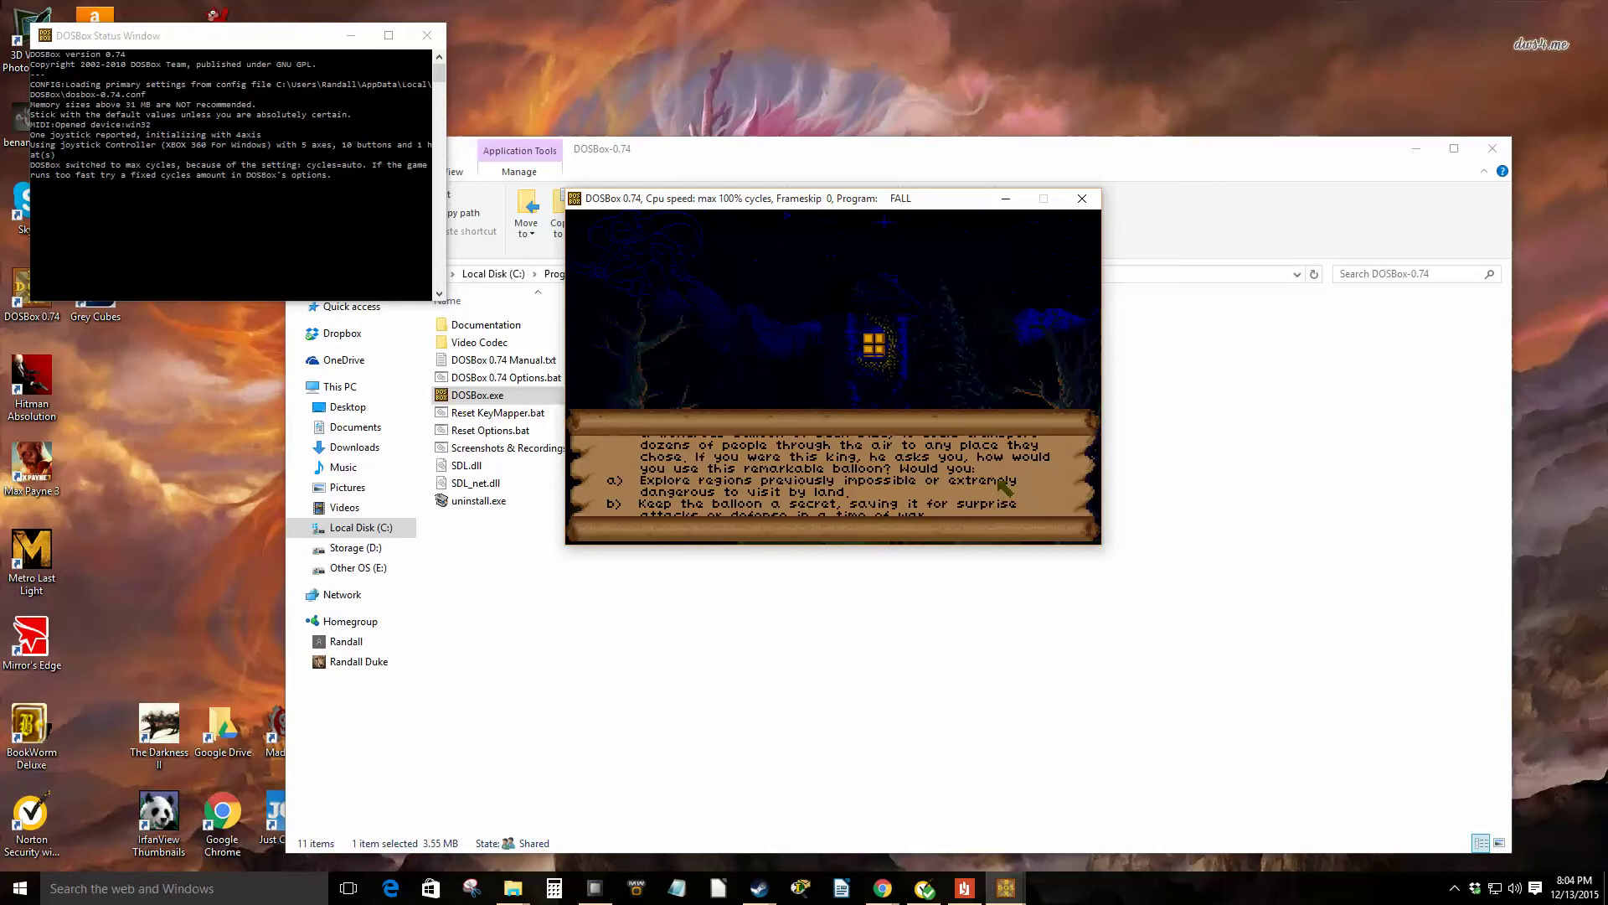
key("Down")
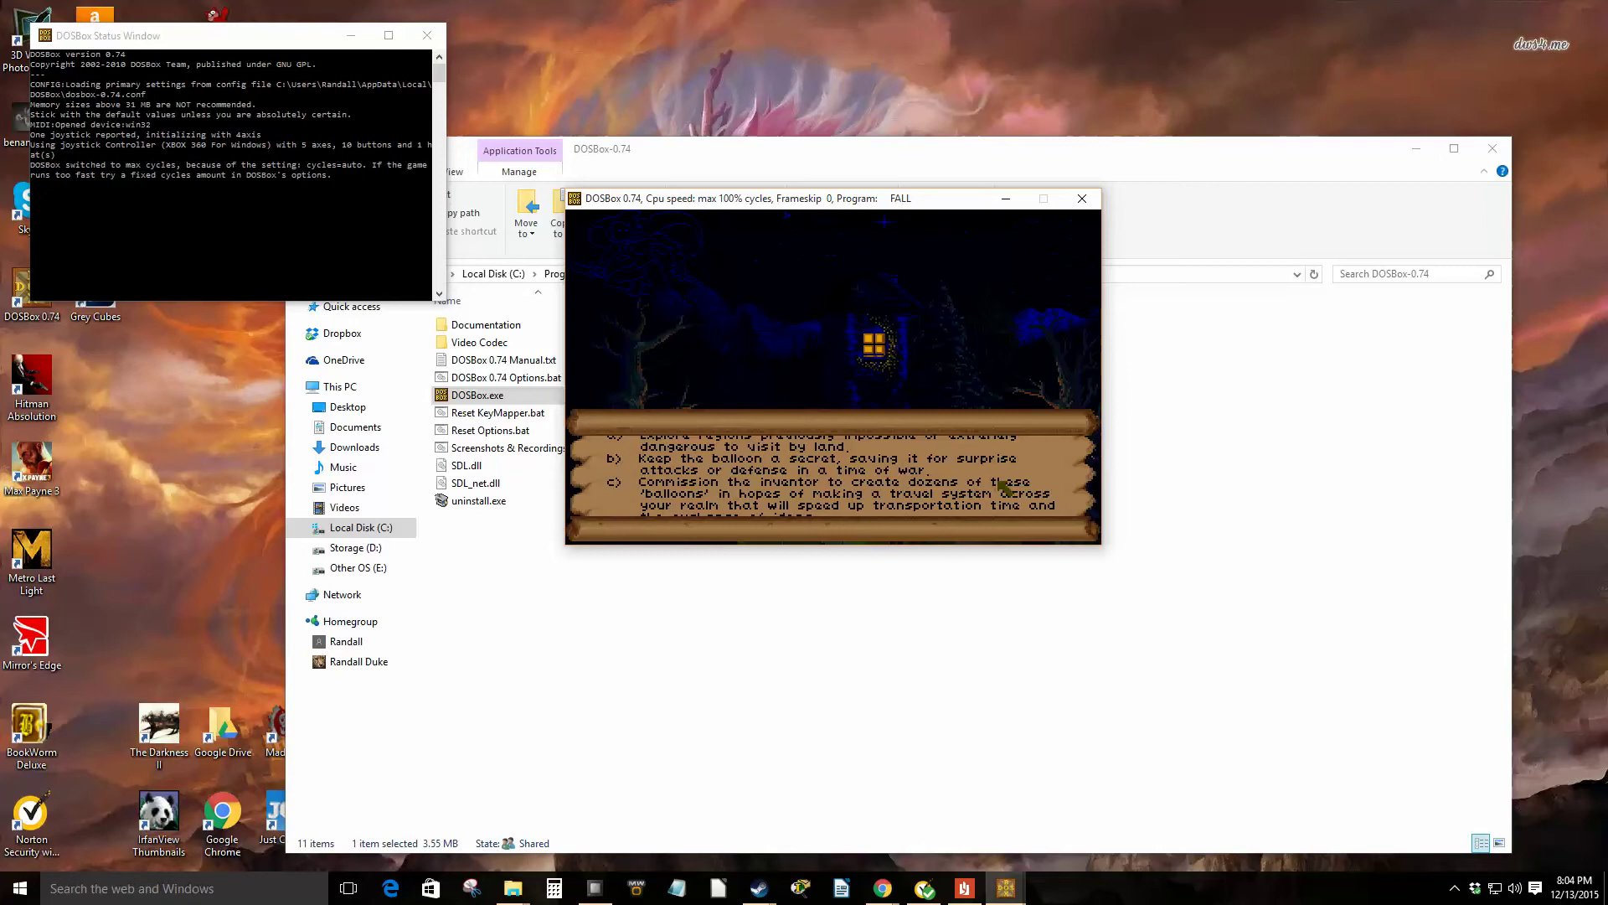
key("Down")
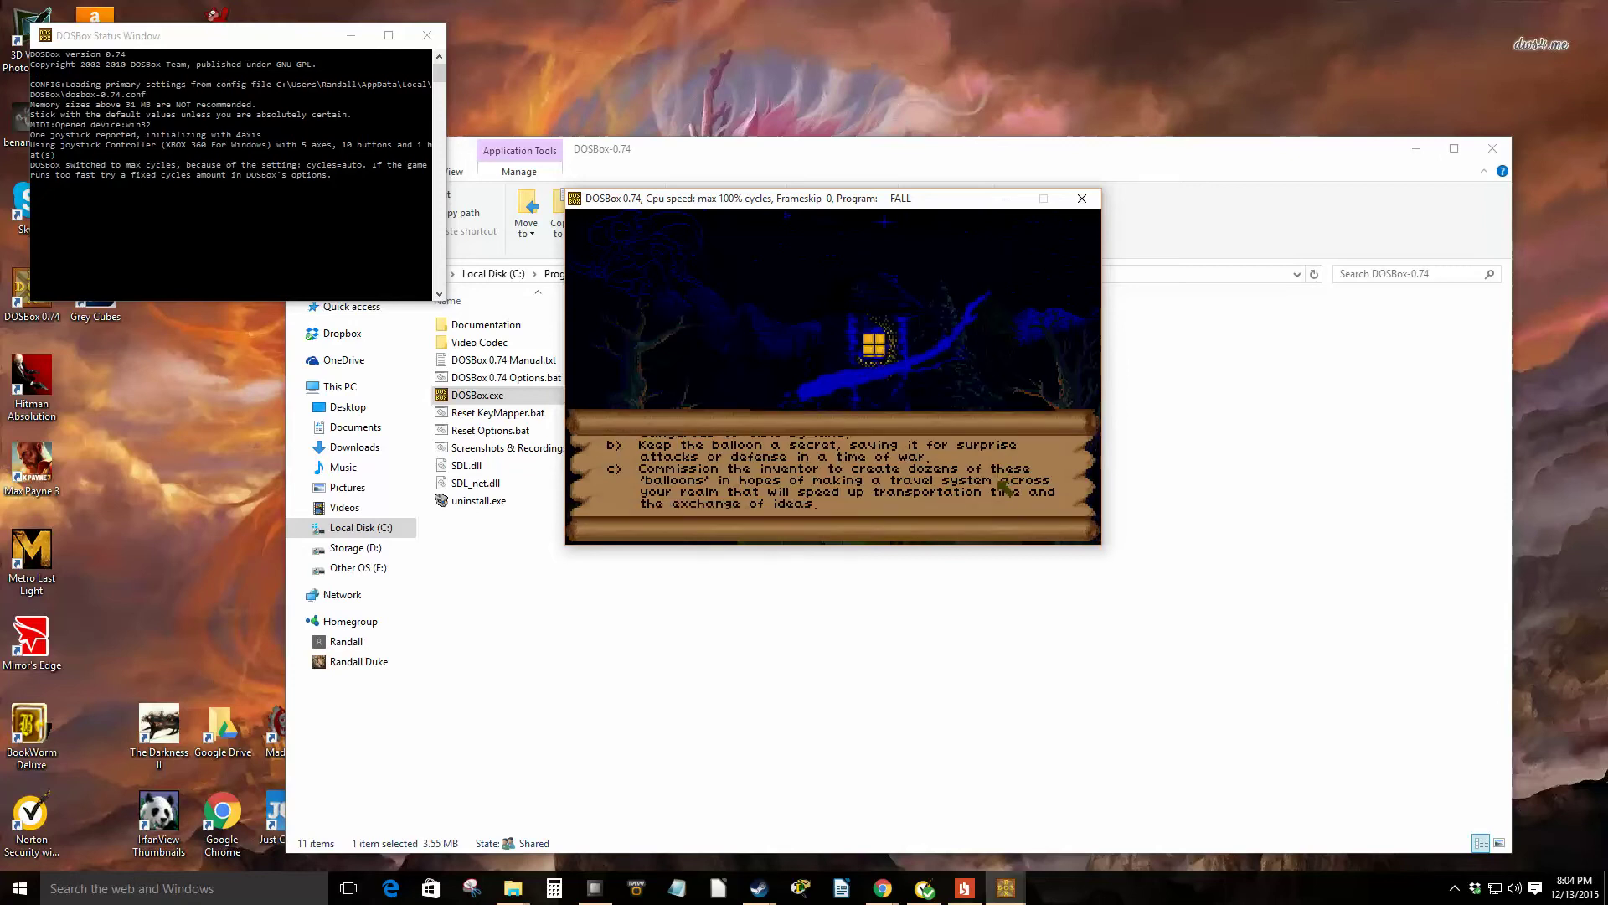
Step: Answer the balloon question, then read the notched-dagger options and answer with a
left_click(1004, 487)
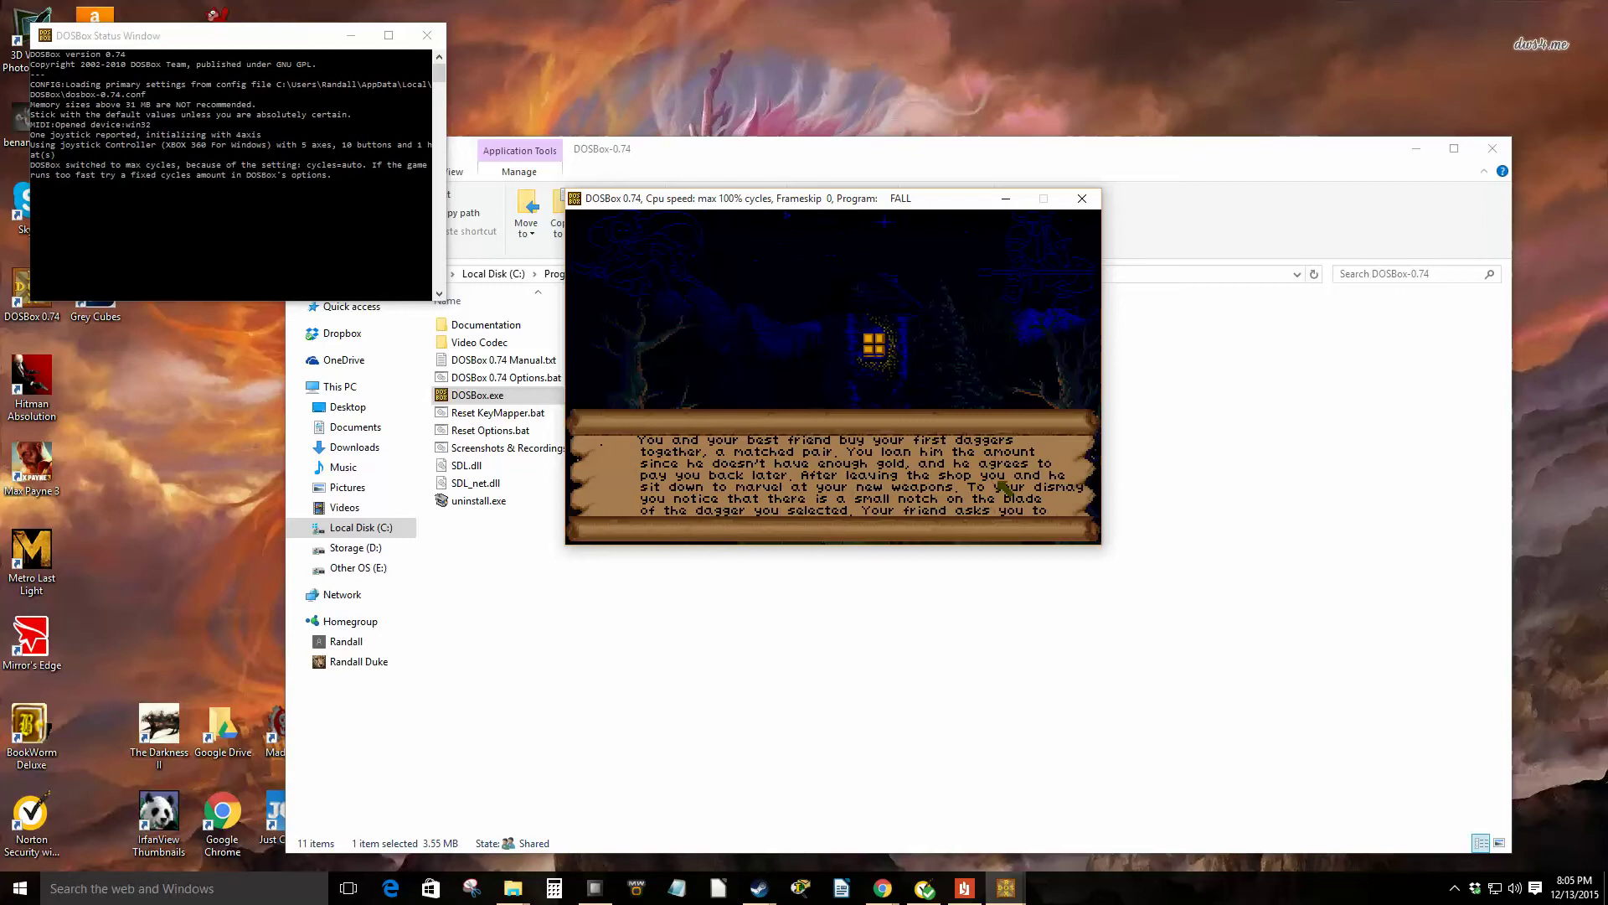
key("Down")
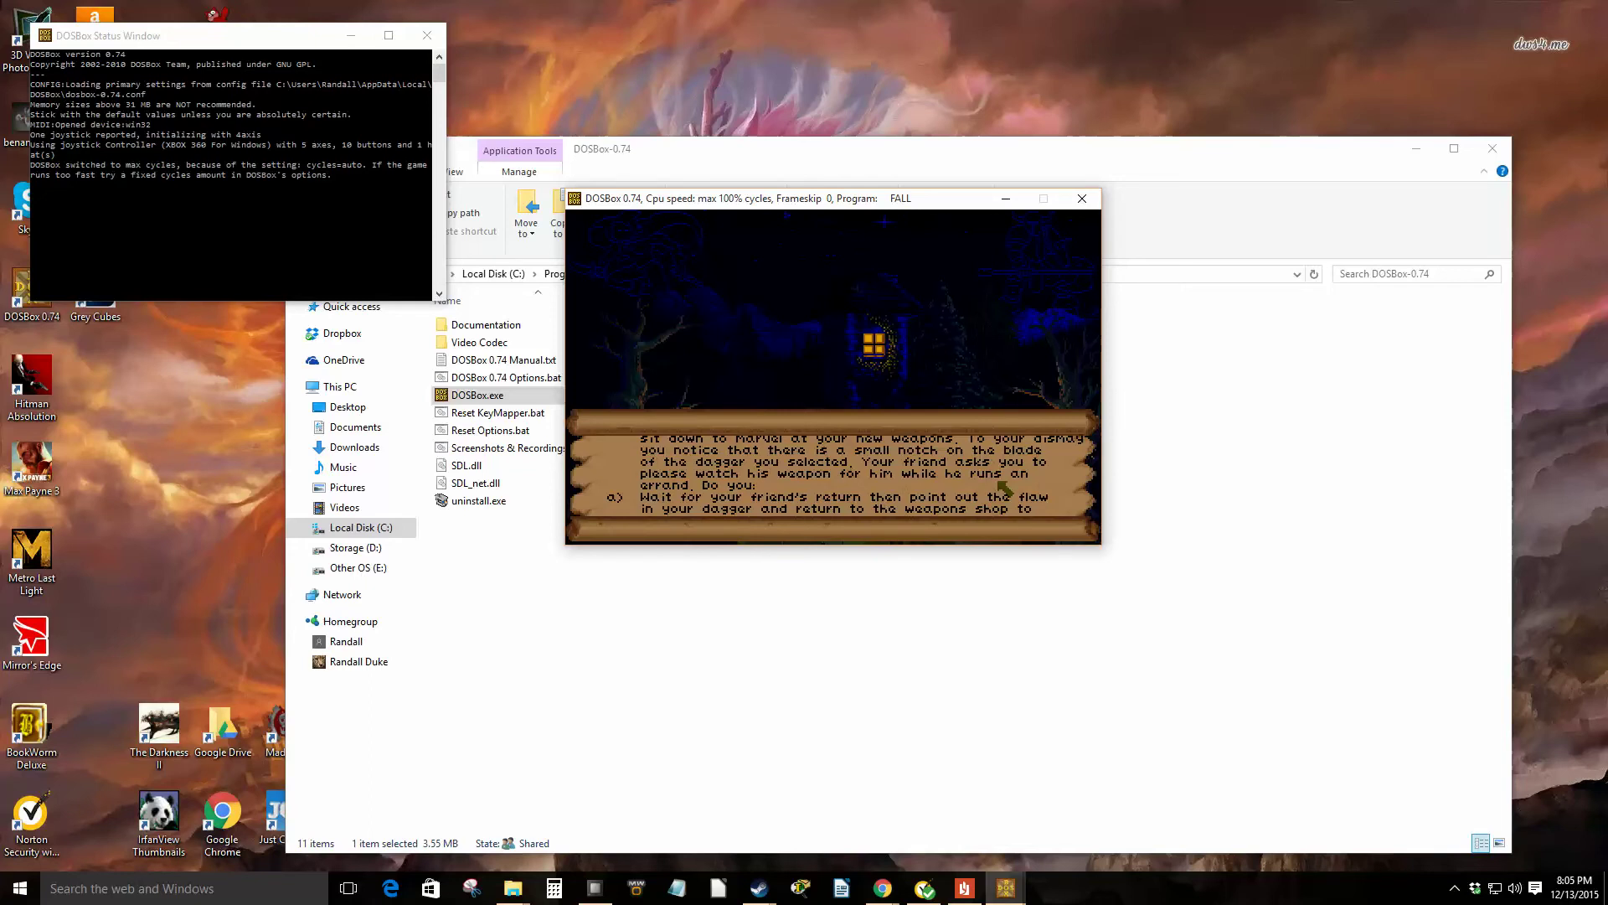
left_click(1004, 486)
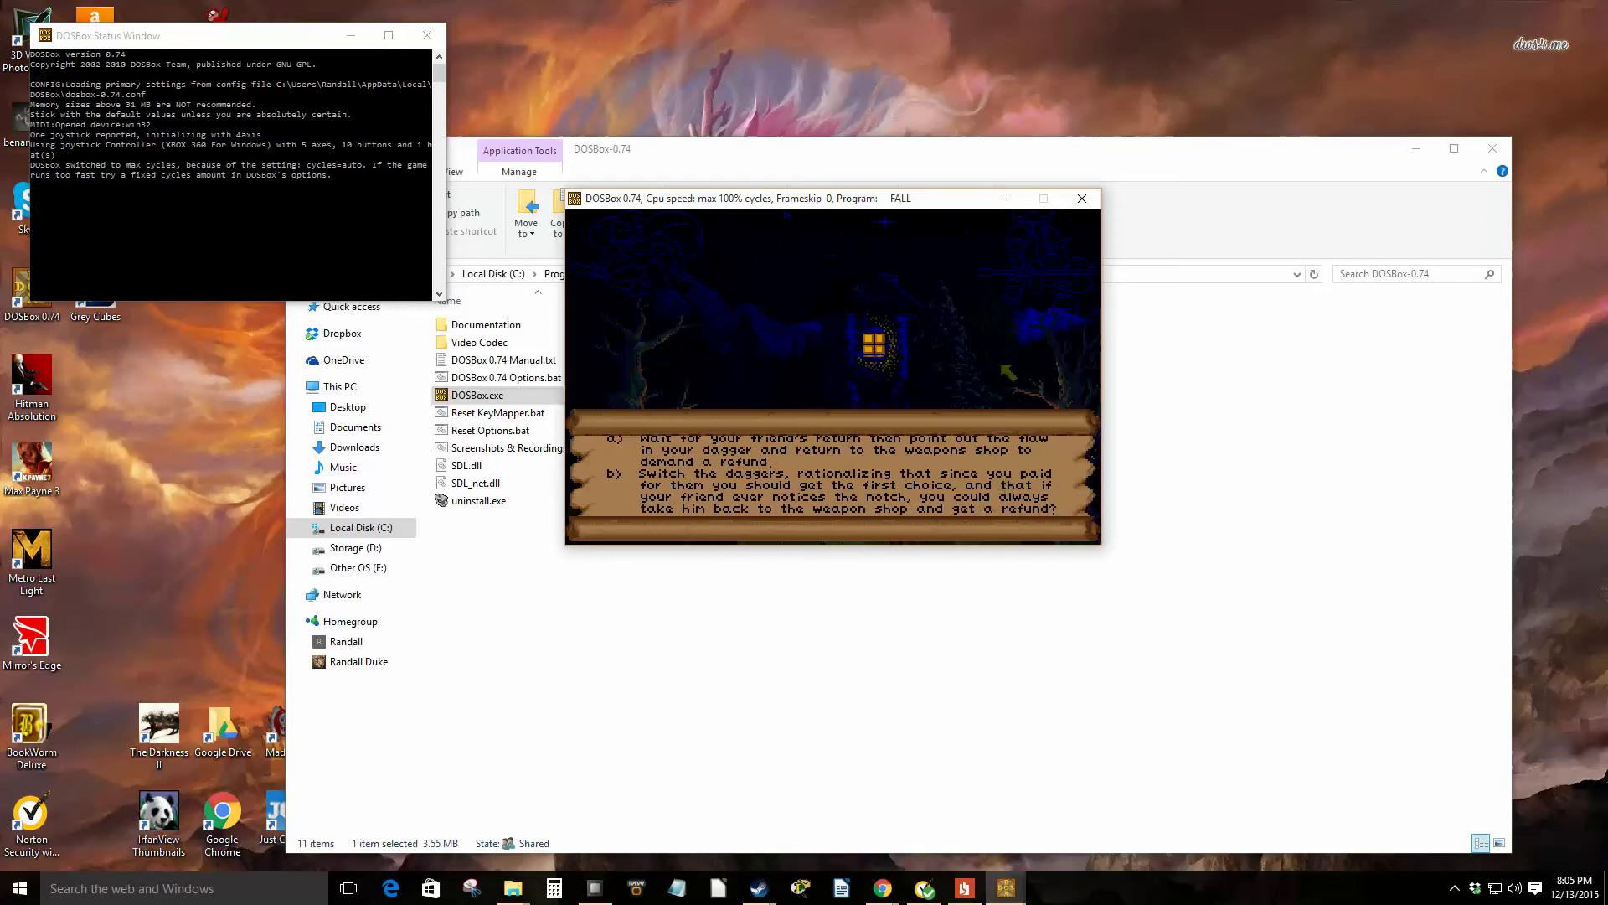
key("Down")
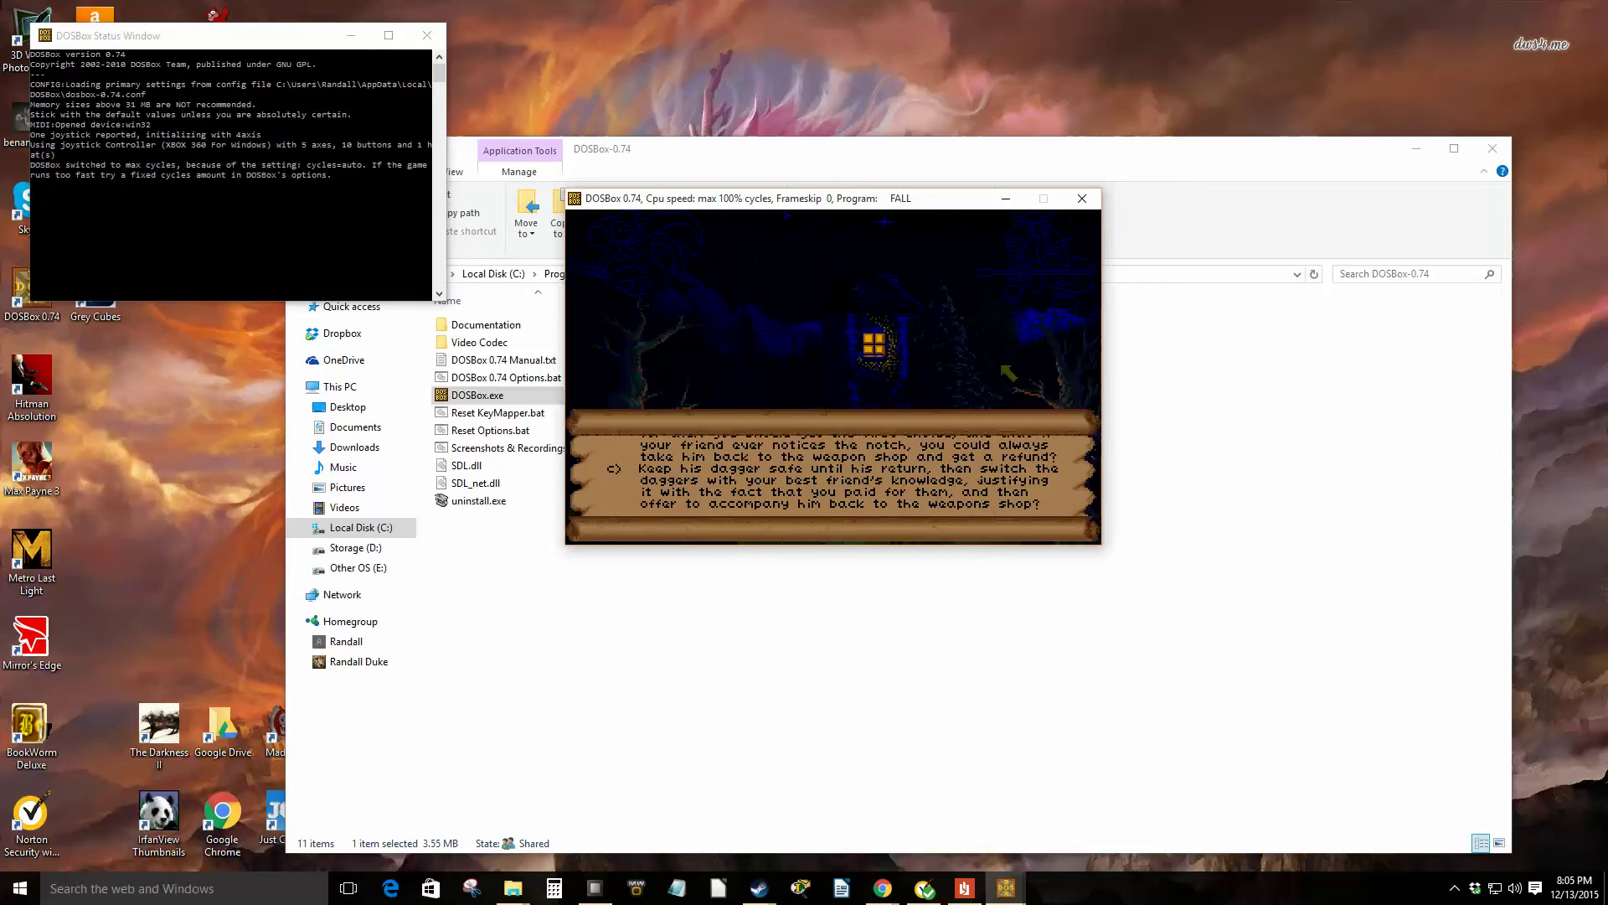
key("Up")
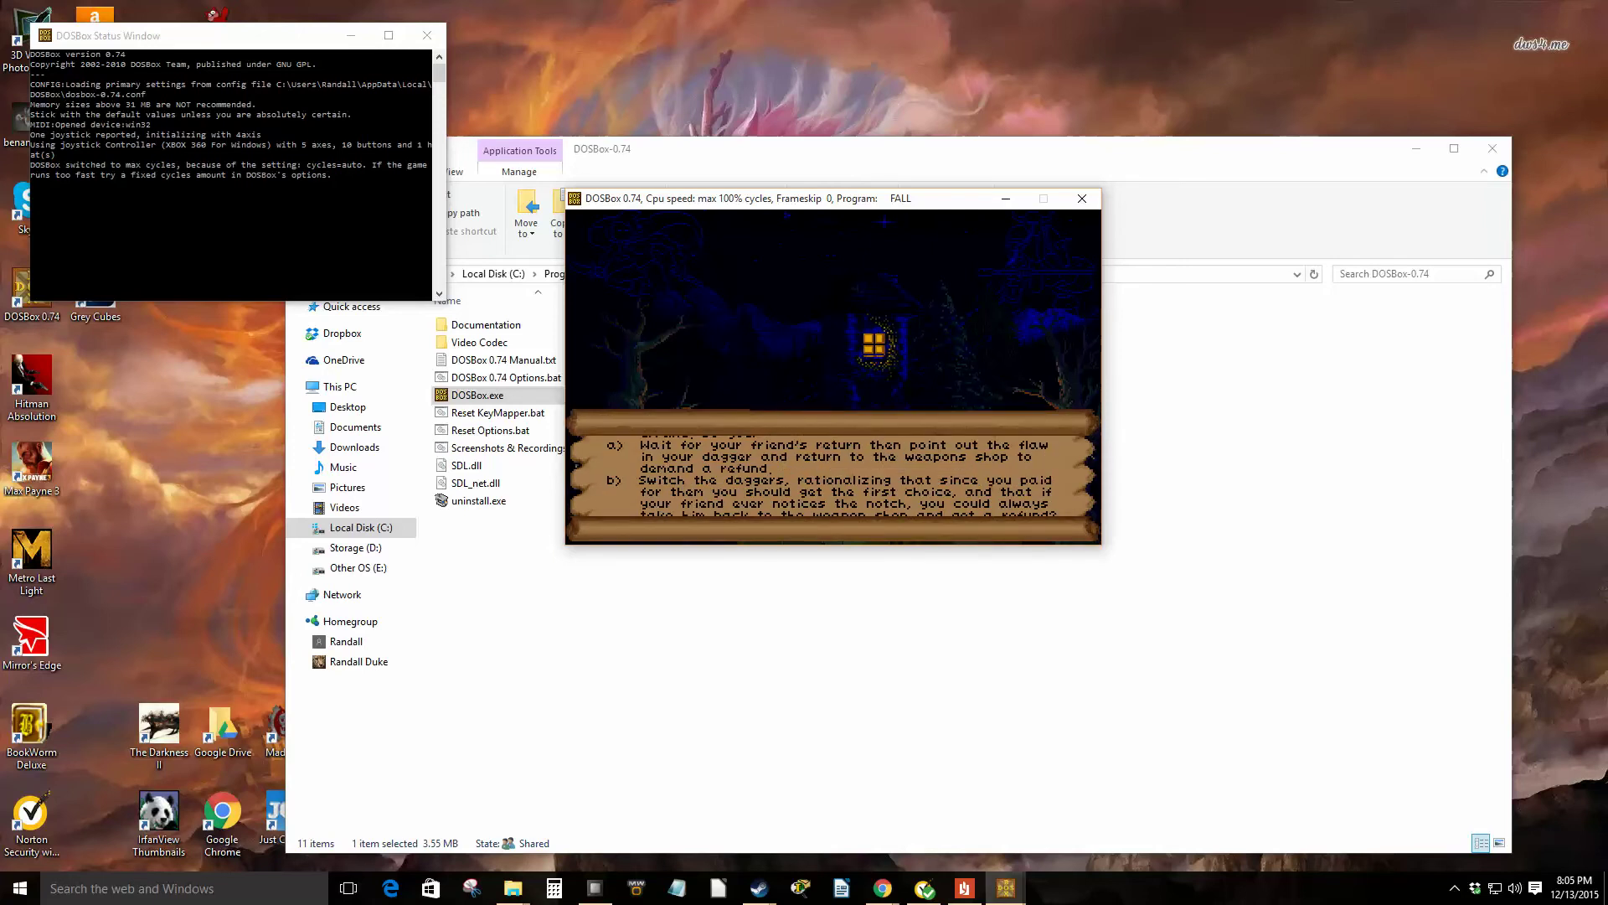
key("a")
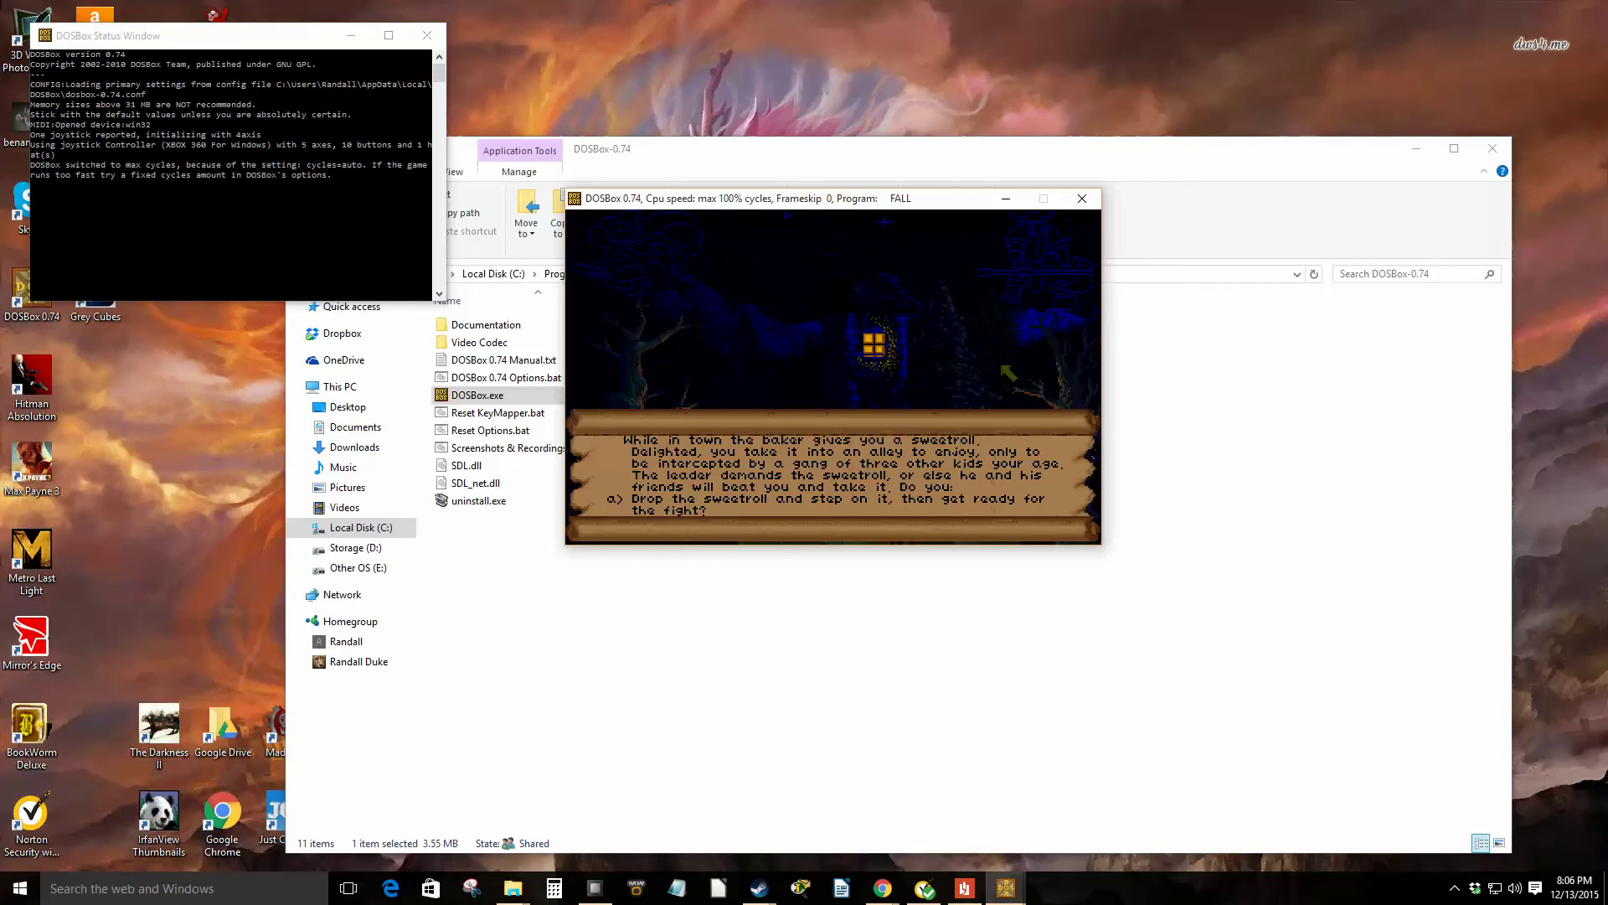
Step: Answer the sweetroll question with b and the town crowd question with a
key("Down")
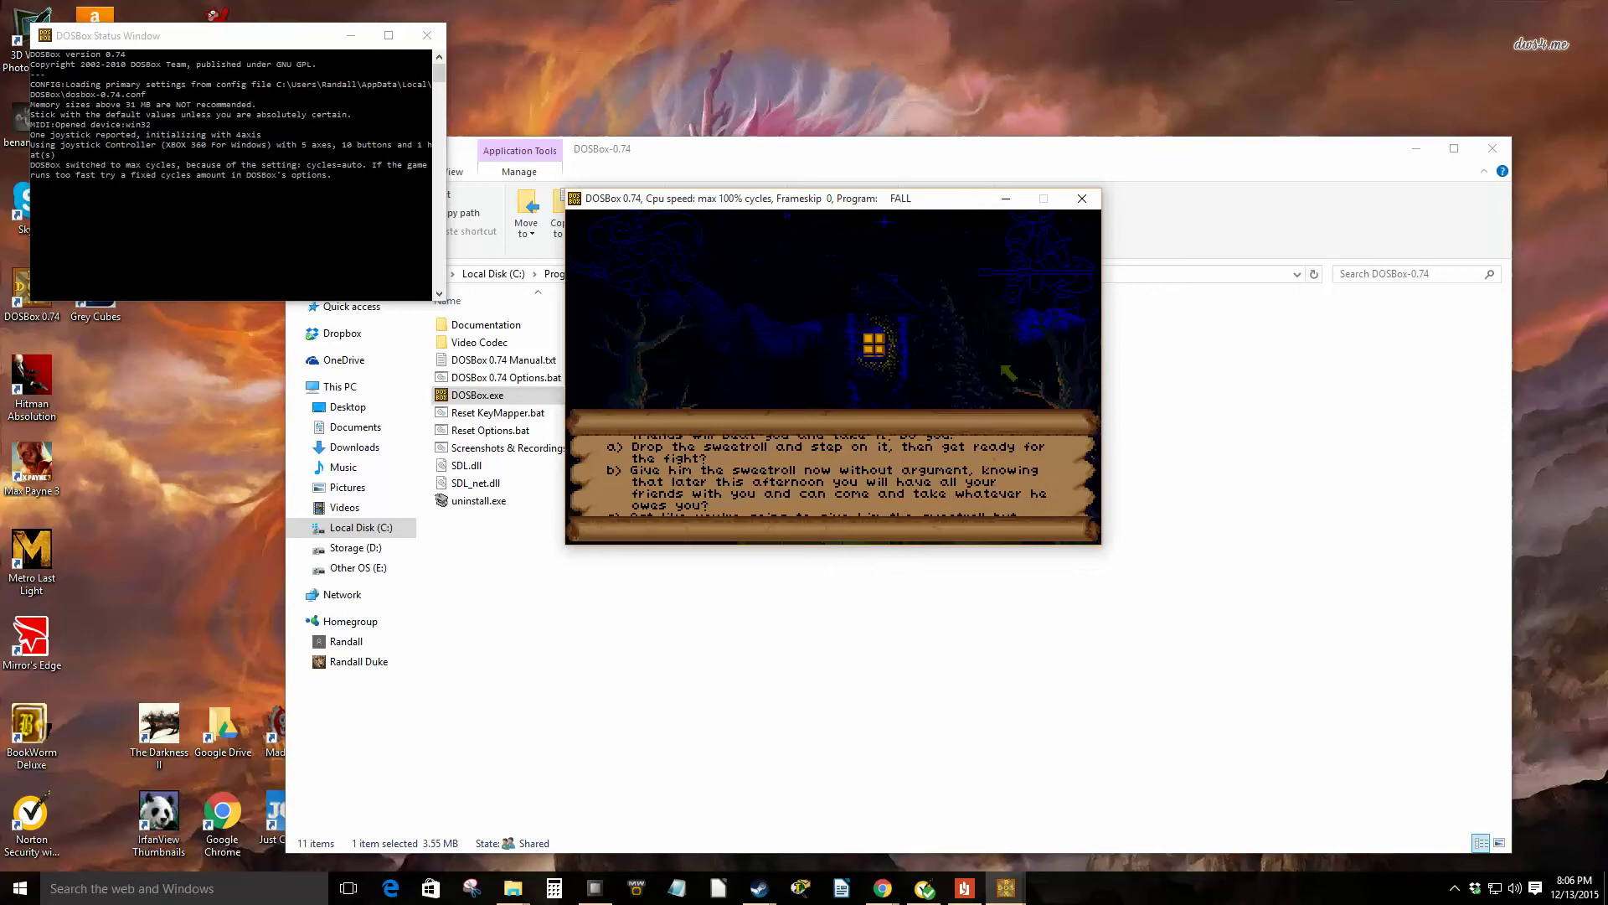
key("Down")
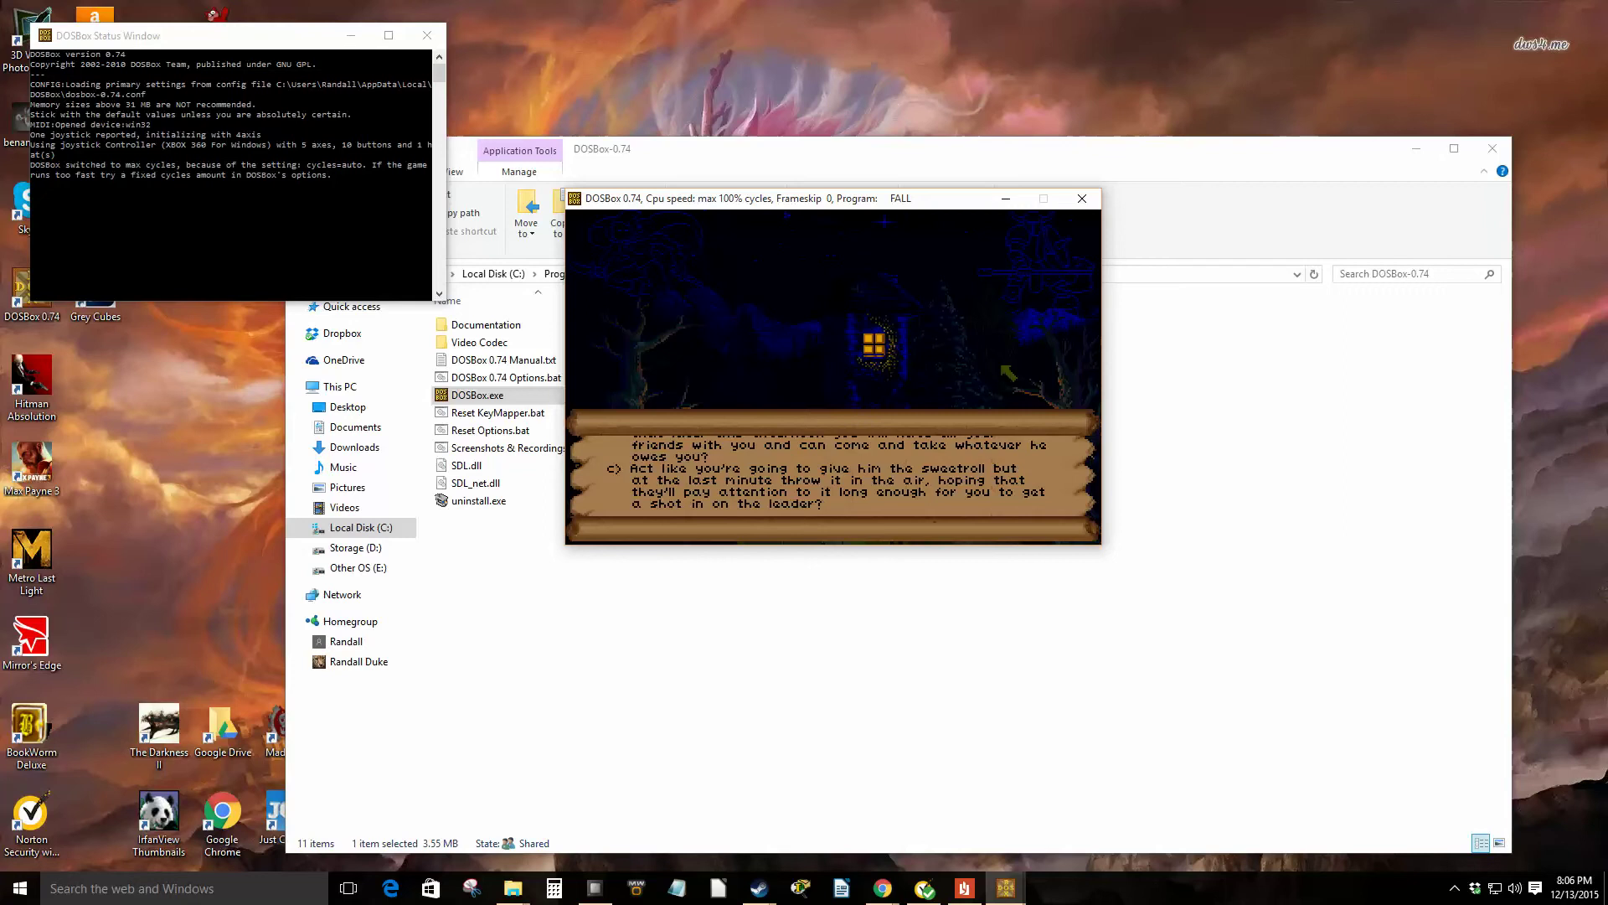
key("Page_Up")
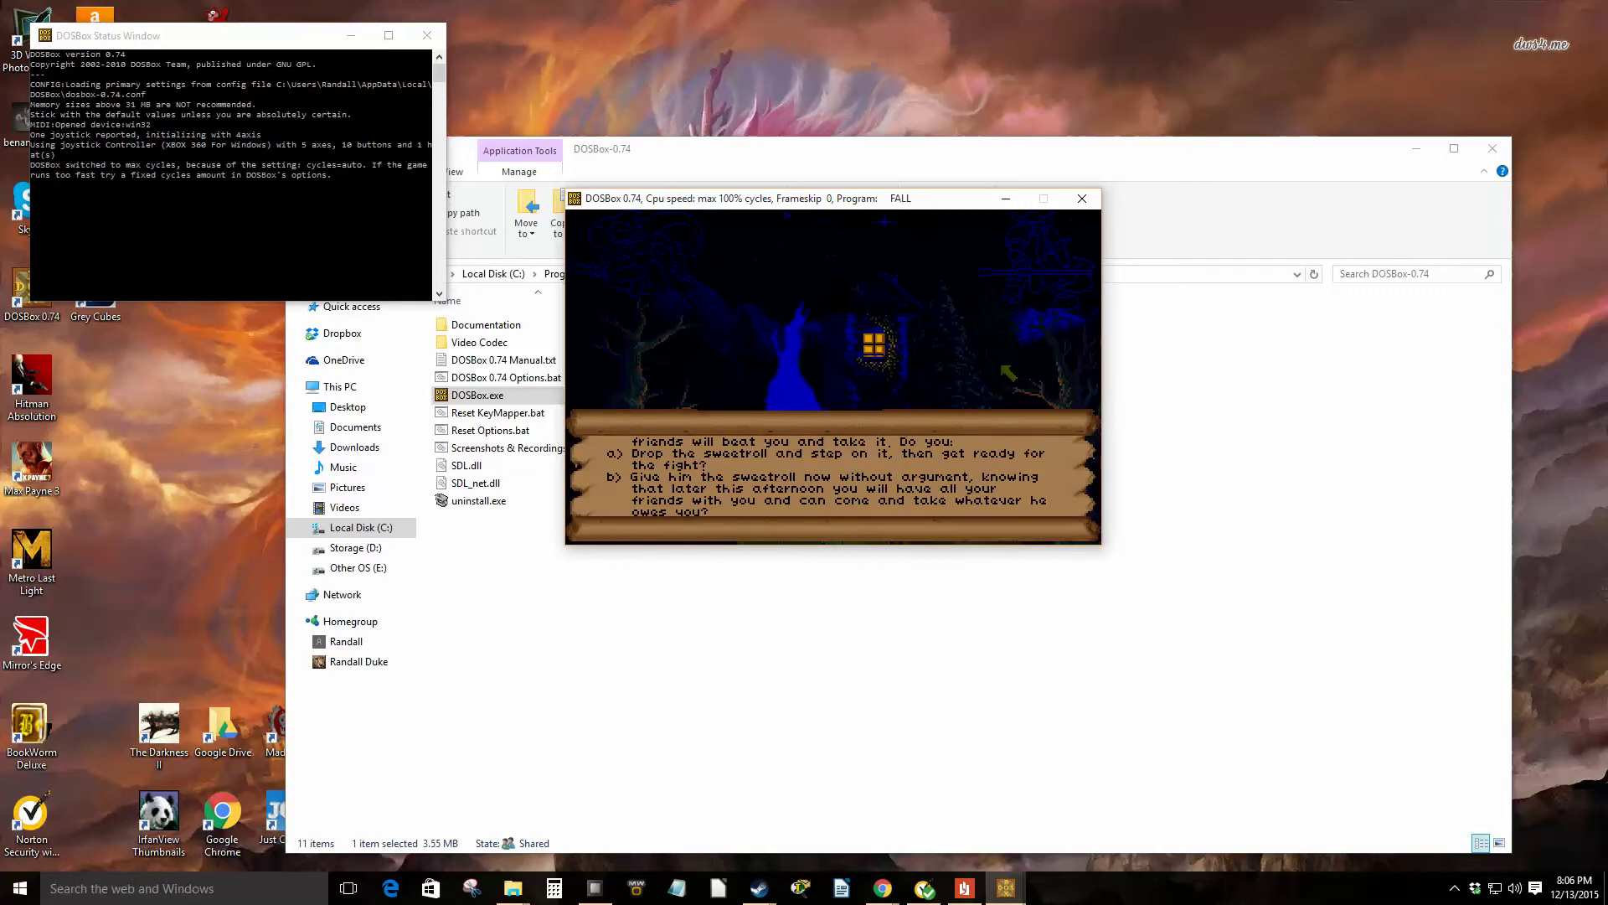
key("b")
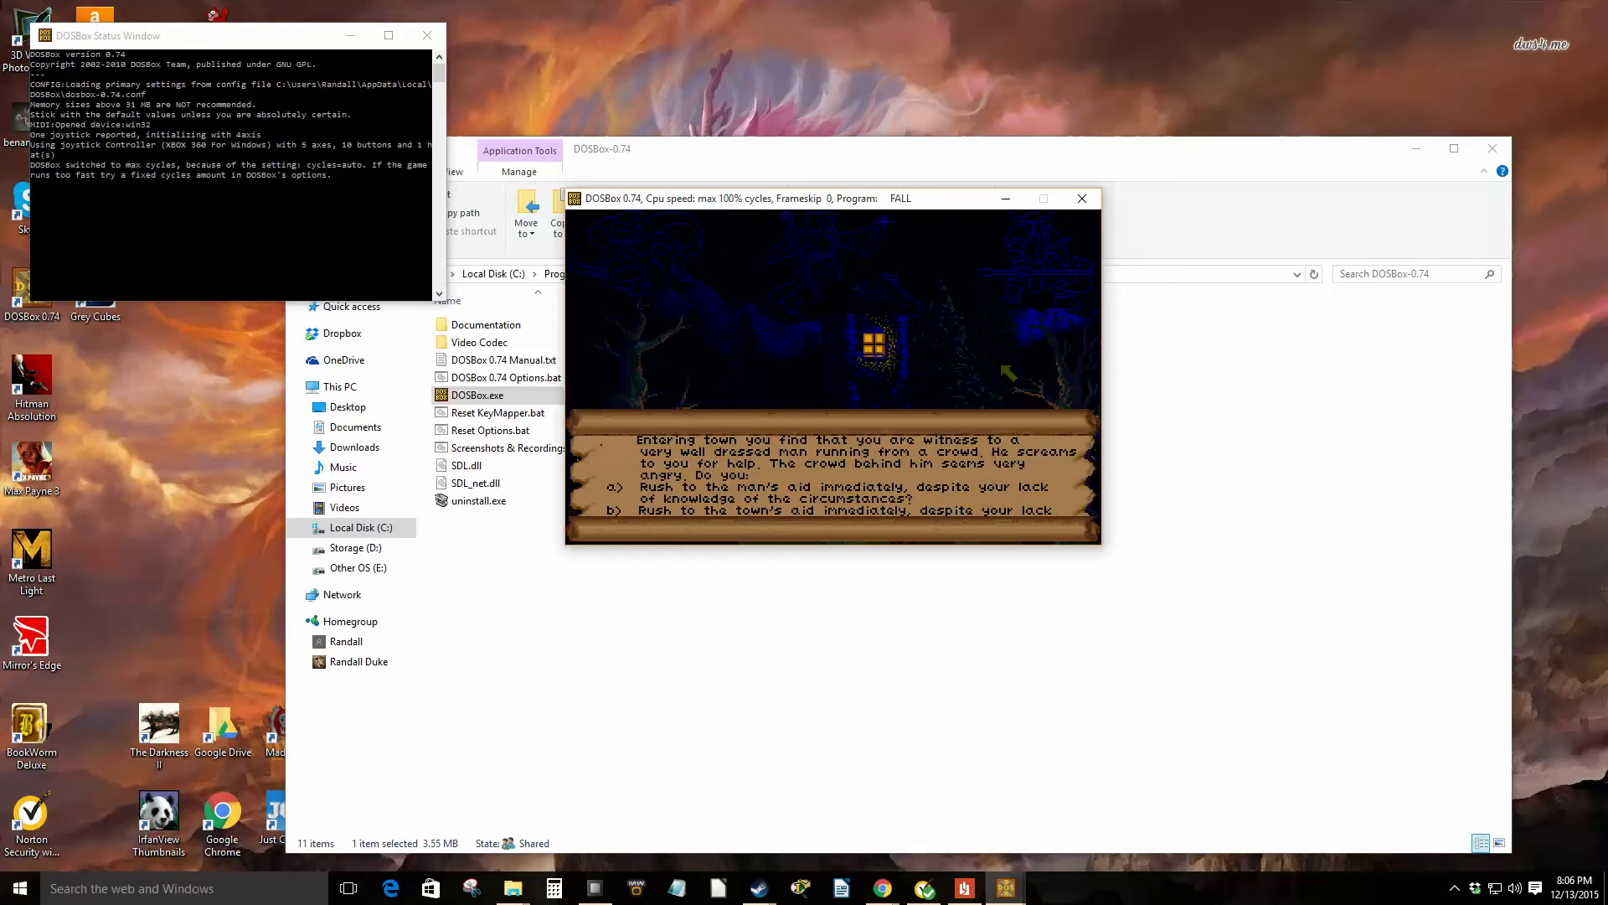
key("Down")
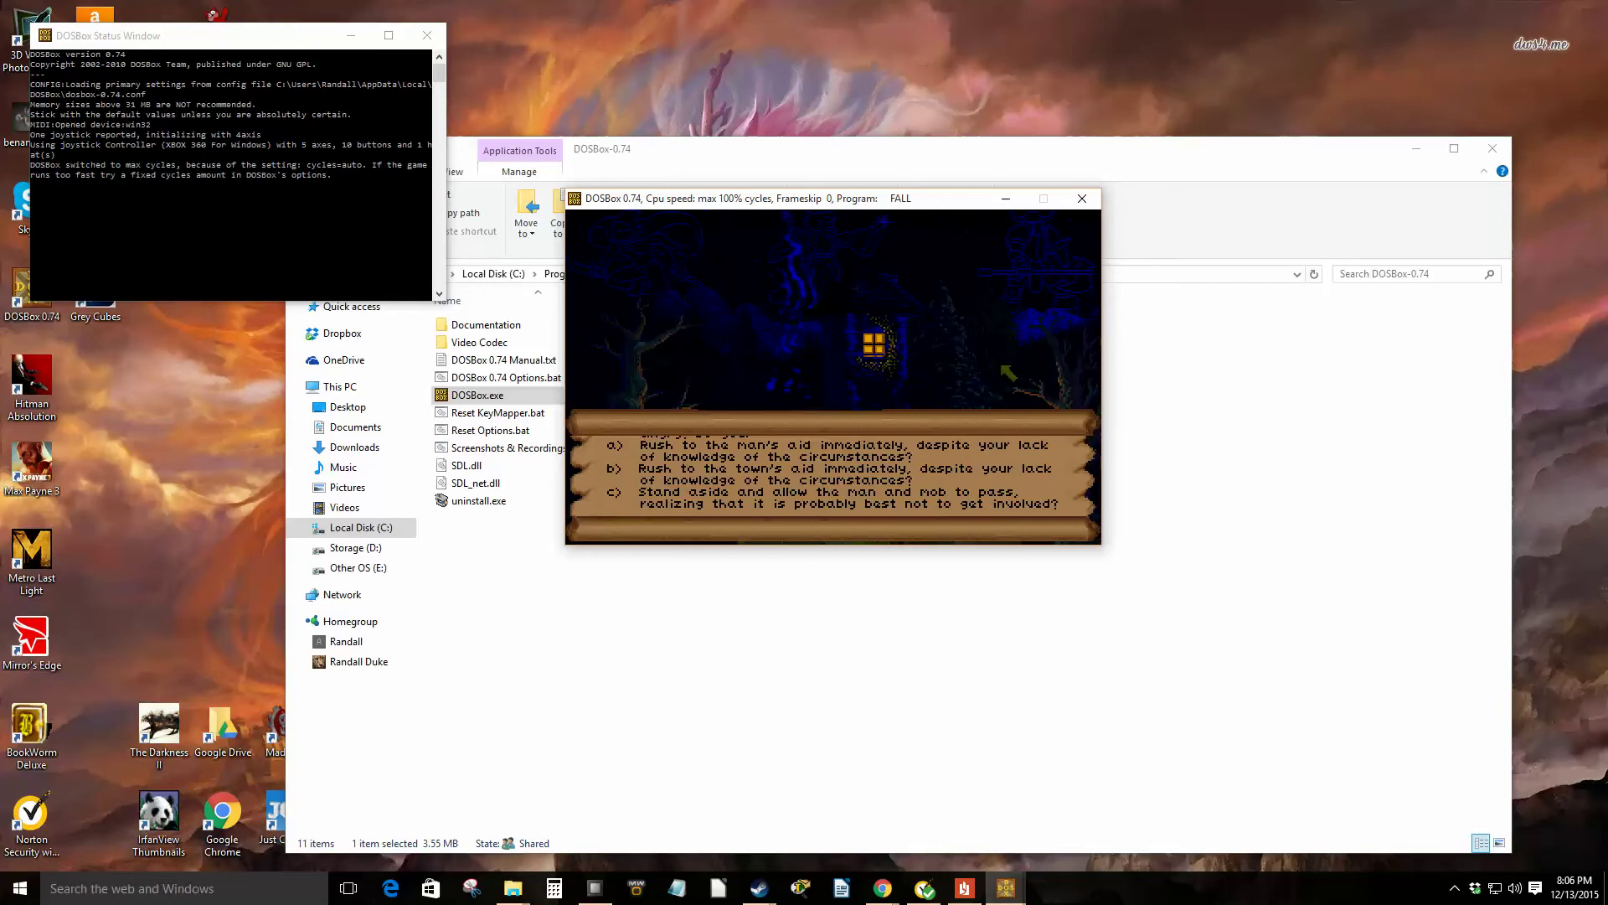
key("a")
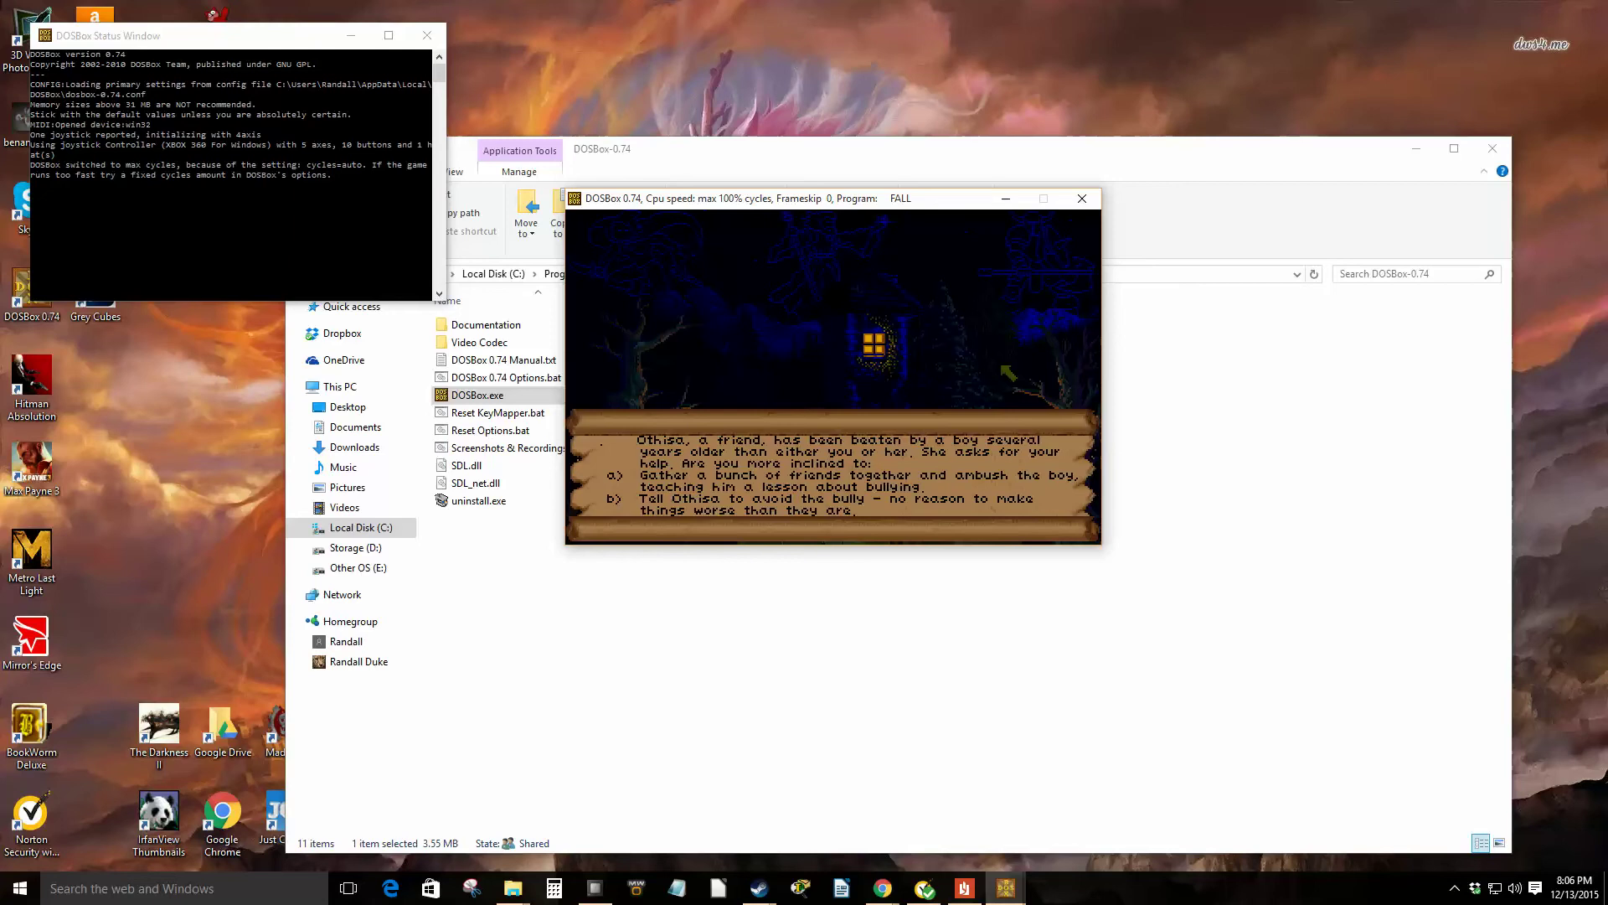
Step: Answer the Othisa question with a and the Armsmaster question with c
key("Down")
key("a")
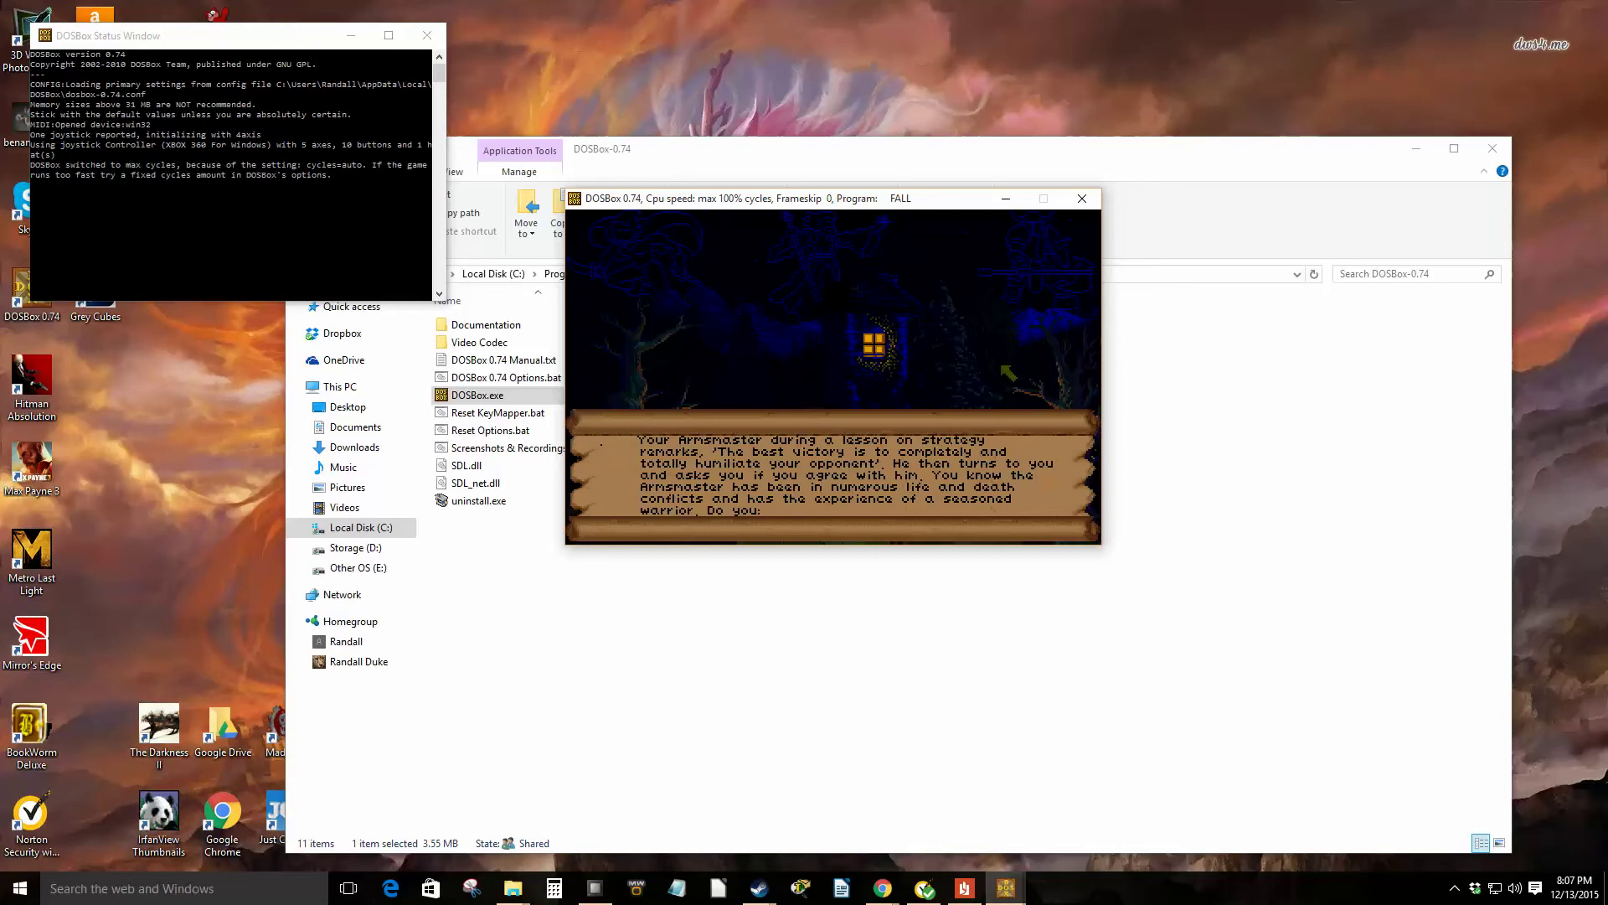
key("Return")
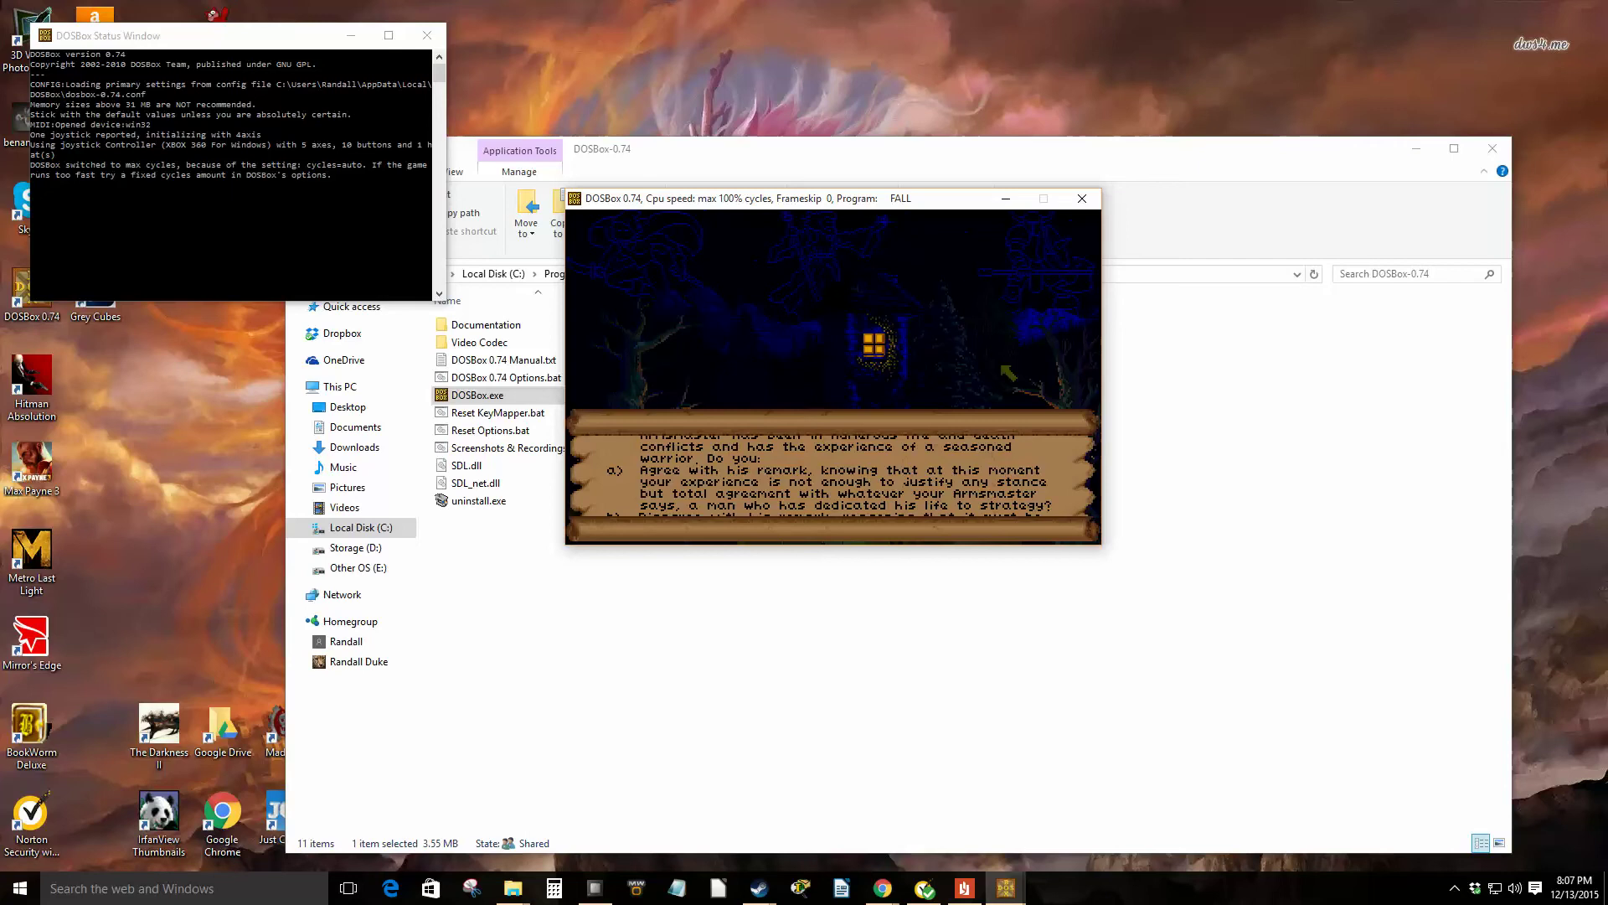
key("Down")
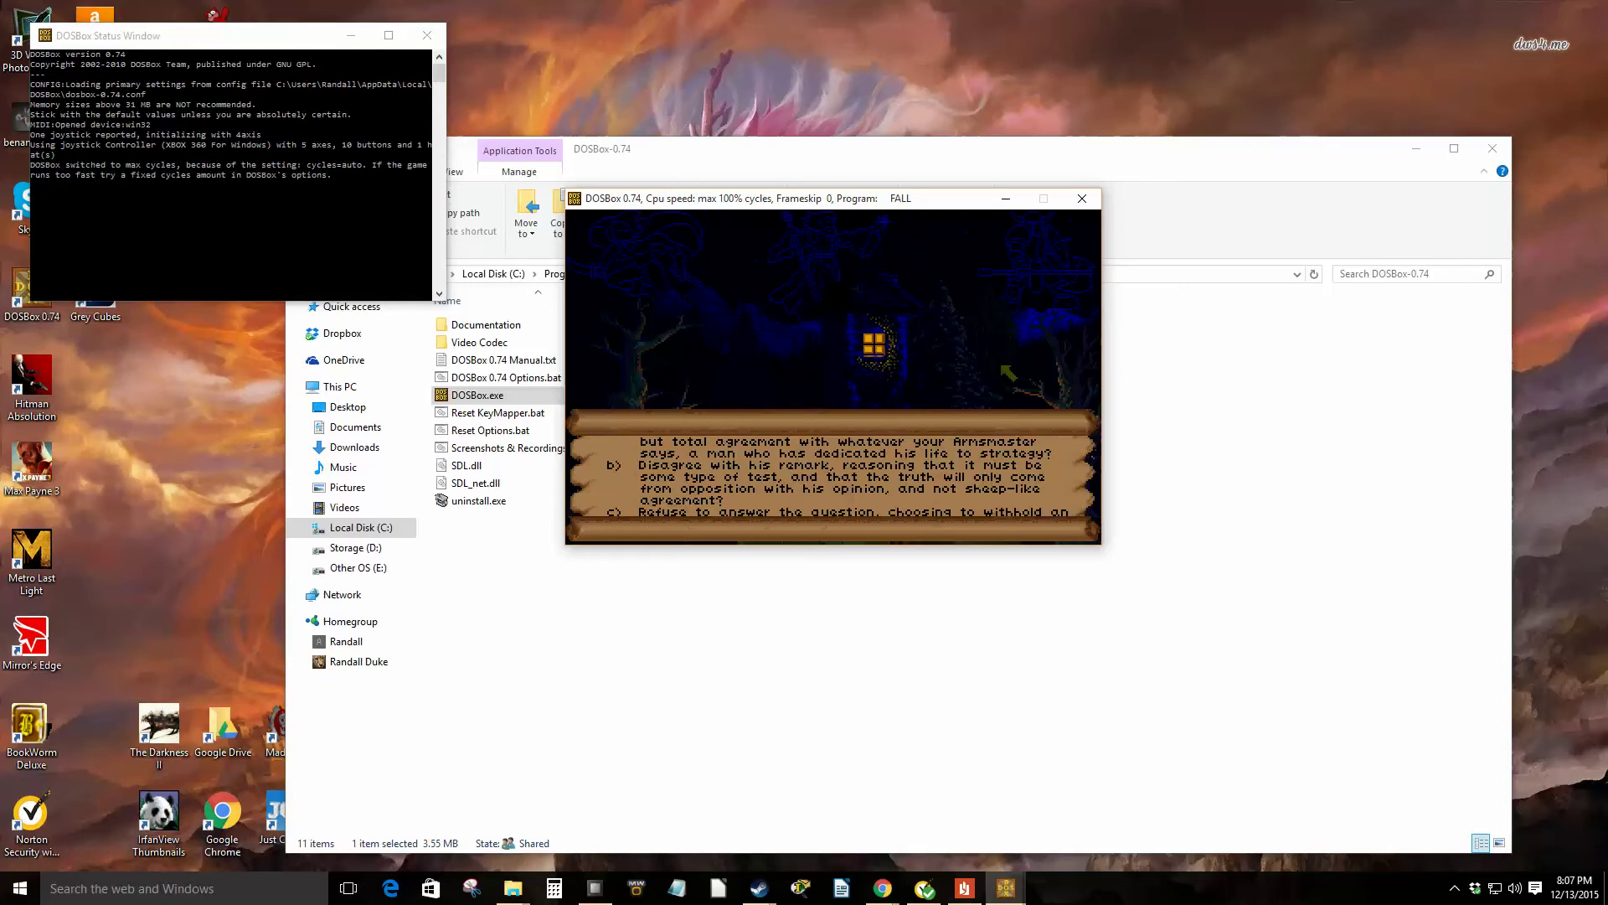
key("Down")
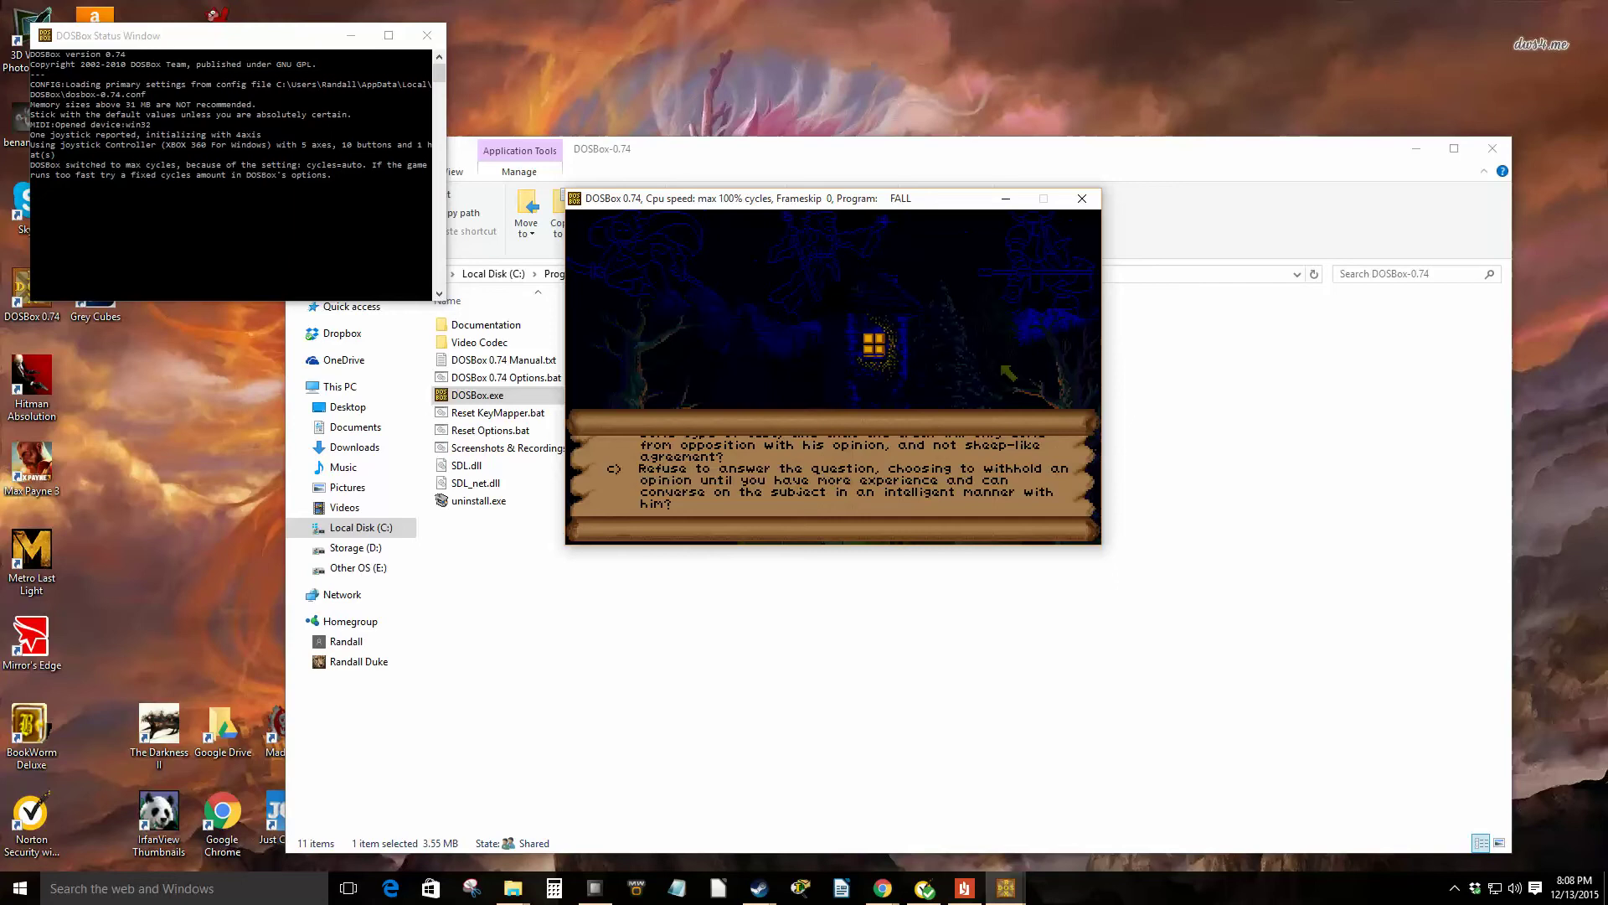
key("Up")
key("Down")
key("Up")
key("Up")
key("Down")
key("c")
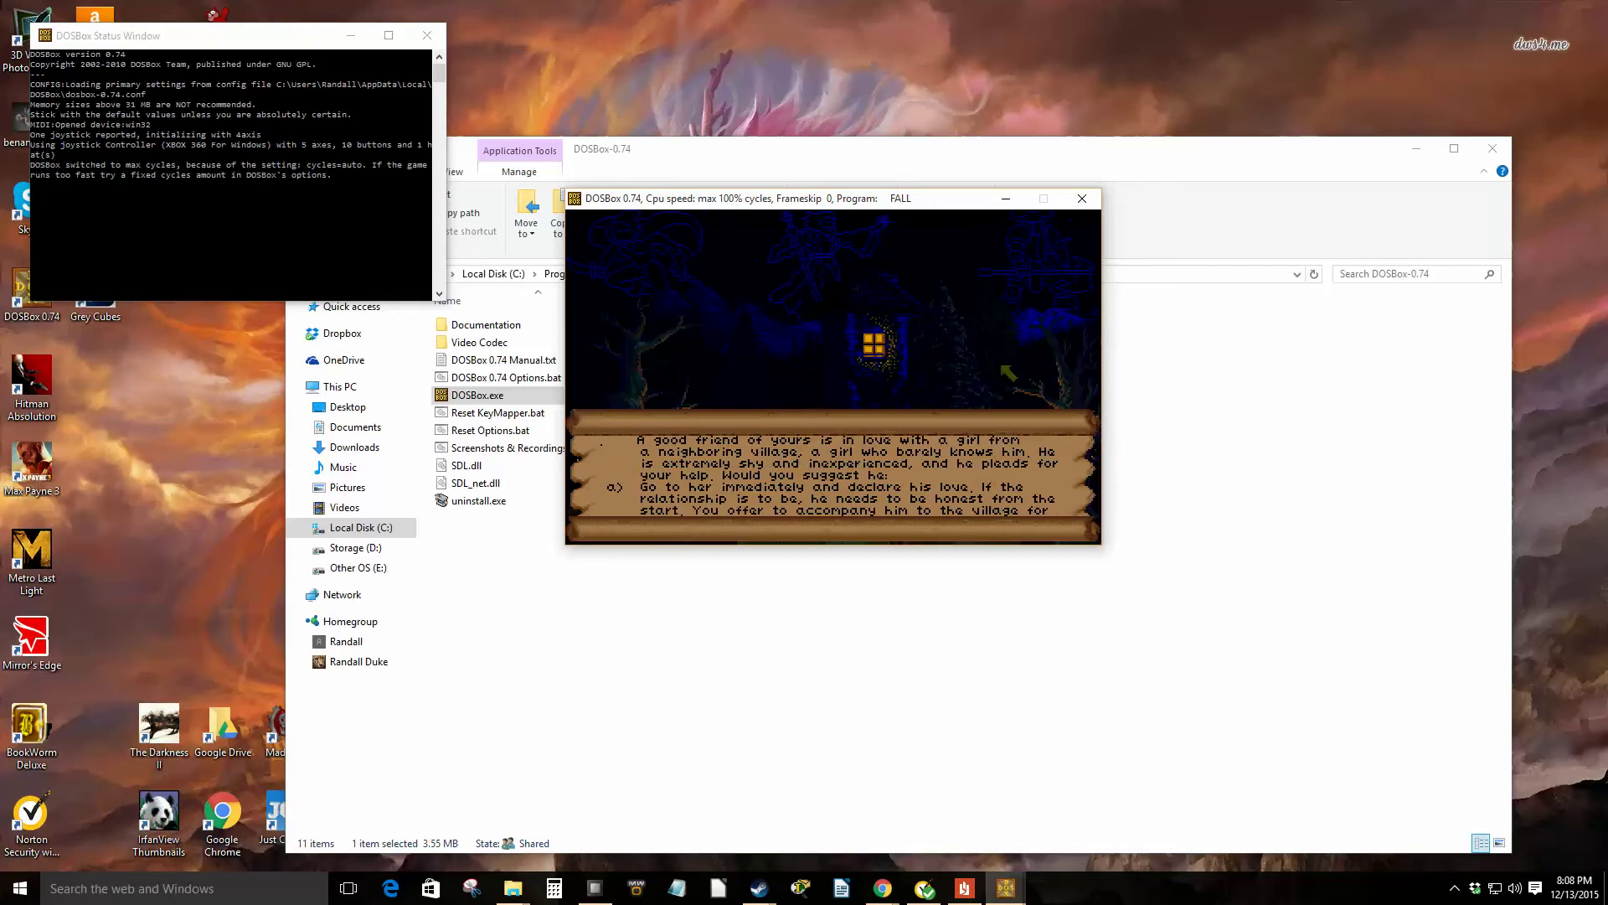
Step: Read the friend-in-love options and answer with b
key("Down")
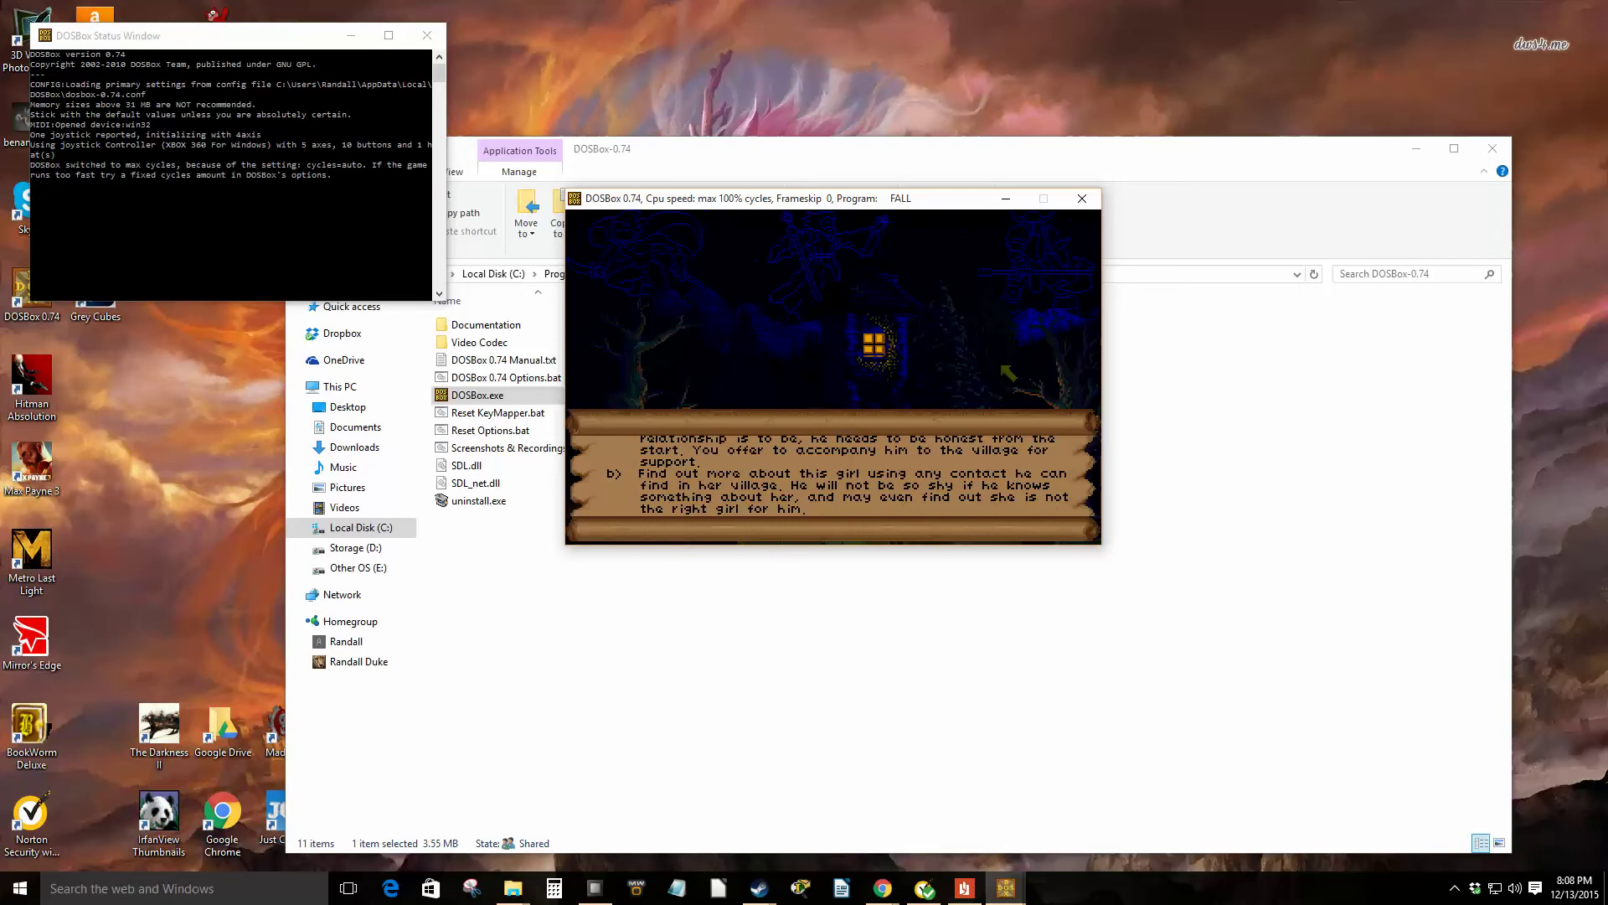
key("Down")
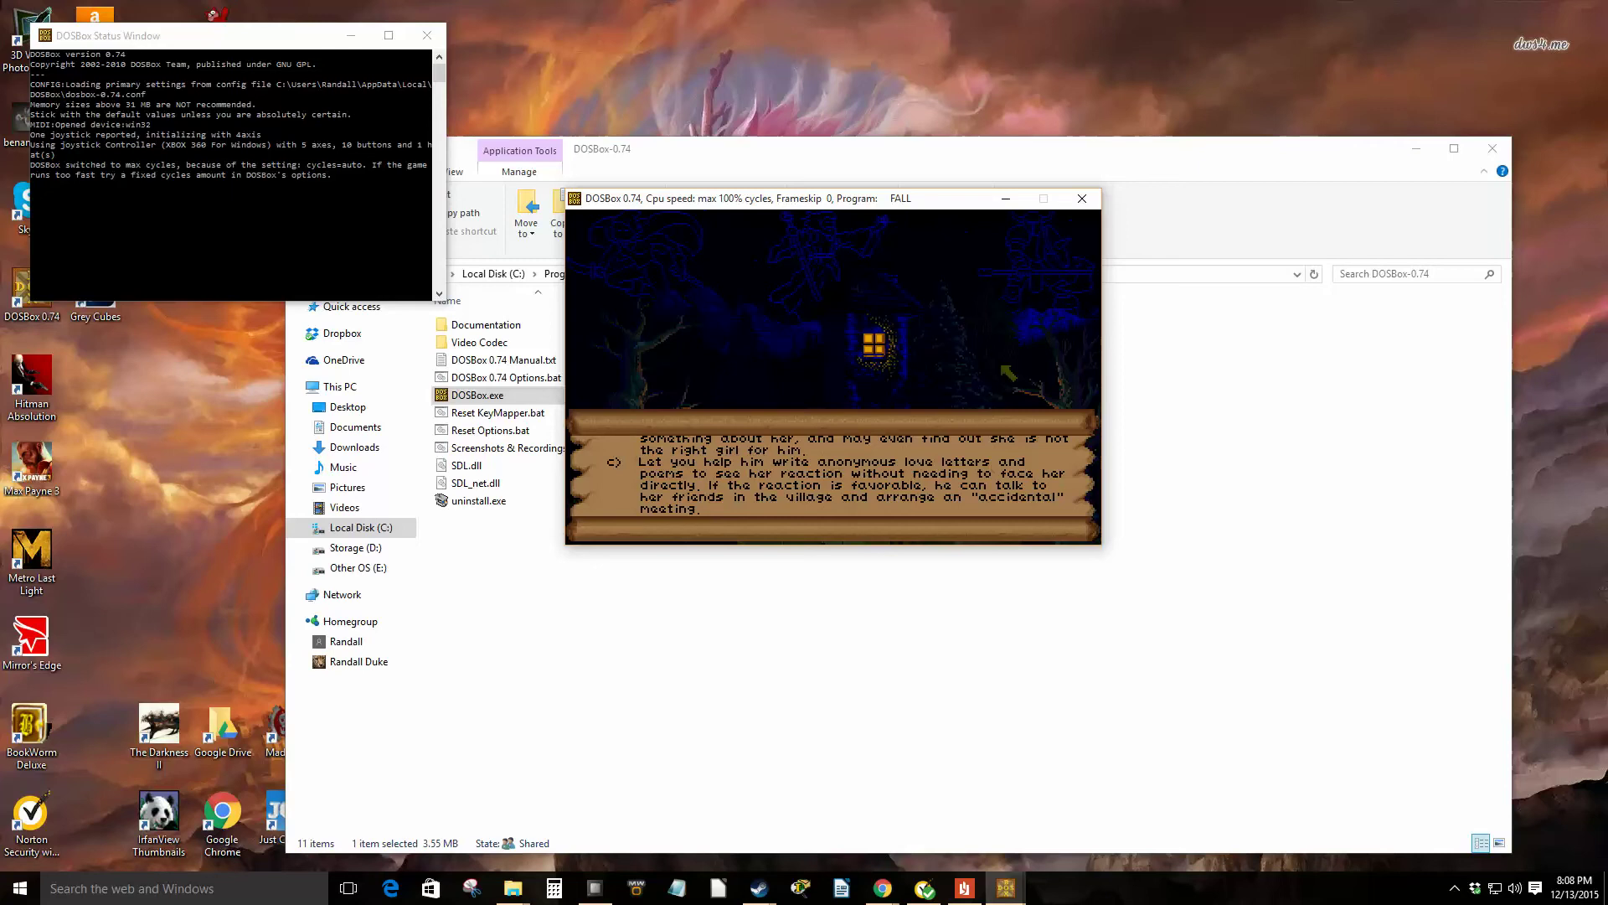
key("Up")
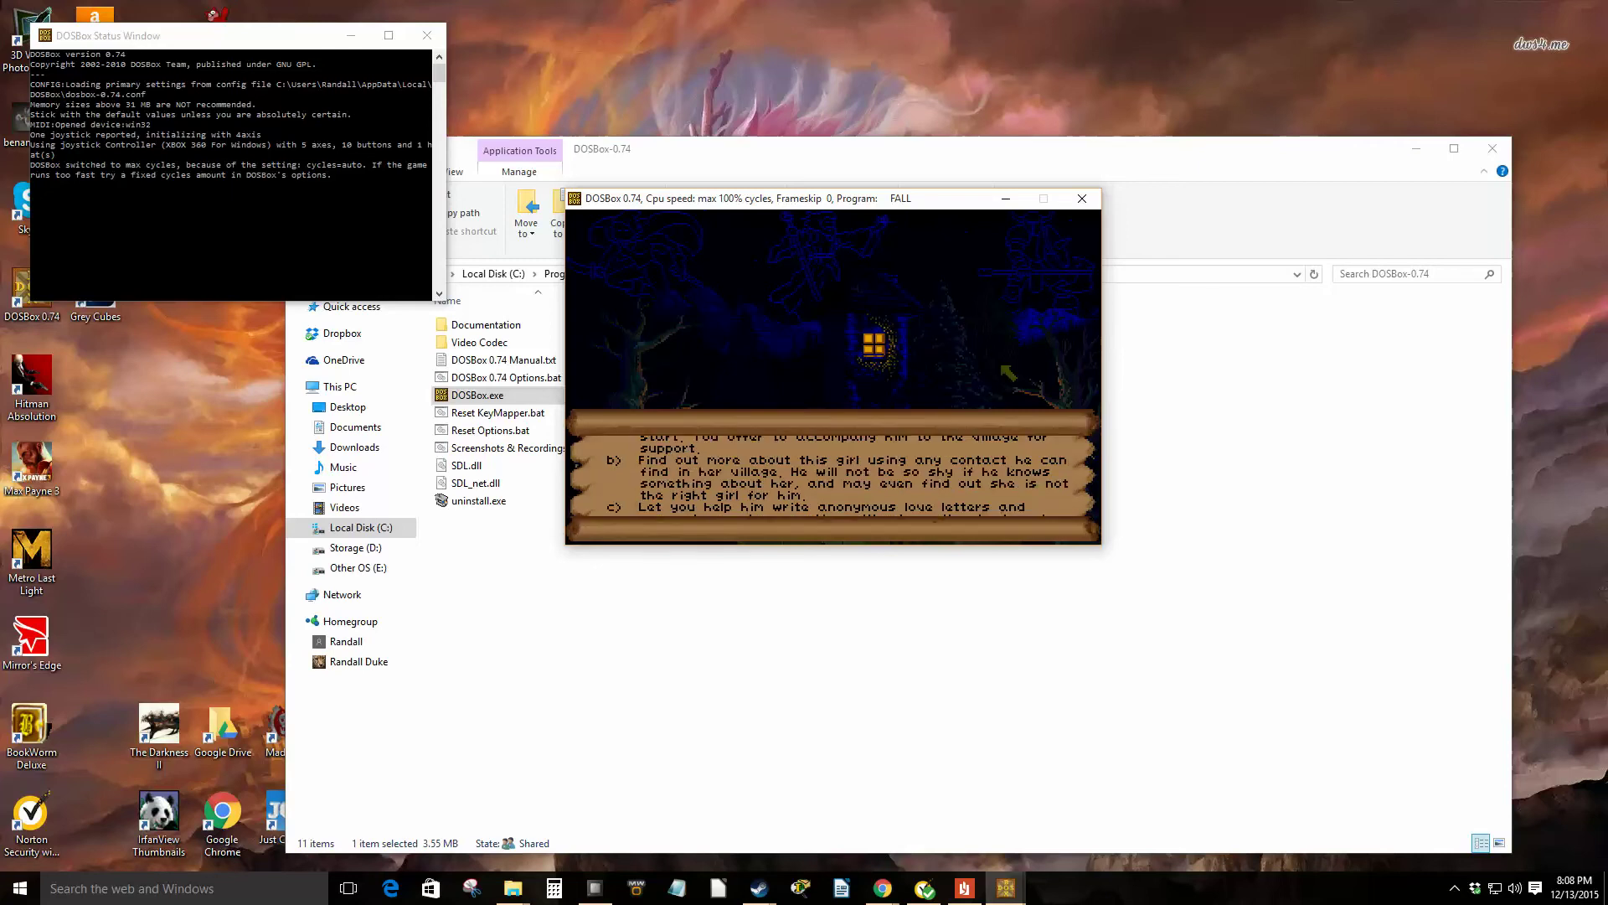
key("b")
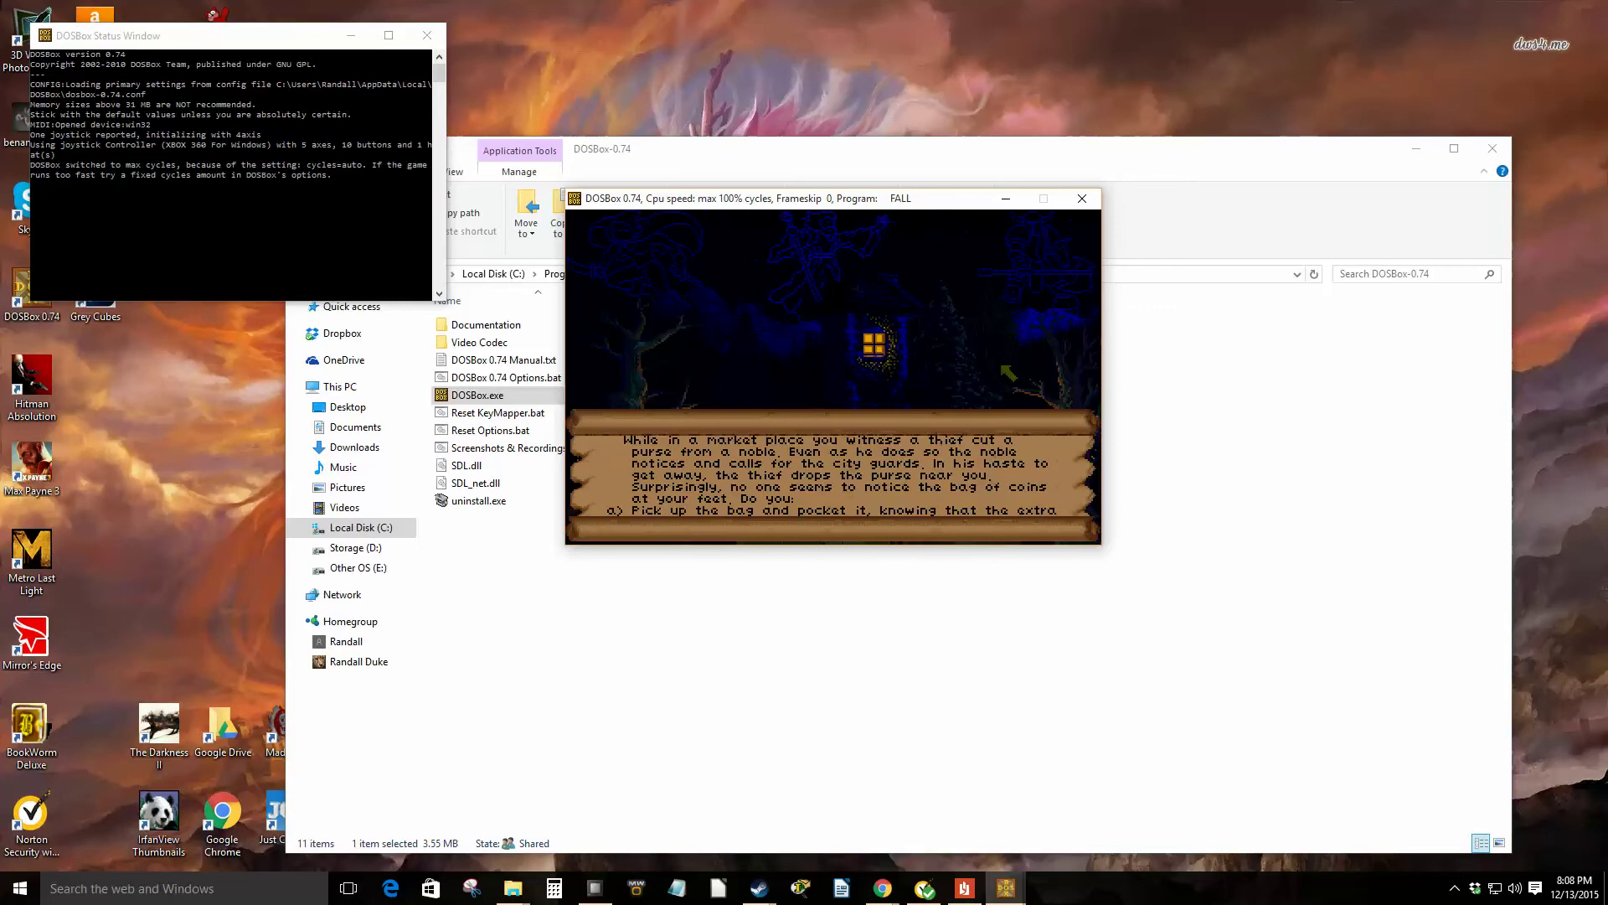
Step: Reread the dropped-purse story and its options, then answer with b
key("Down")
key("Up")
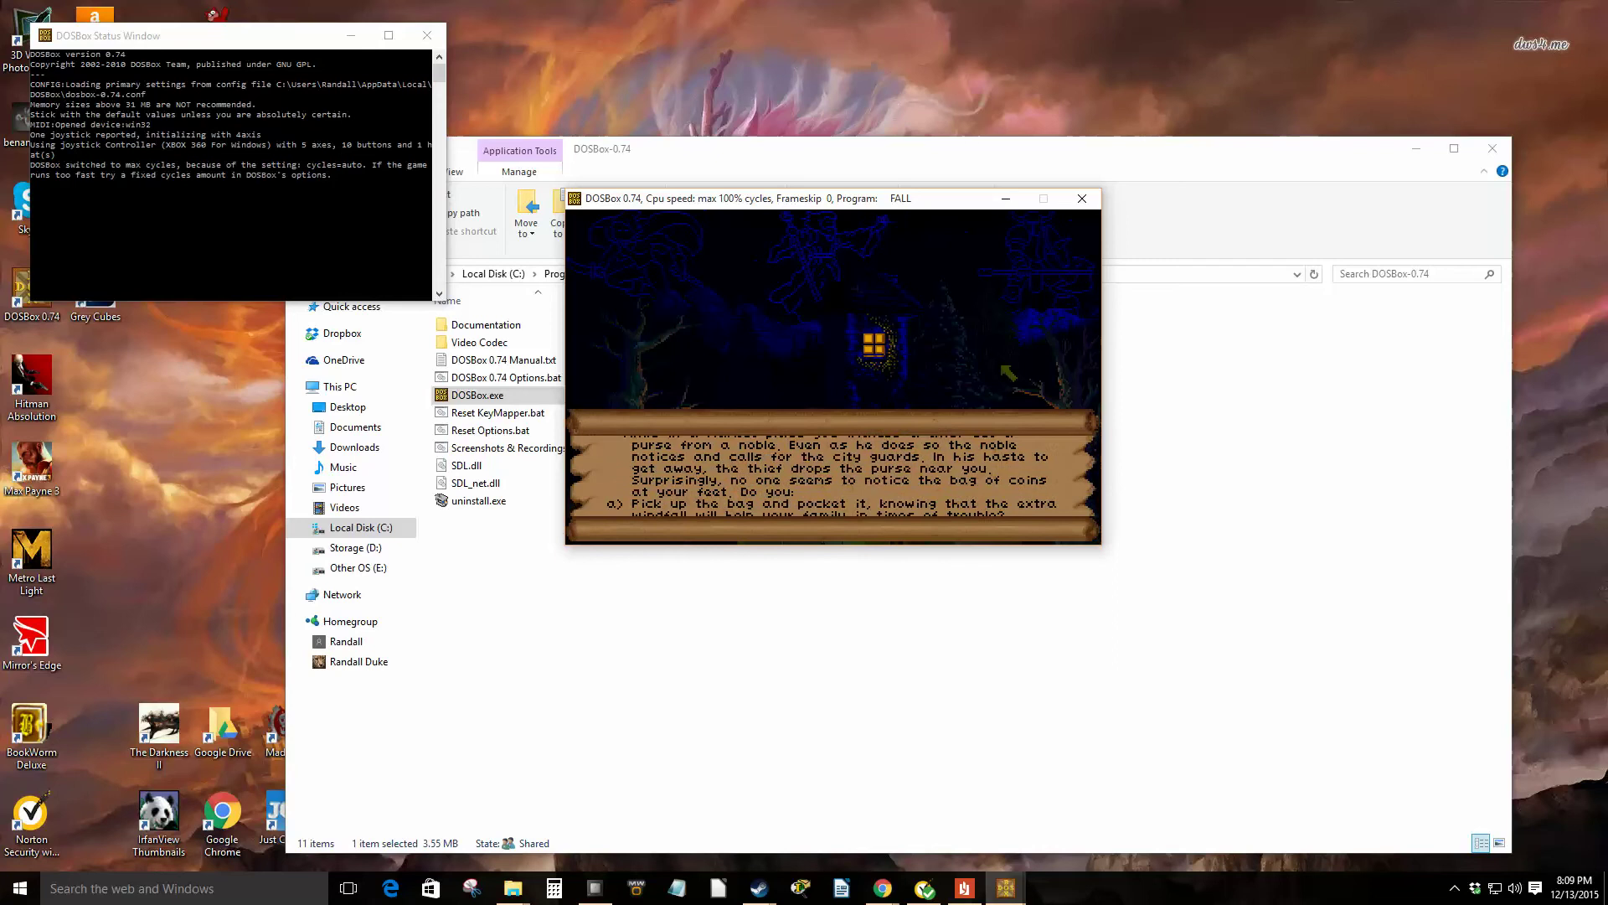
key("Down")
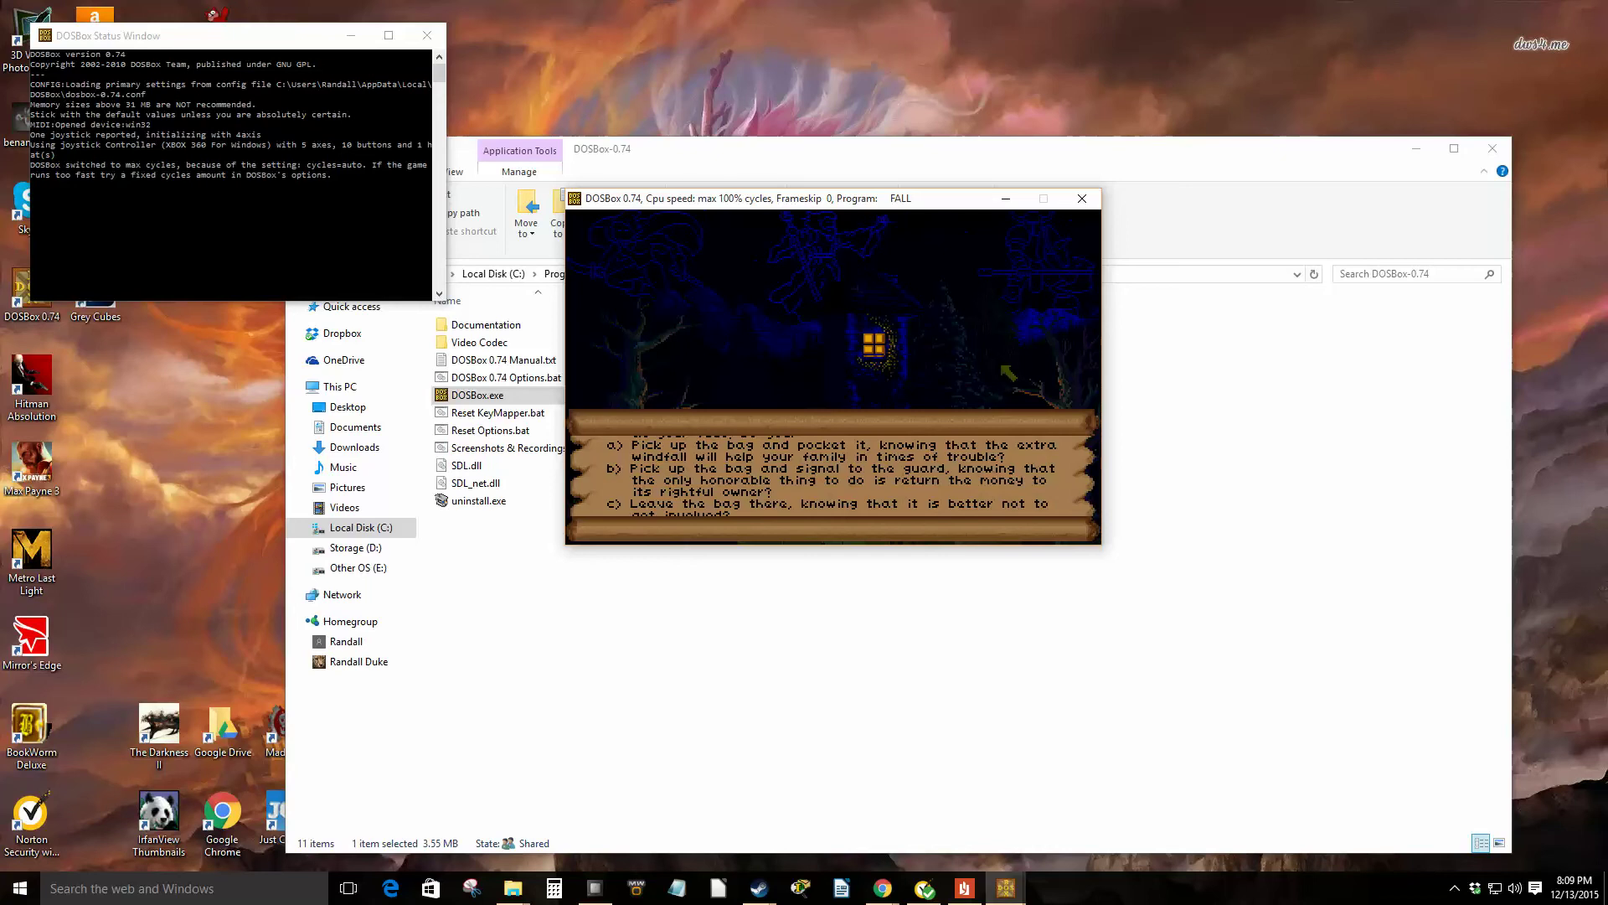
key("Page_Up")
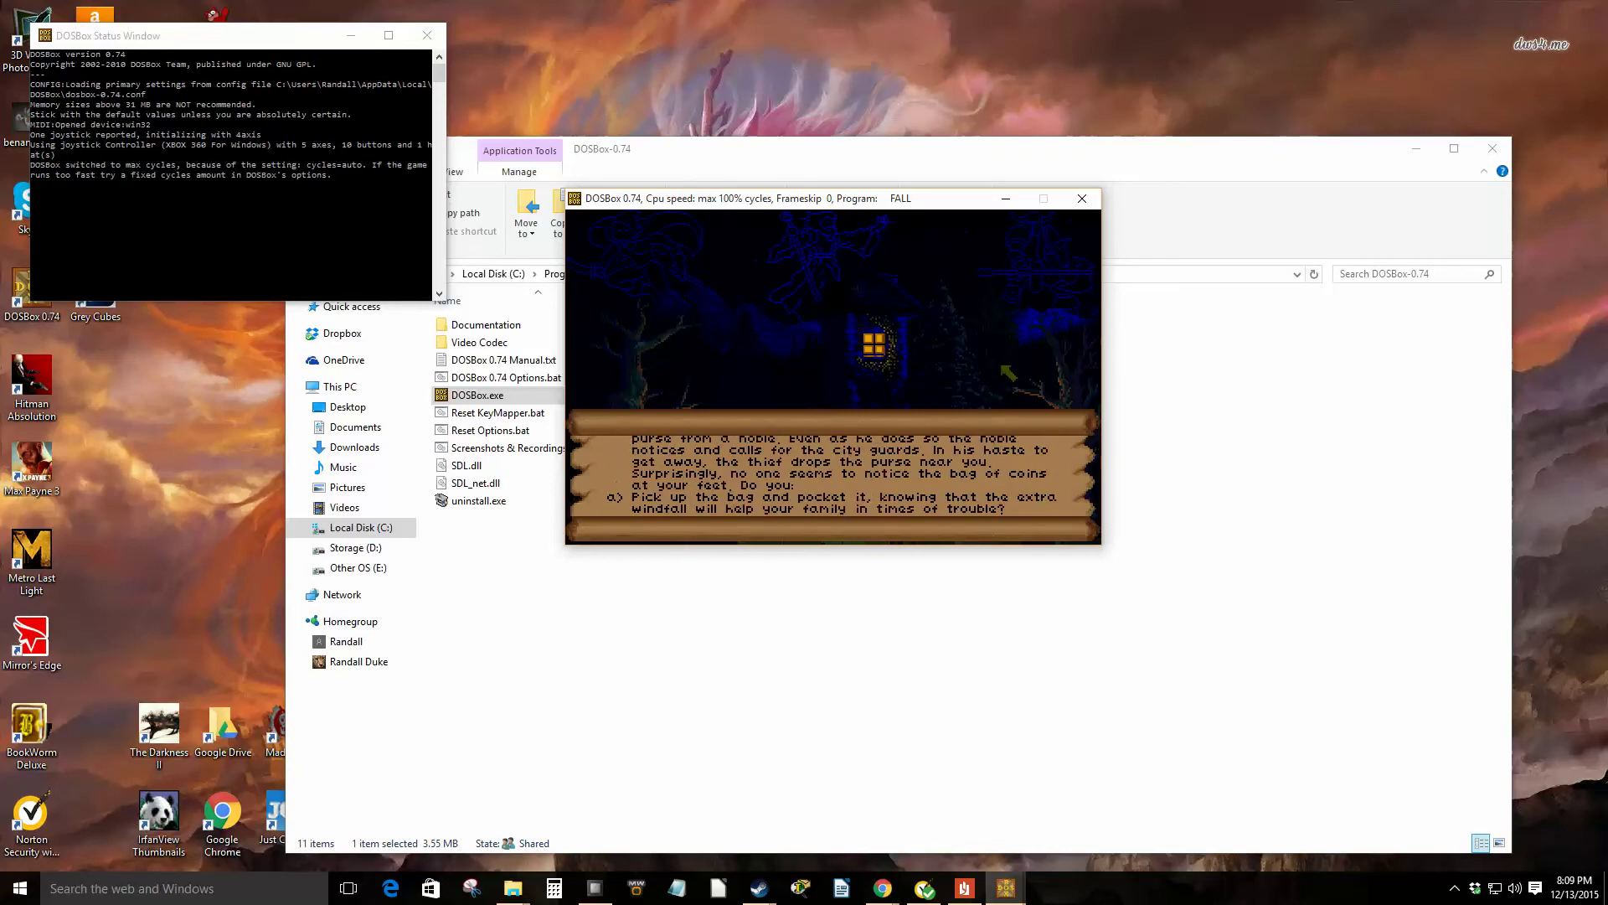
key("Page_Down")
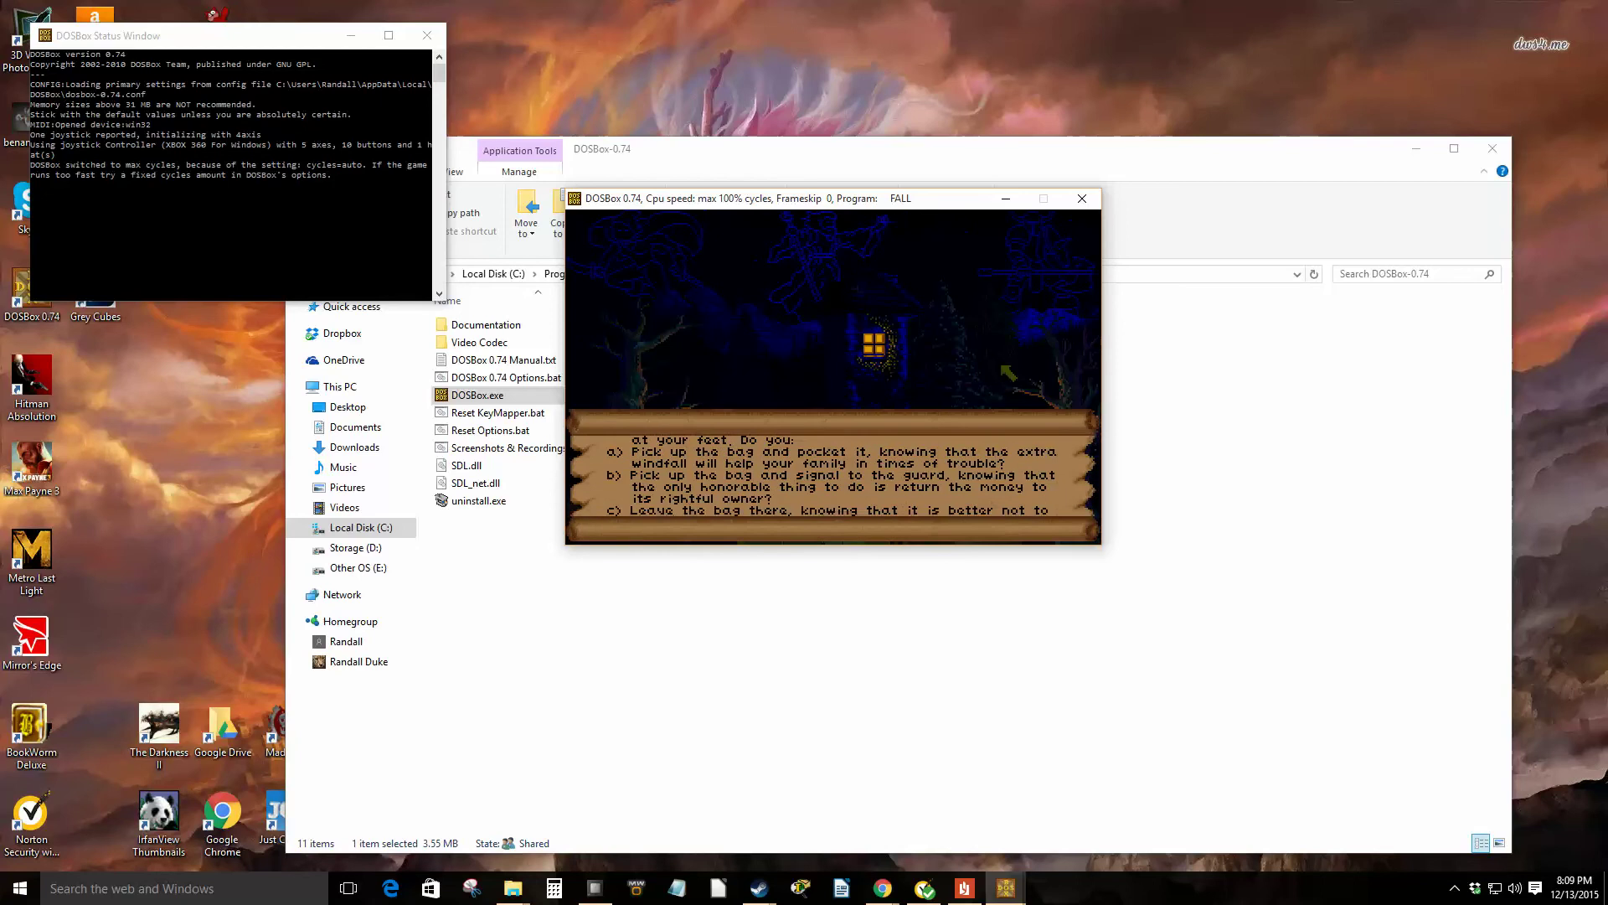
key("b")
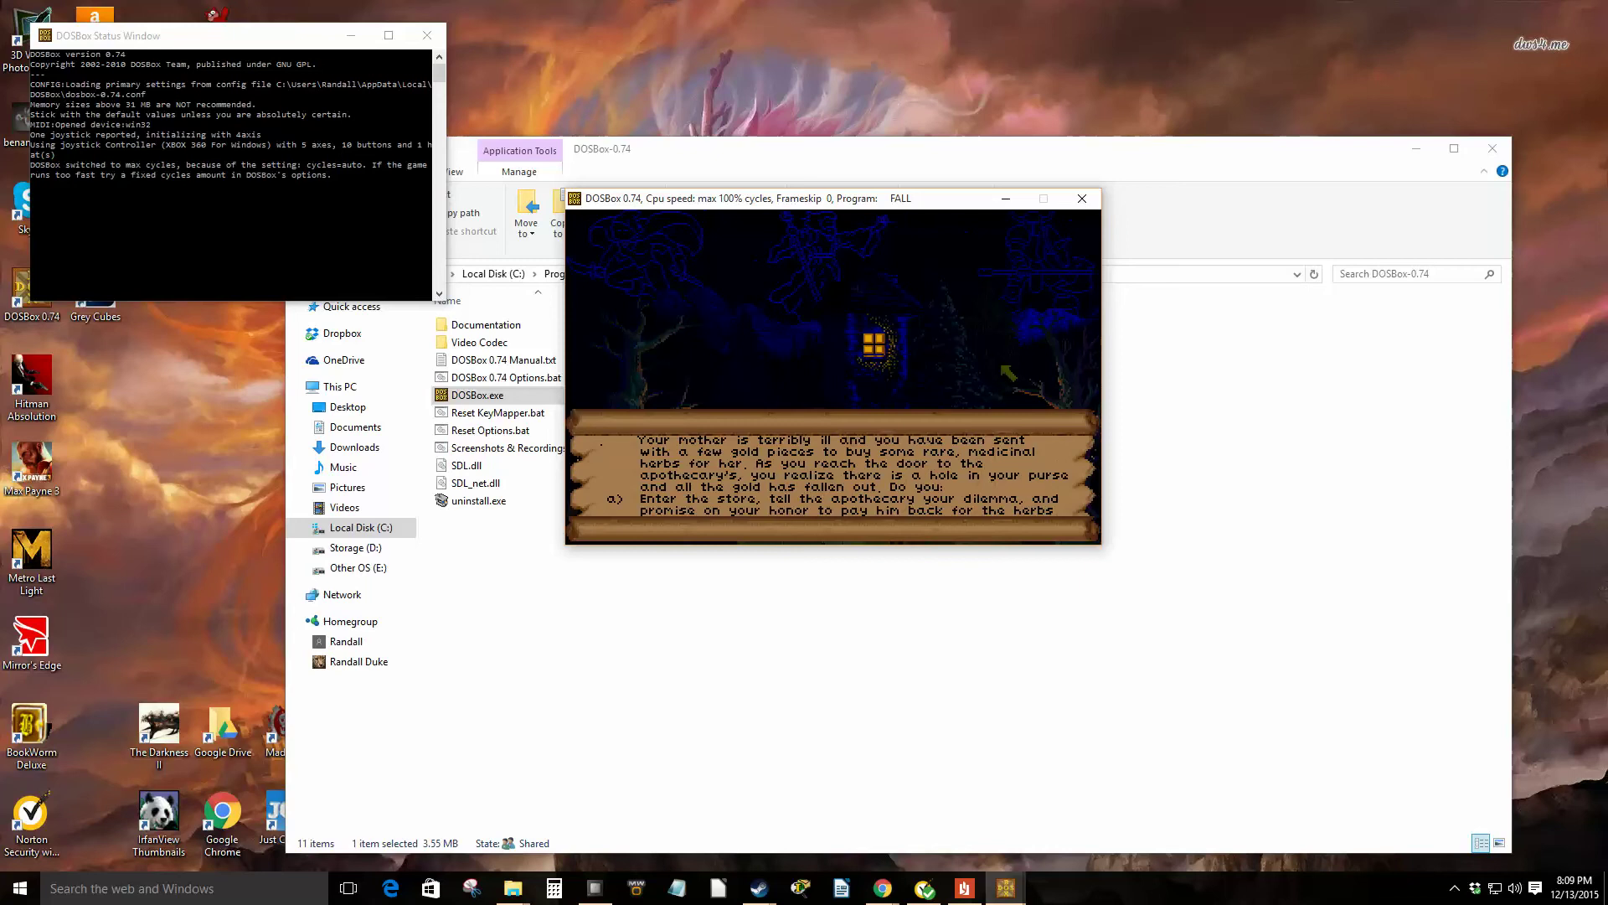
Step: Read the apothecary question's choices and answer with c, bringing up the Nightblade proposal
key("Down")
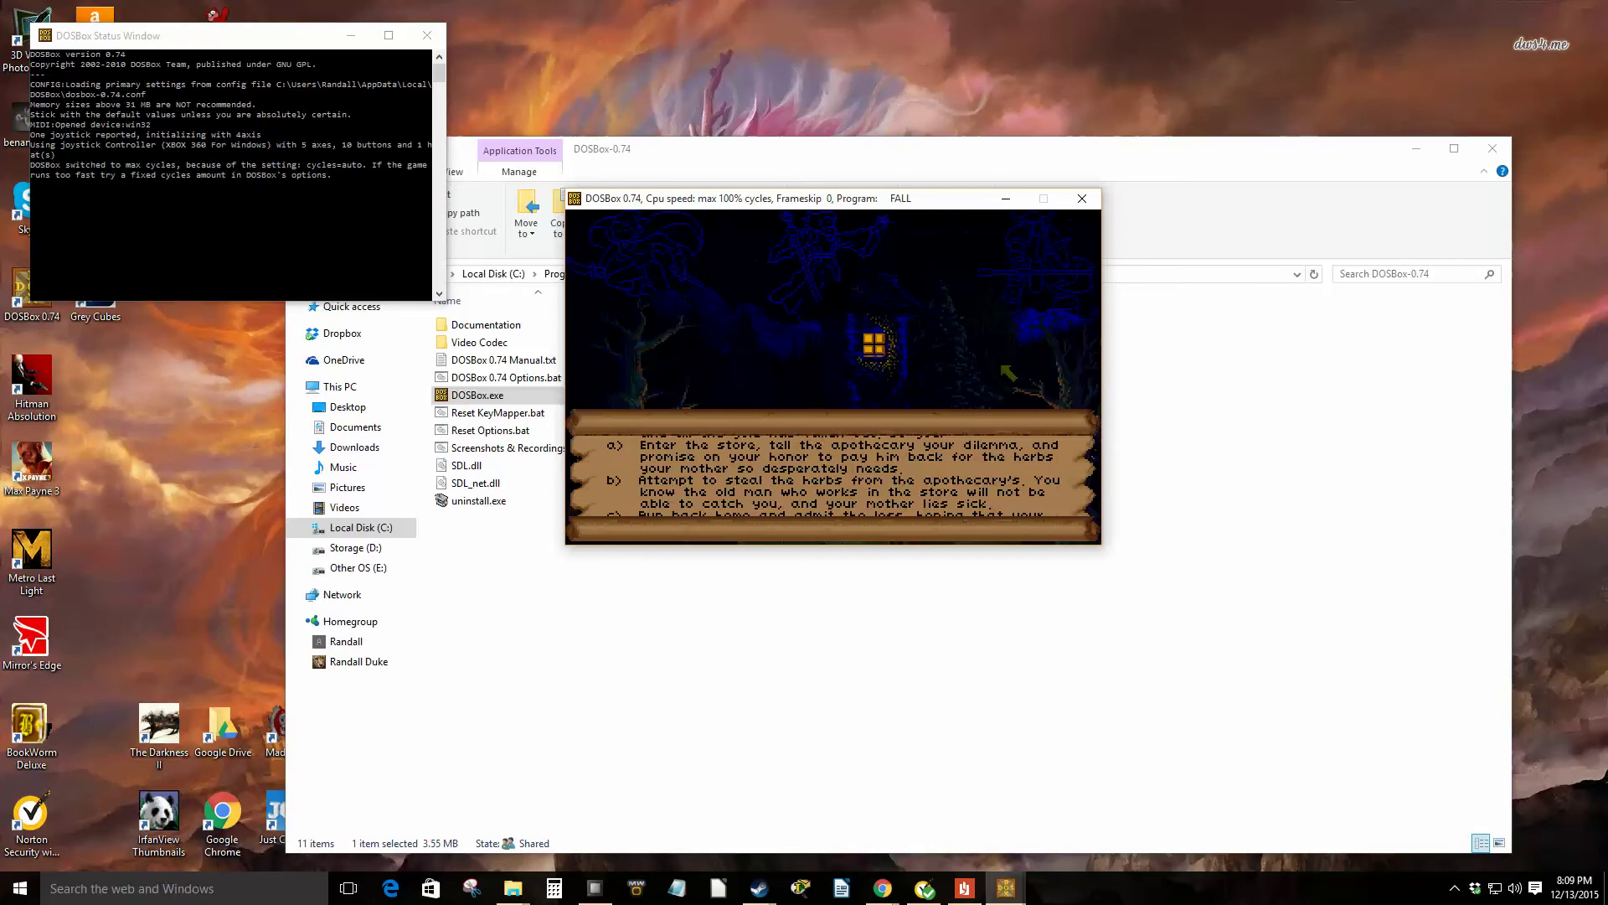
key("Down")
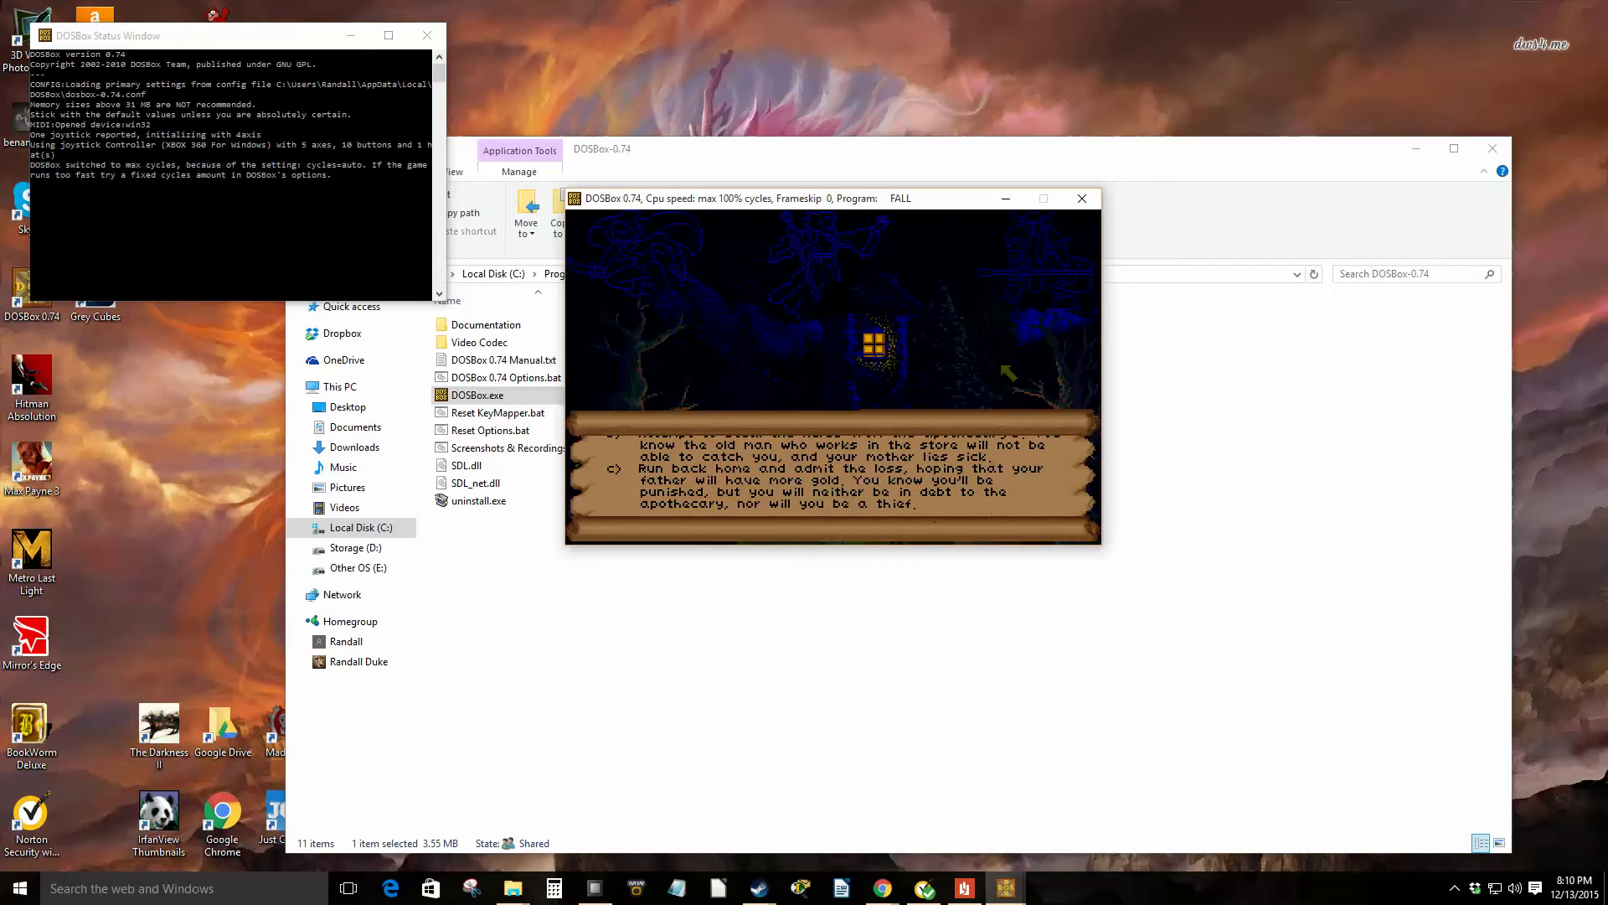
key("c")
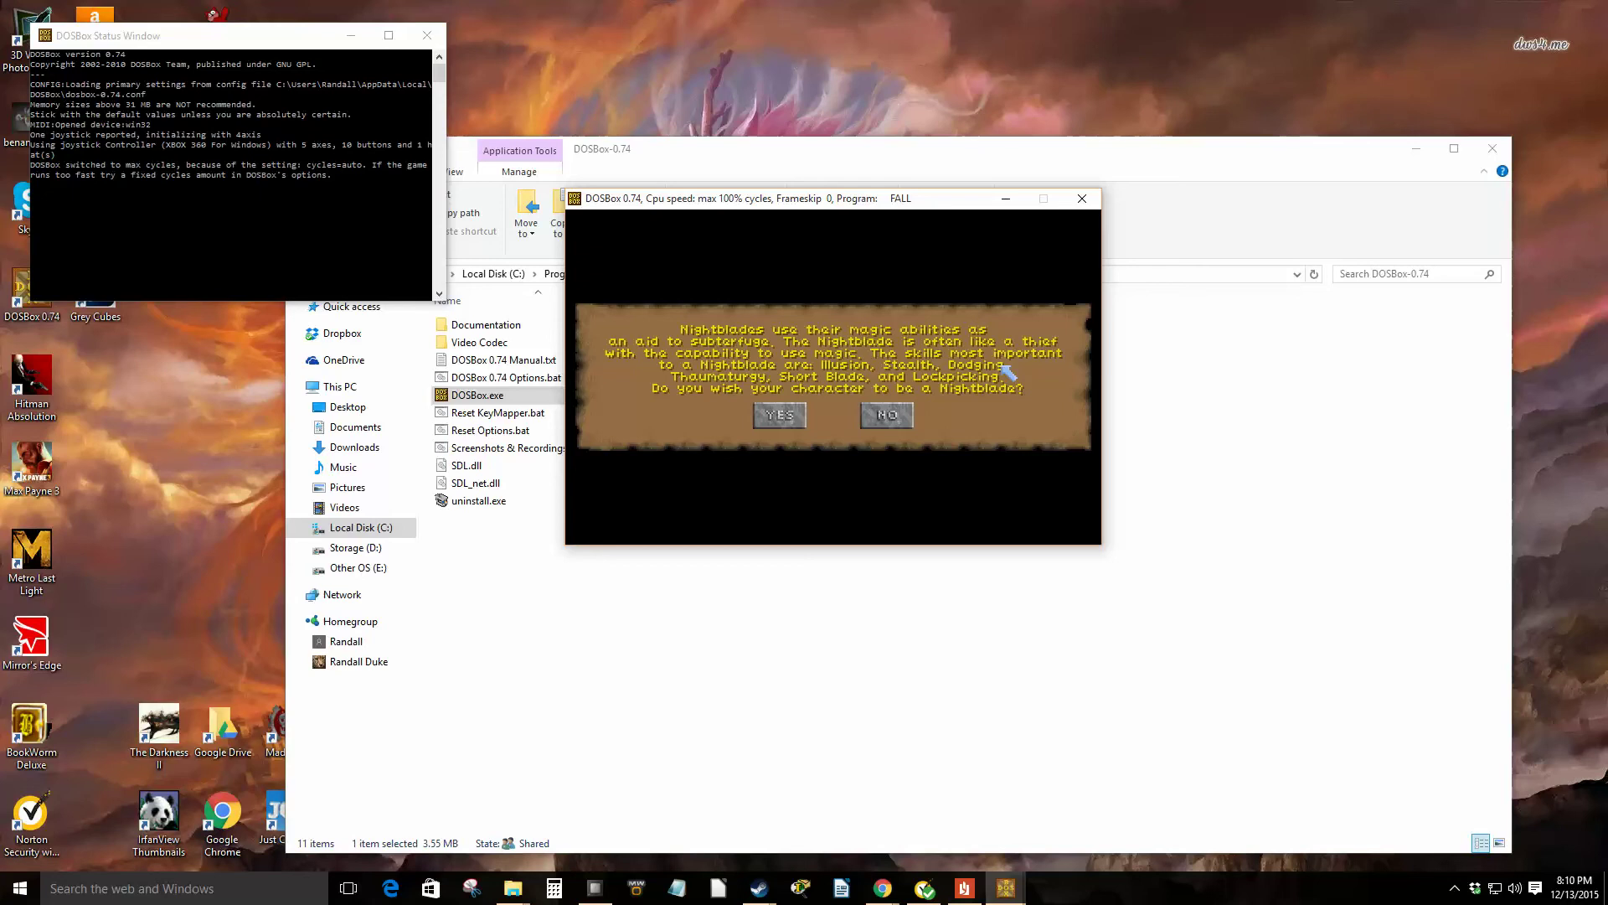
Step: Accept Nightblade, generate the background with Fast start, and close the reputation summary
left_click(785, 414)
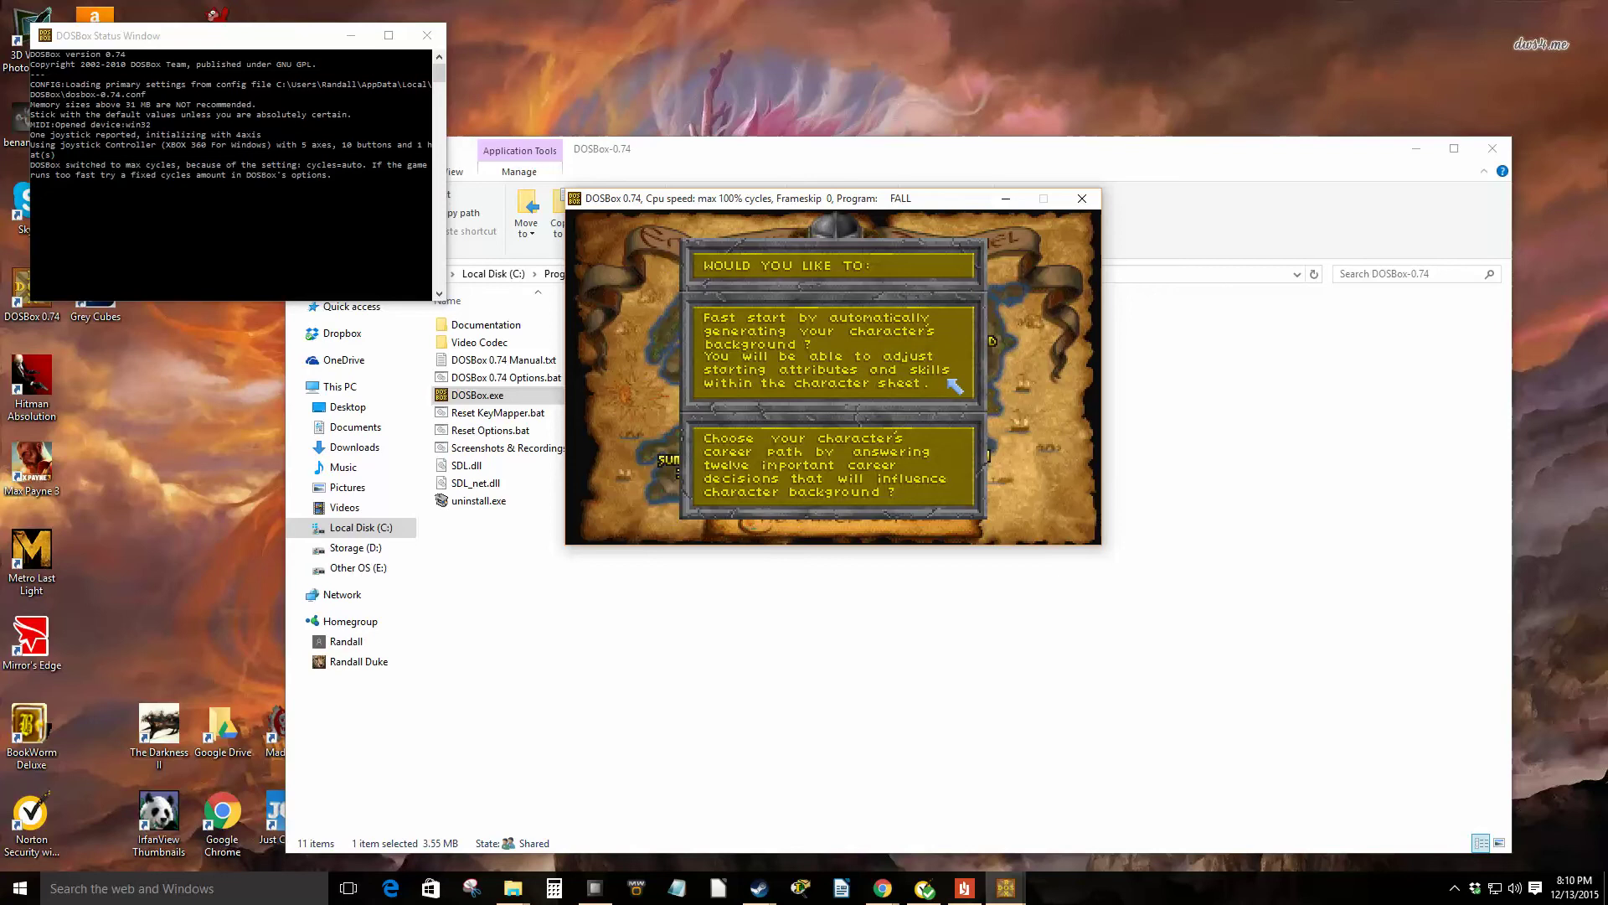
left_click(852, 362)
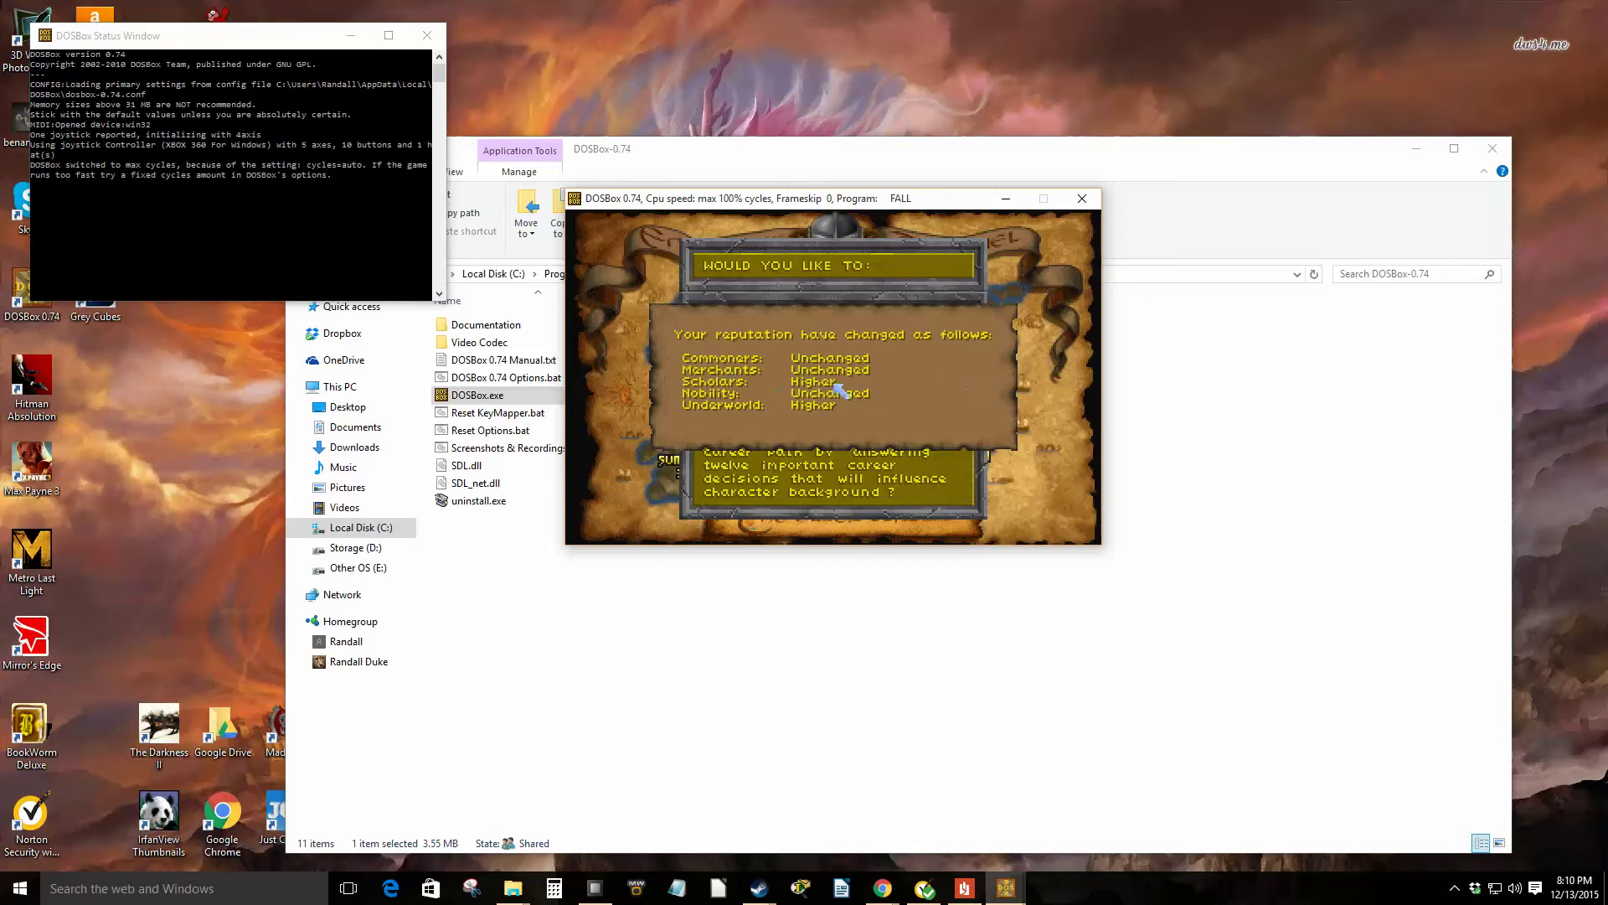
left_click(863, 401)
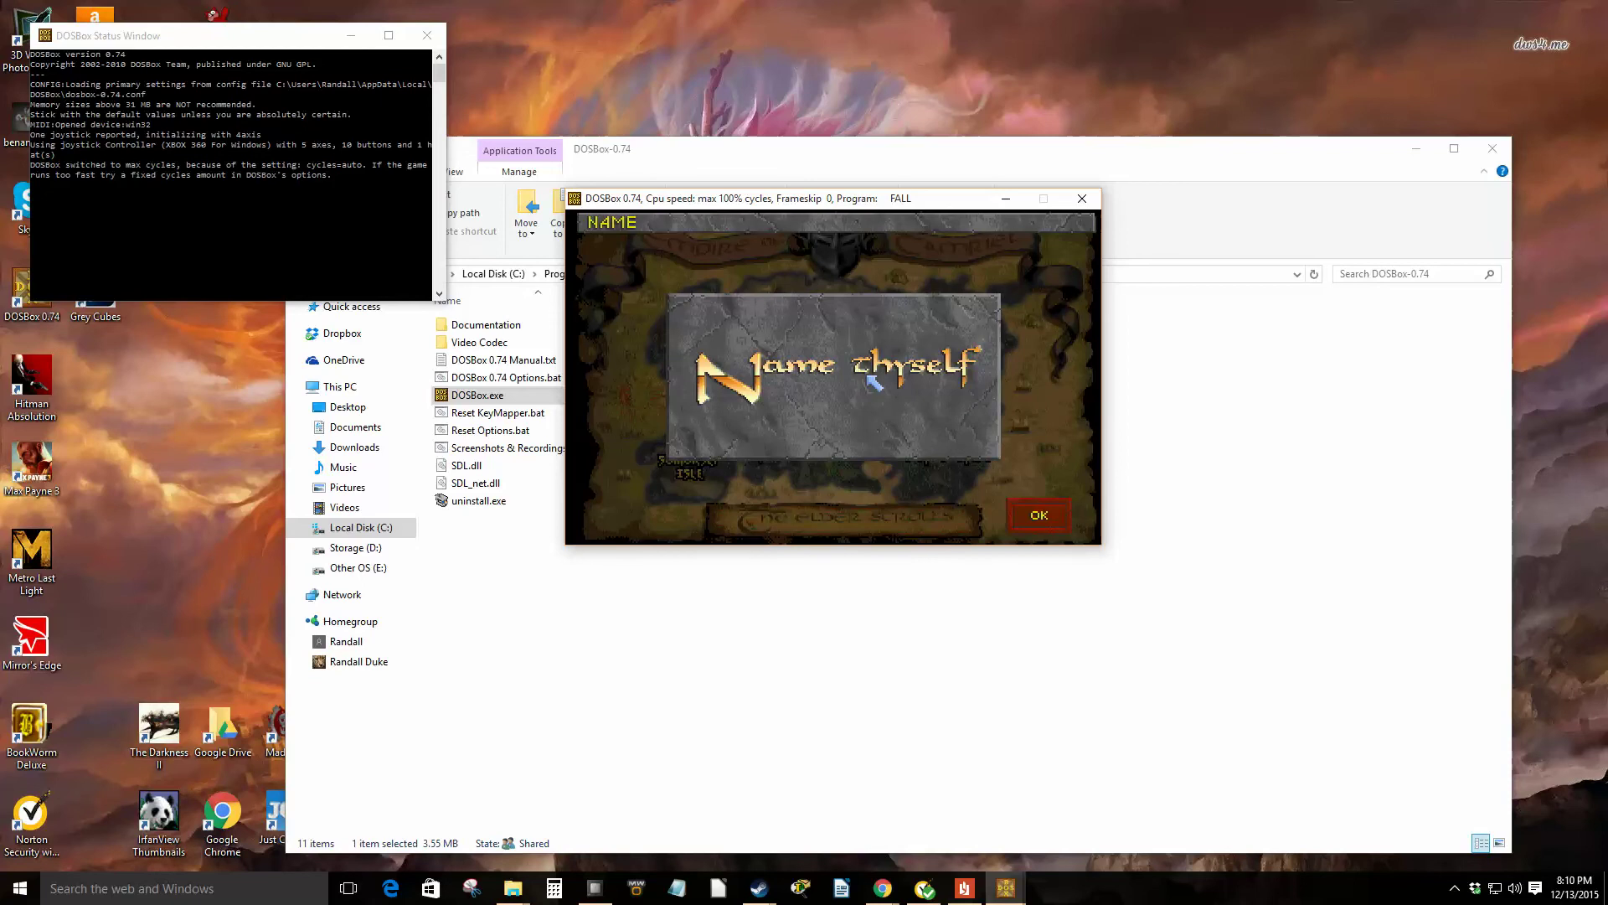
Step: Enter the character's name, confirm it, and keep the offered face
type("Randall")
left_click(1038, 514)
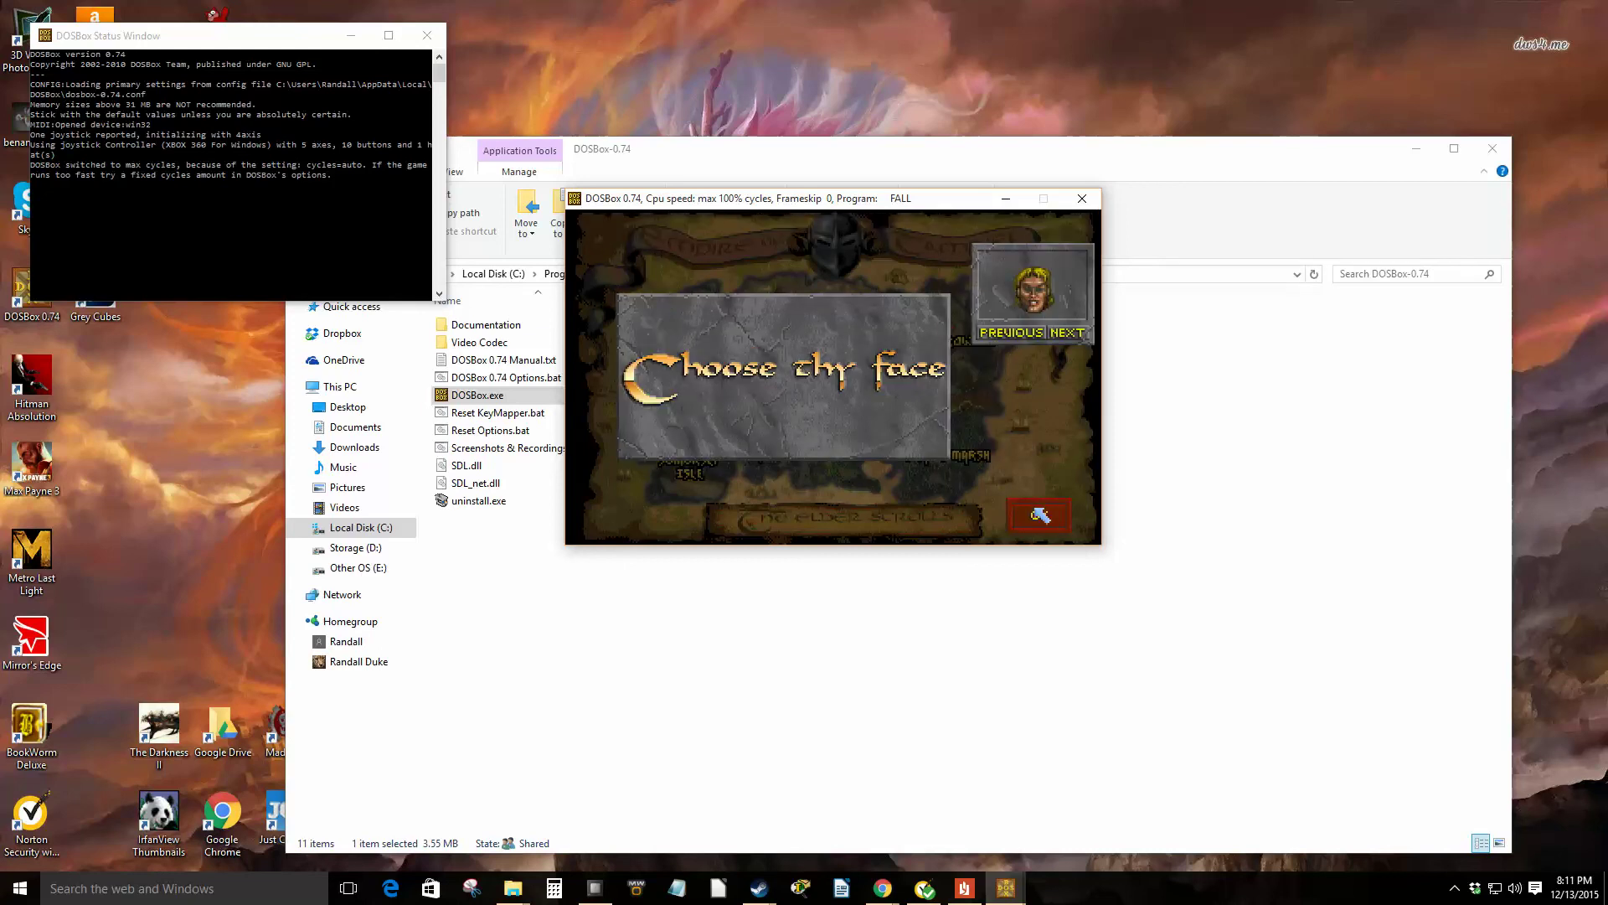
left_click(1047, 521)
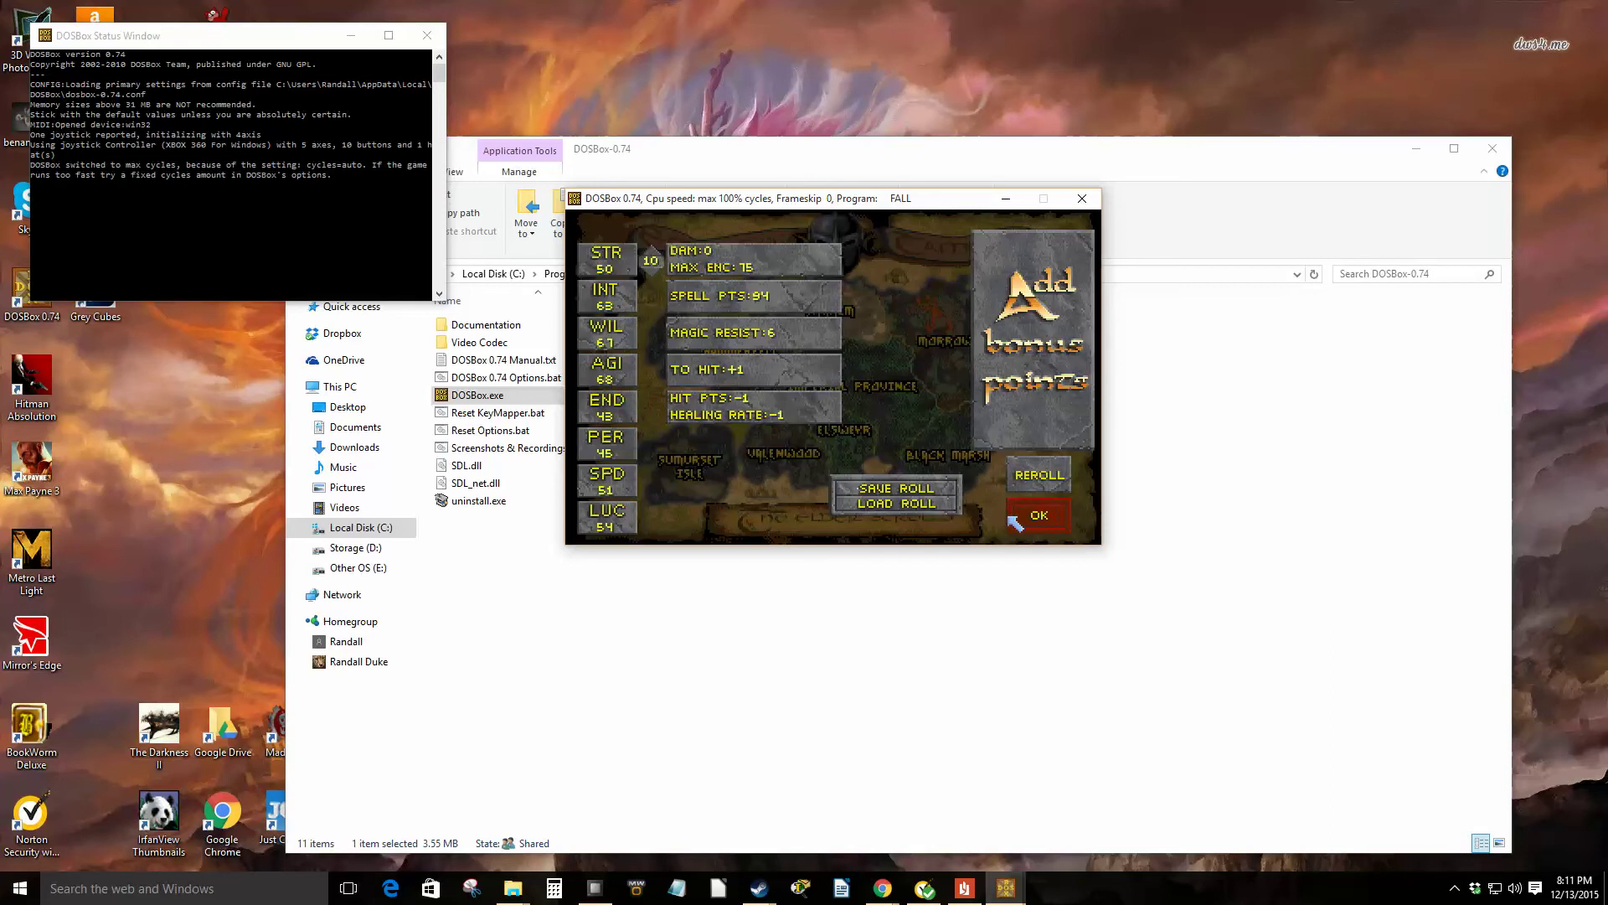
Step: Spend the bonus attribute points on SPD (56) and PER (50), then accept the attributes
left_click(1036, 516)
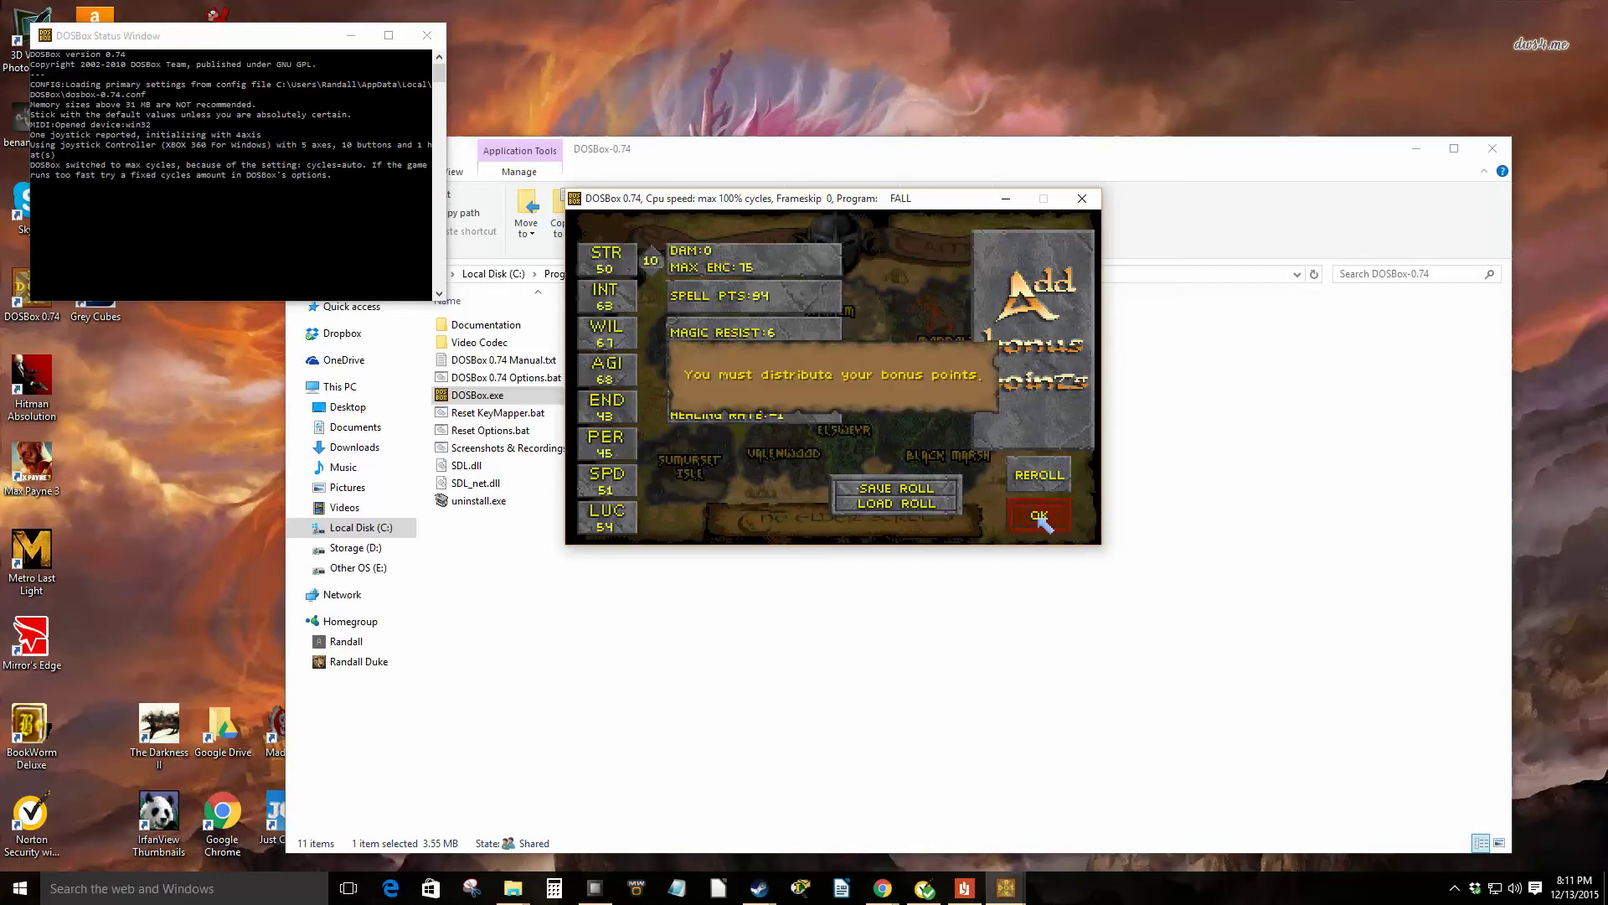
left_click(920, 410)
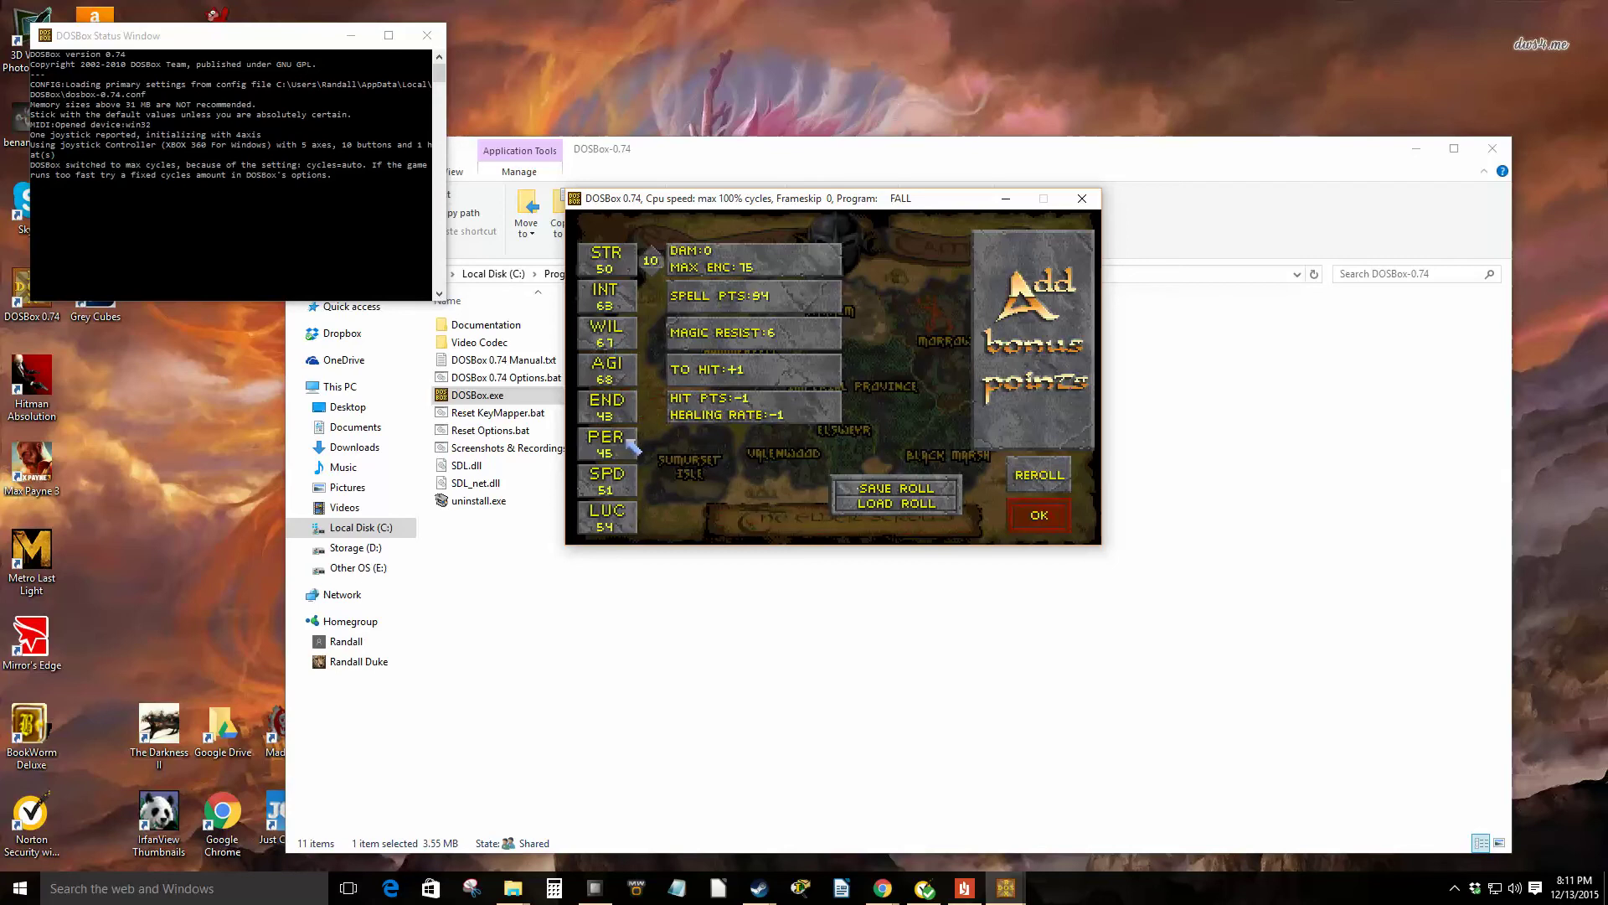
left_click(617, 479)
left_click(655, 444)
left_click(655, 444)
left_click(655, 444)
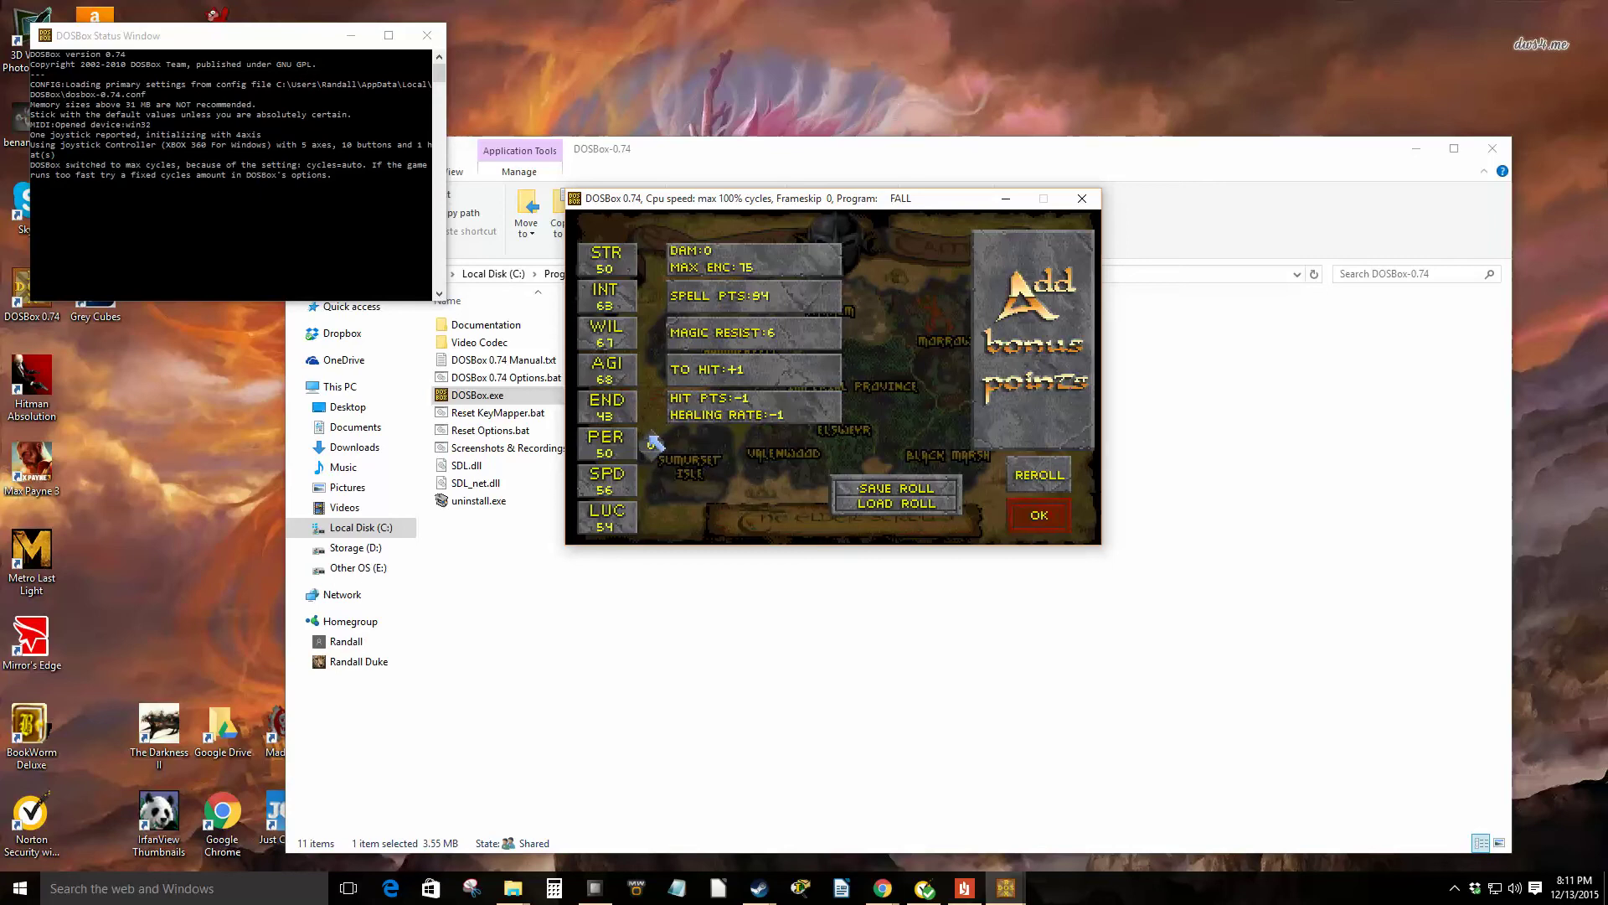
left_click(1040, 517)
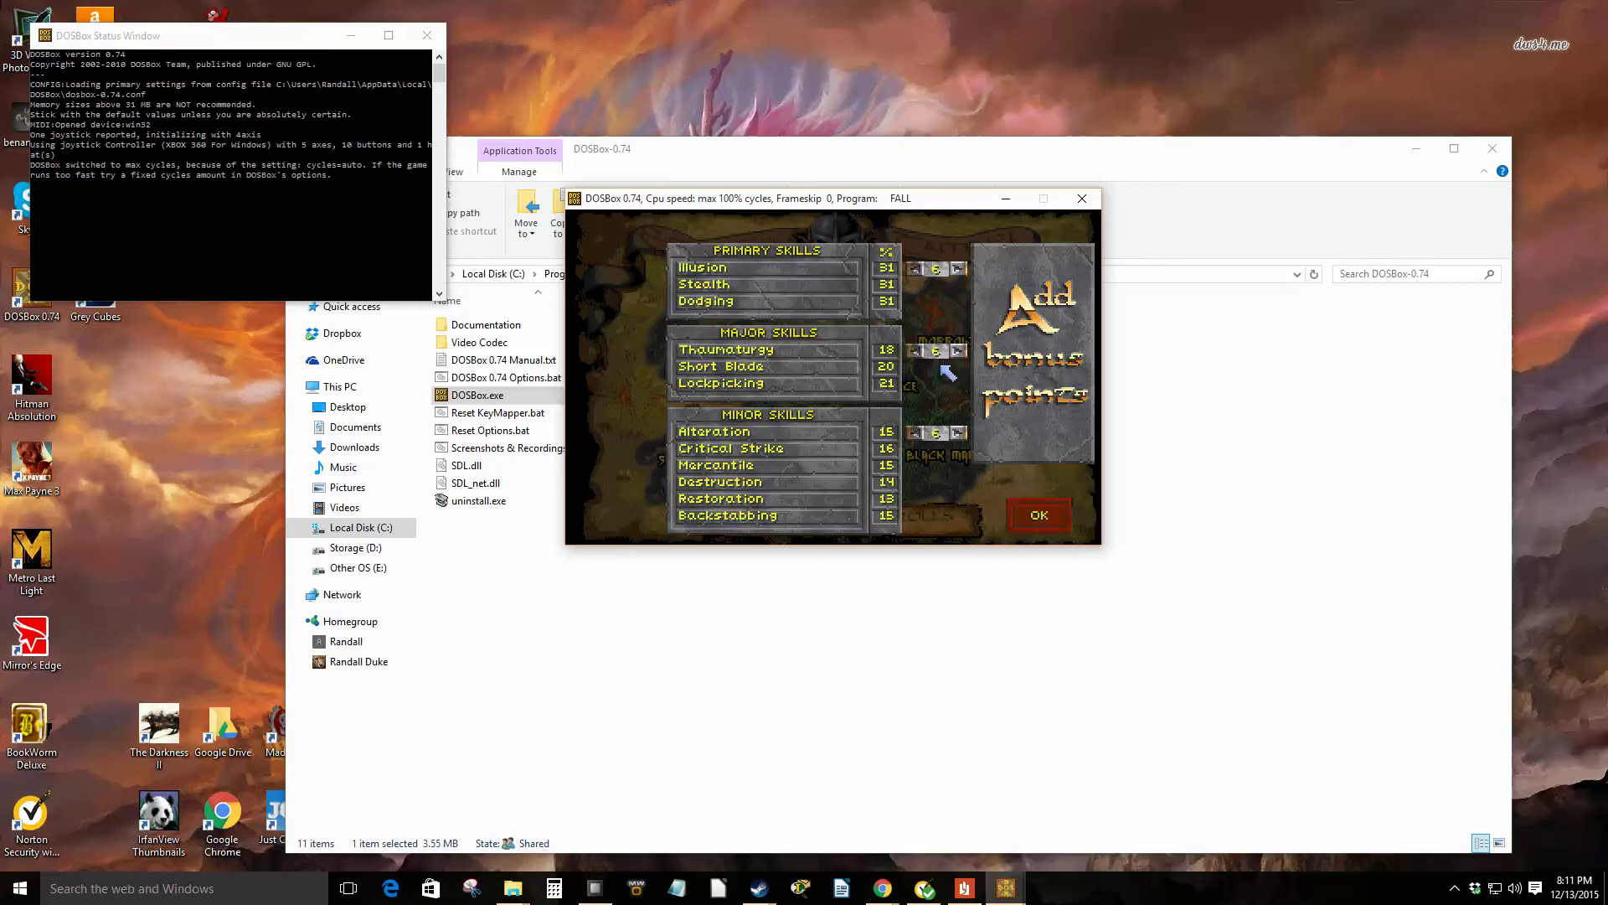
Step: Put the primary skill bonus into Stealth, undoing a stray Illusion increase
double_click(957, 269)
double_click(917, 269)
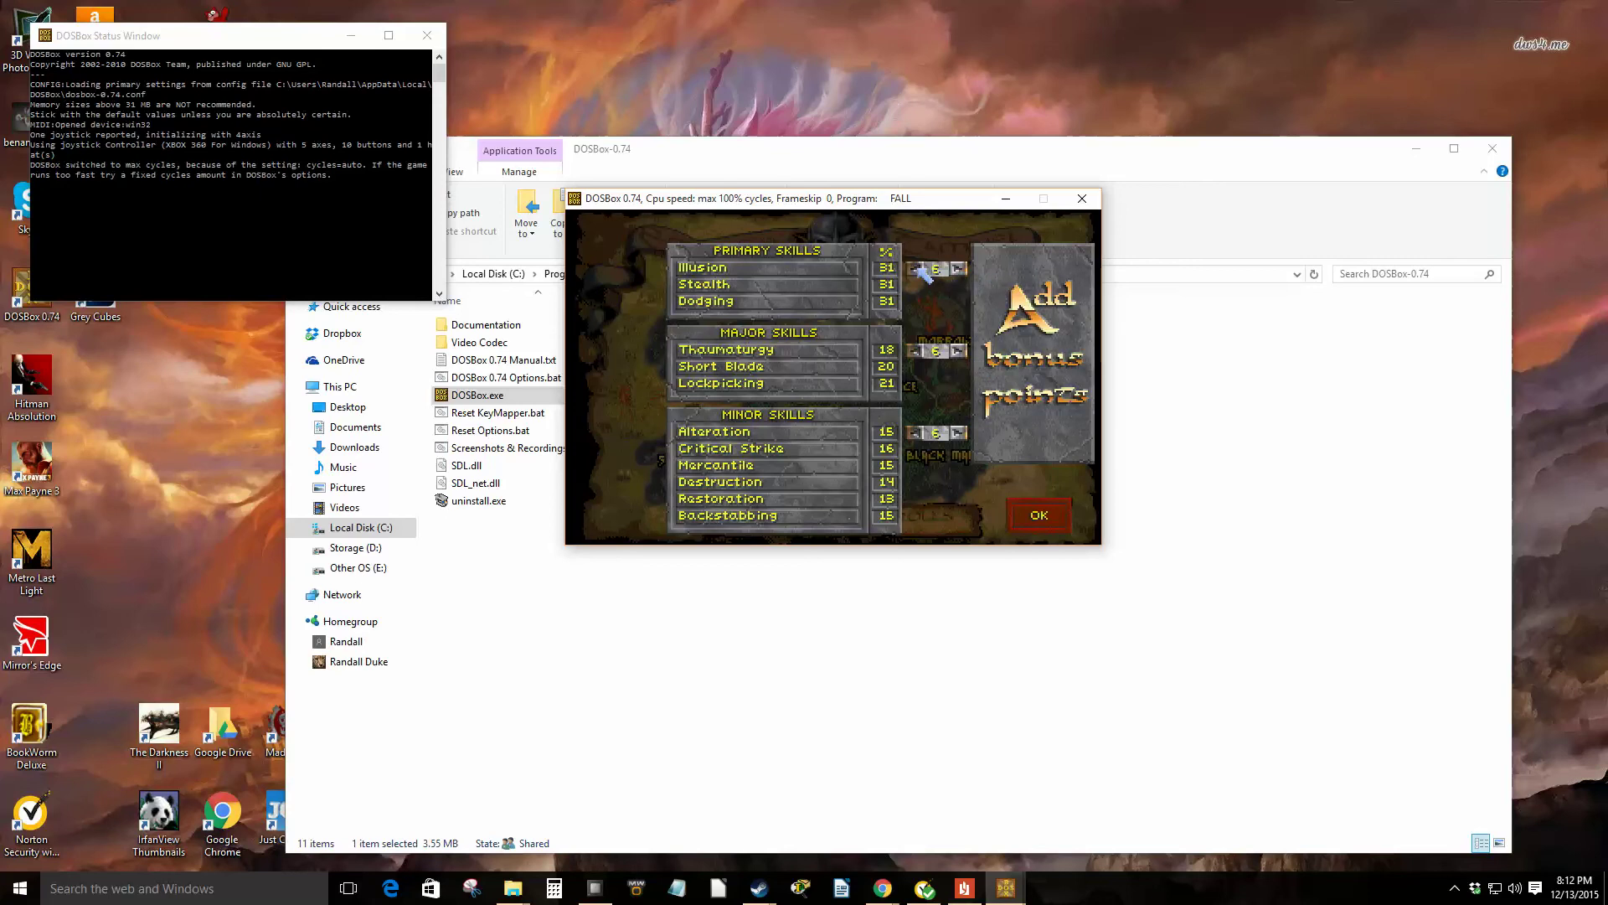
left_click(814, 303)
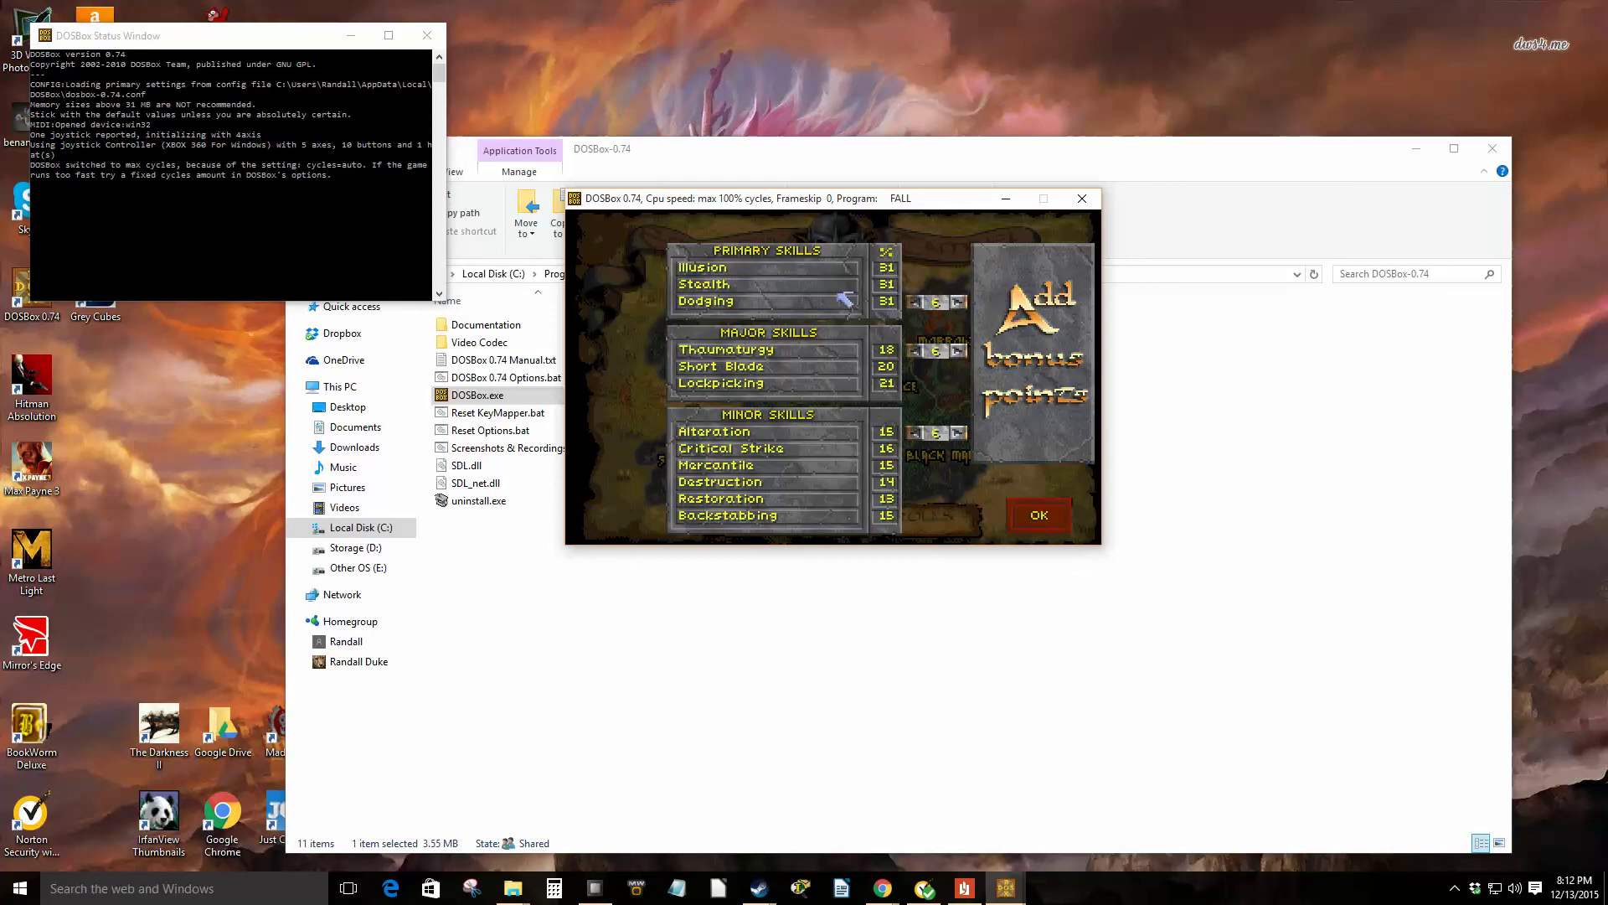
left_click(792, 287)
left_click(959, 286)
left_click(959, 286)
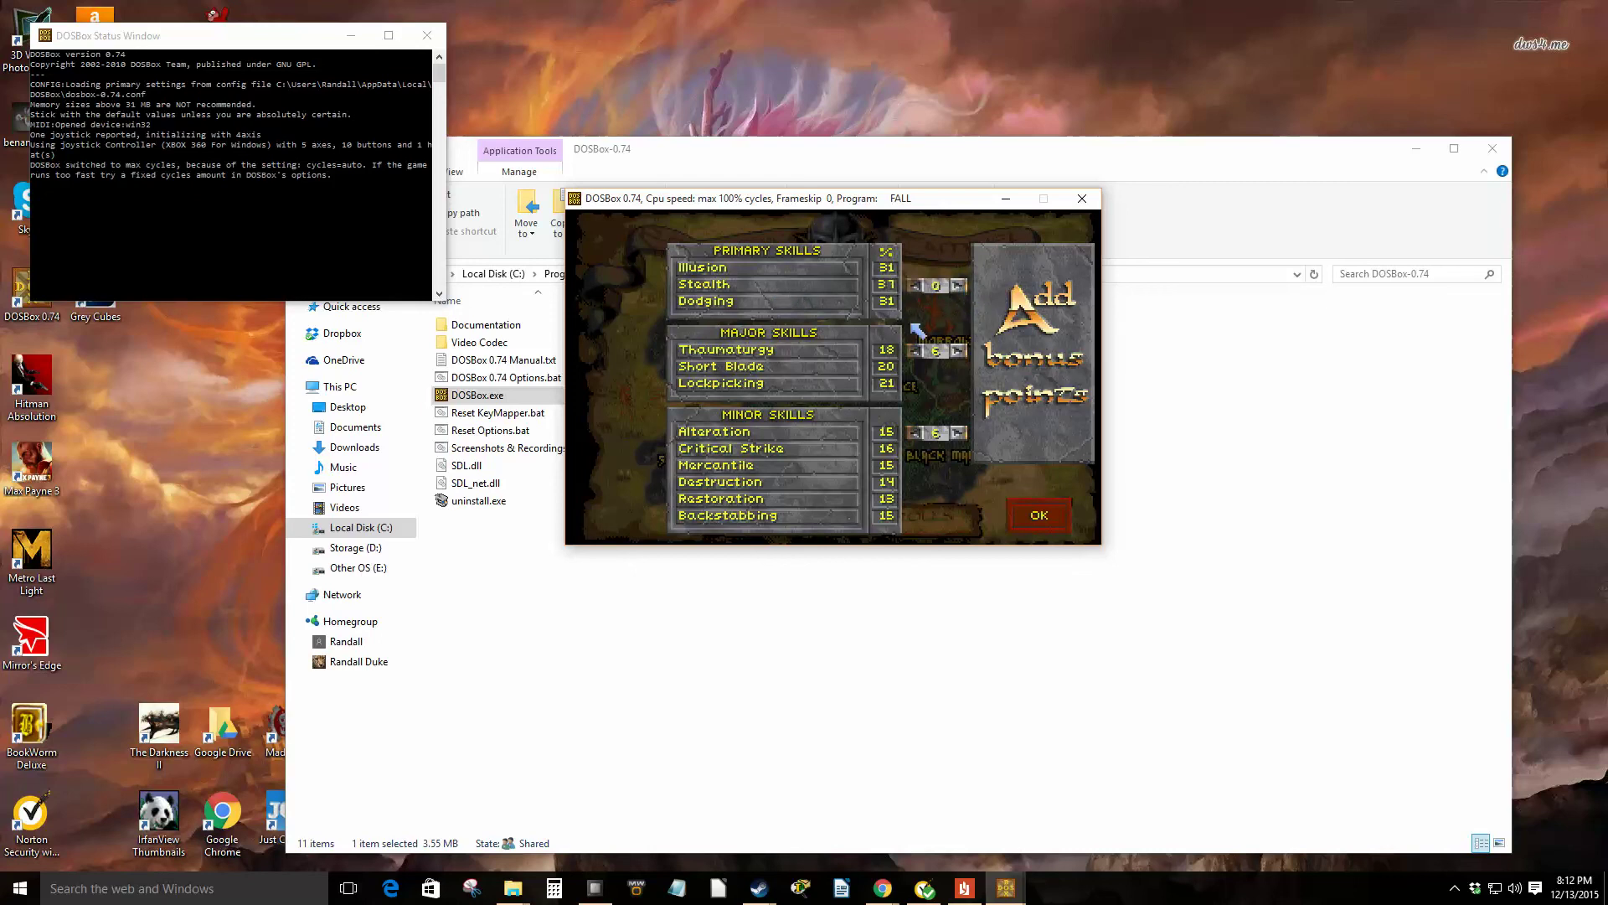
Step: Spend the major skill bonus on Lockpicking and Short Blade
left_click(815, 386)
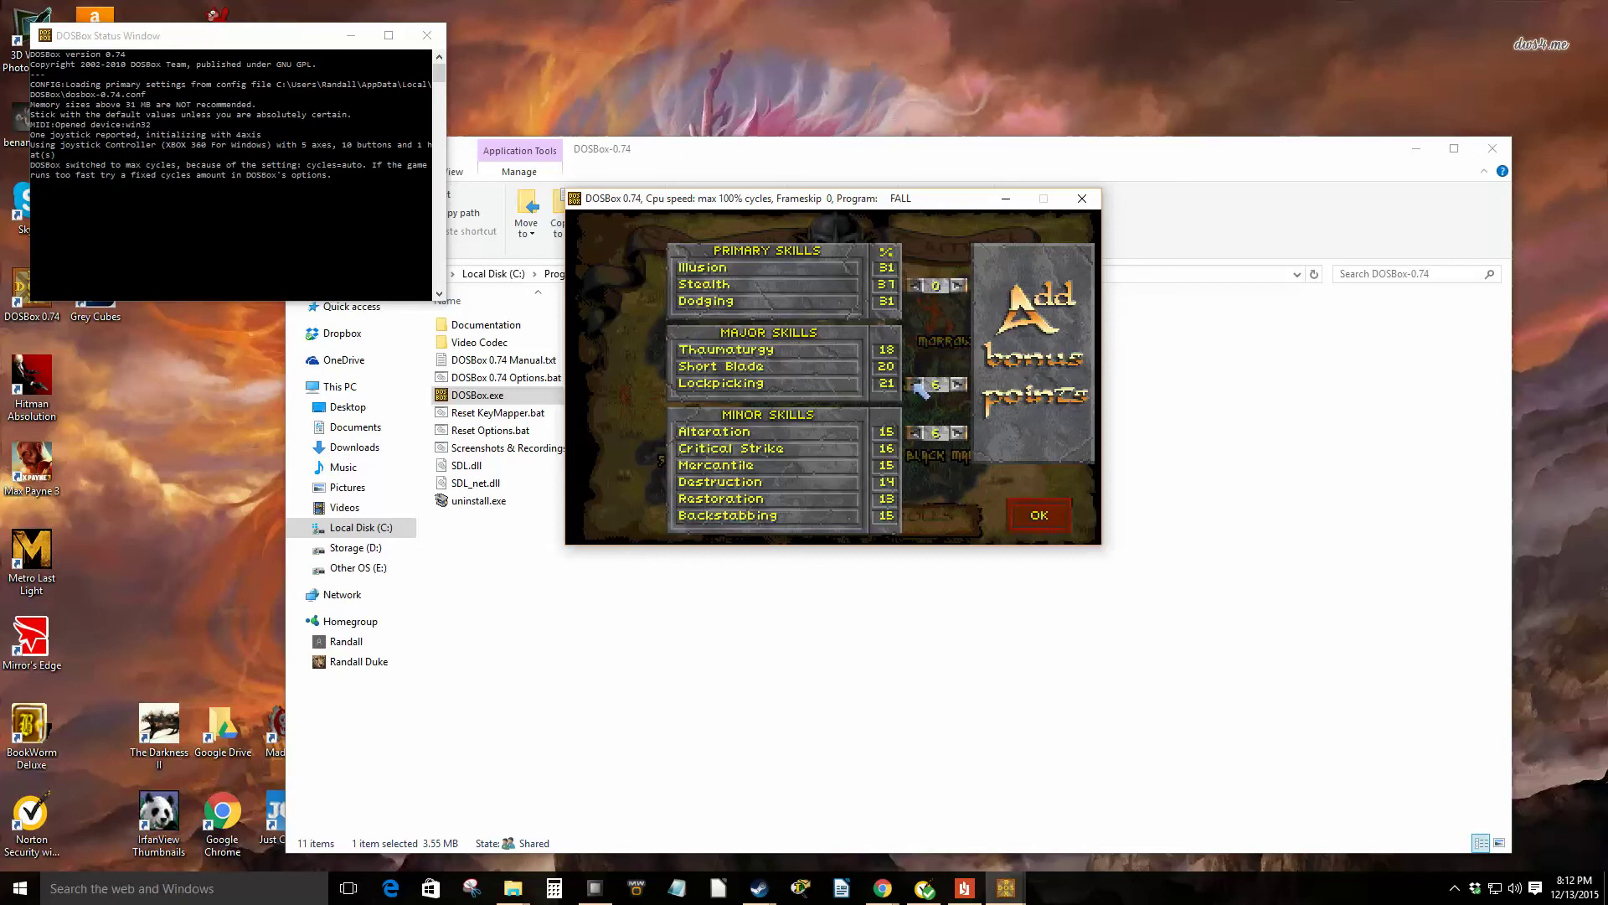
left_click(959, 385)
left_click(959, 385)
left_click(959, 385)
left_click(959, 385)
left_click(959, 385)
left_click(825, 370)
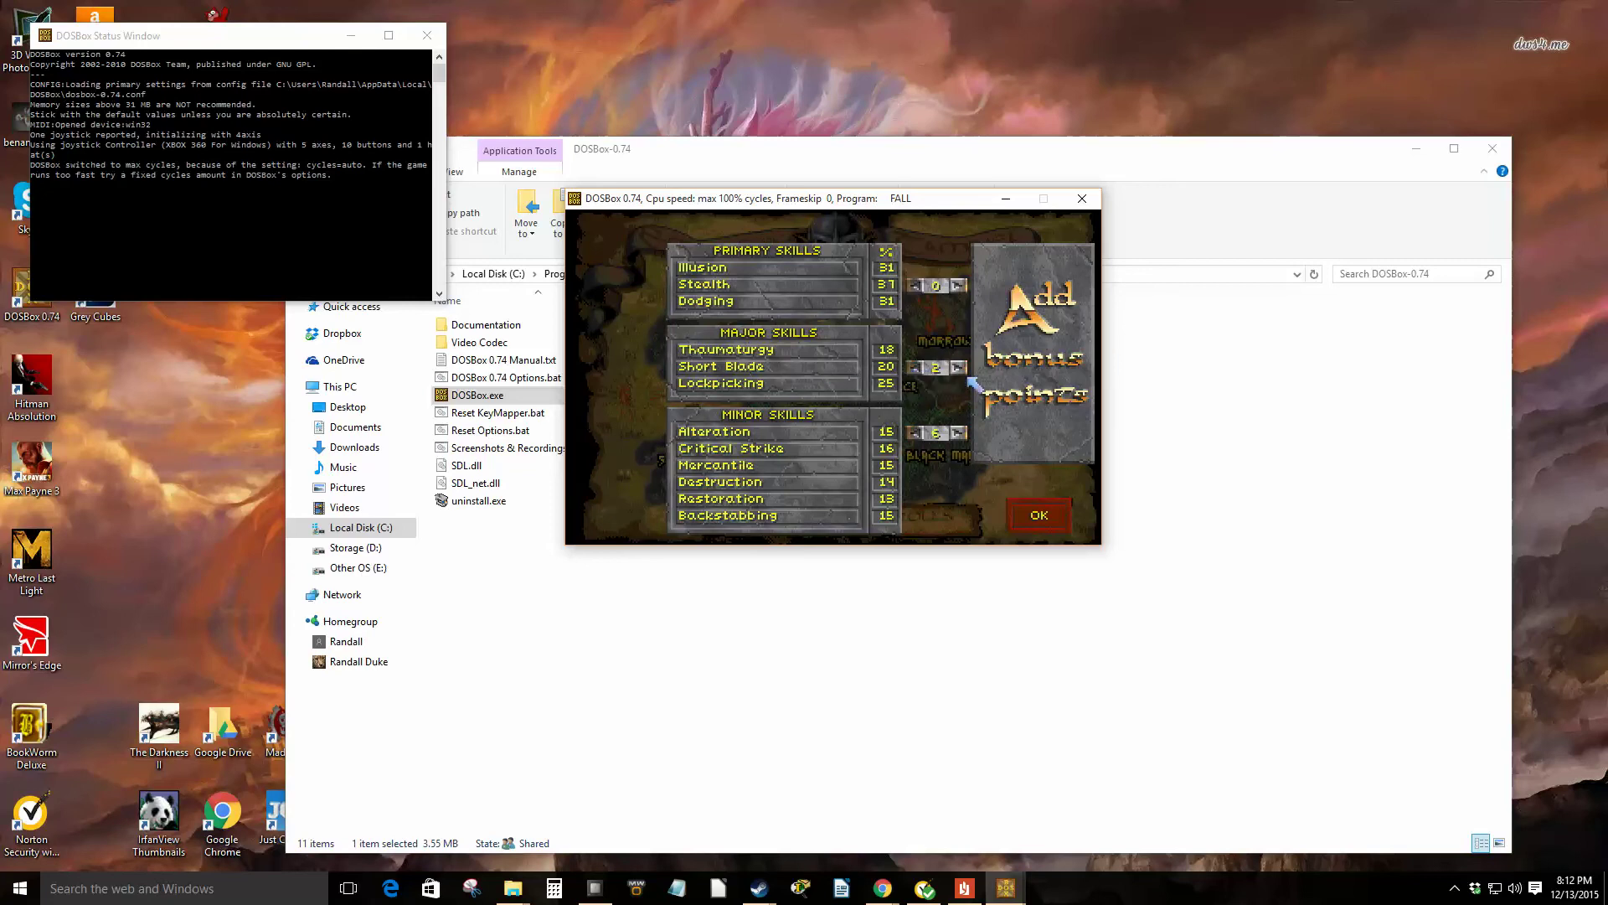
left_click(959, 369)
left_click(958, 369)
Step: Spend the minor skill bonus on Mercantile and Destruction (to 16), then accept the skills
left_click(800, 467)
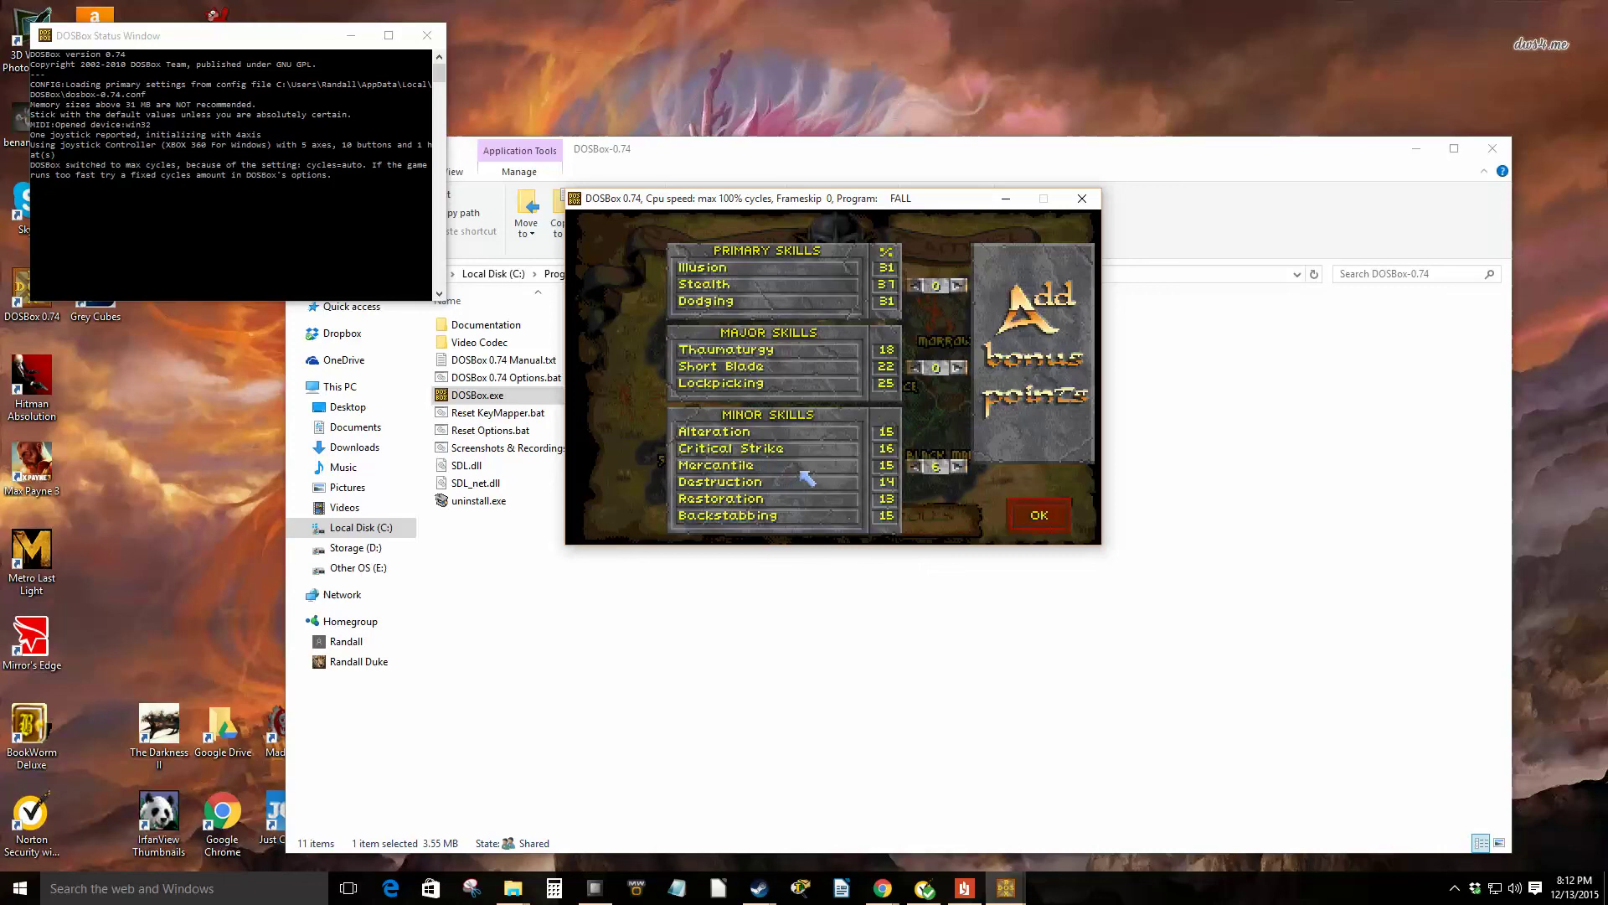
left_click(958, 467)
left_click(958, 467)
left_click(842, 487)
left_click(957, 484)
left_click(957, 483)
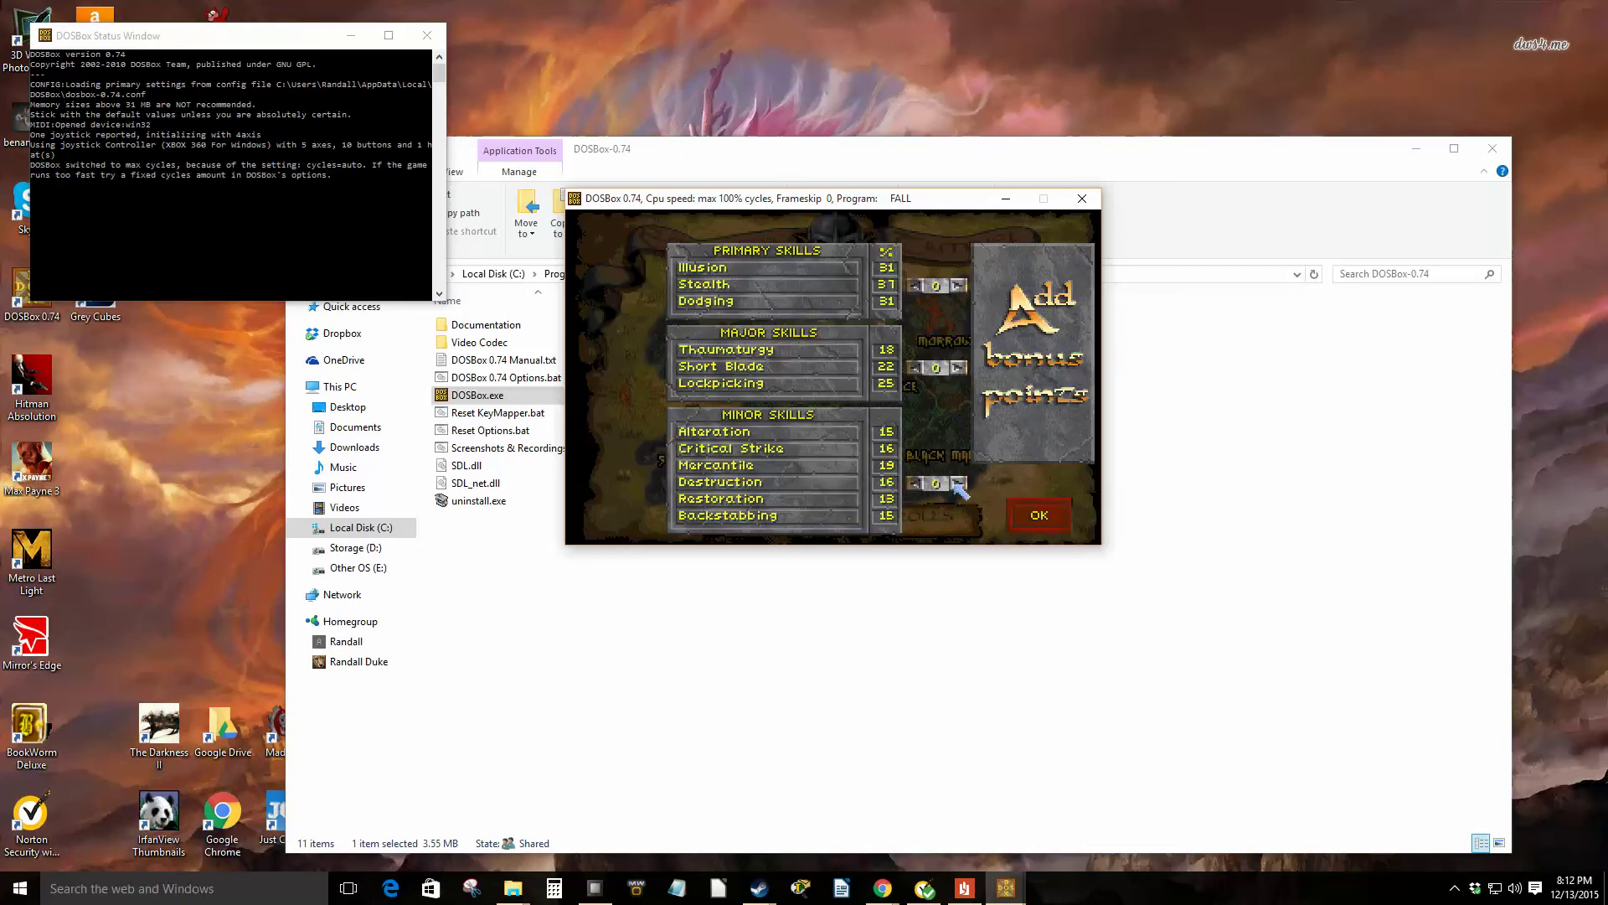
left_click(1044, 515)
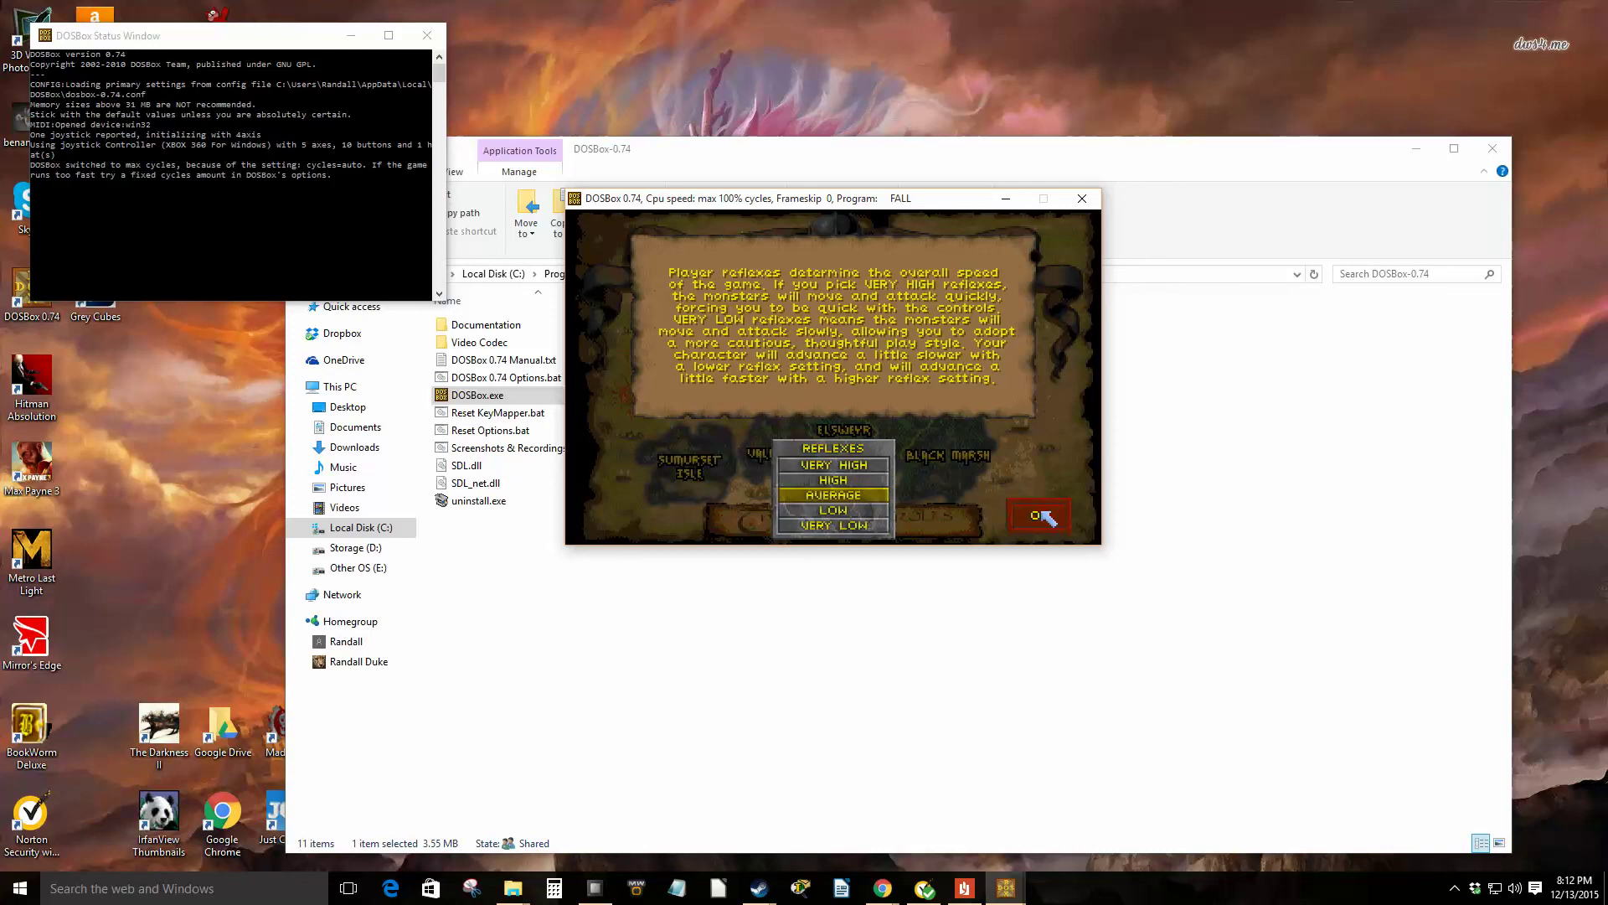
Step: Confirm Average reflexes to display the finished character sheet
left_click(1060, 522)
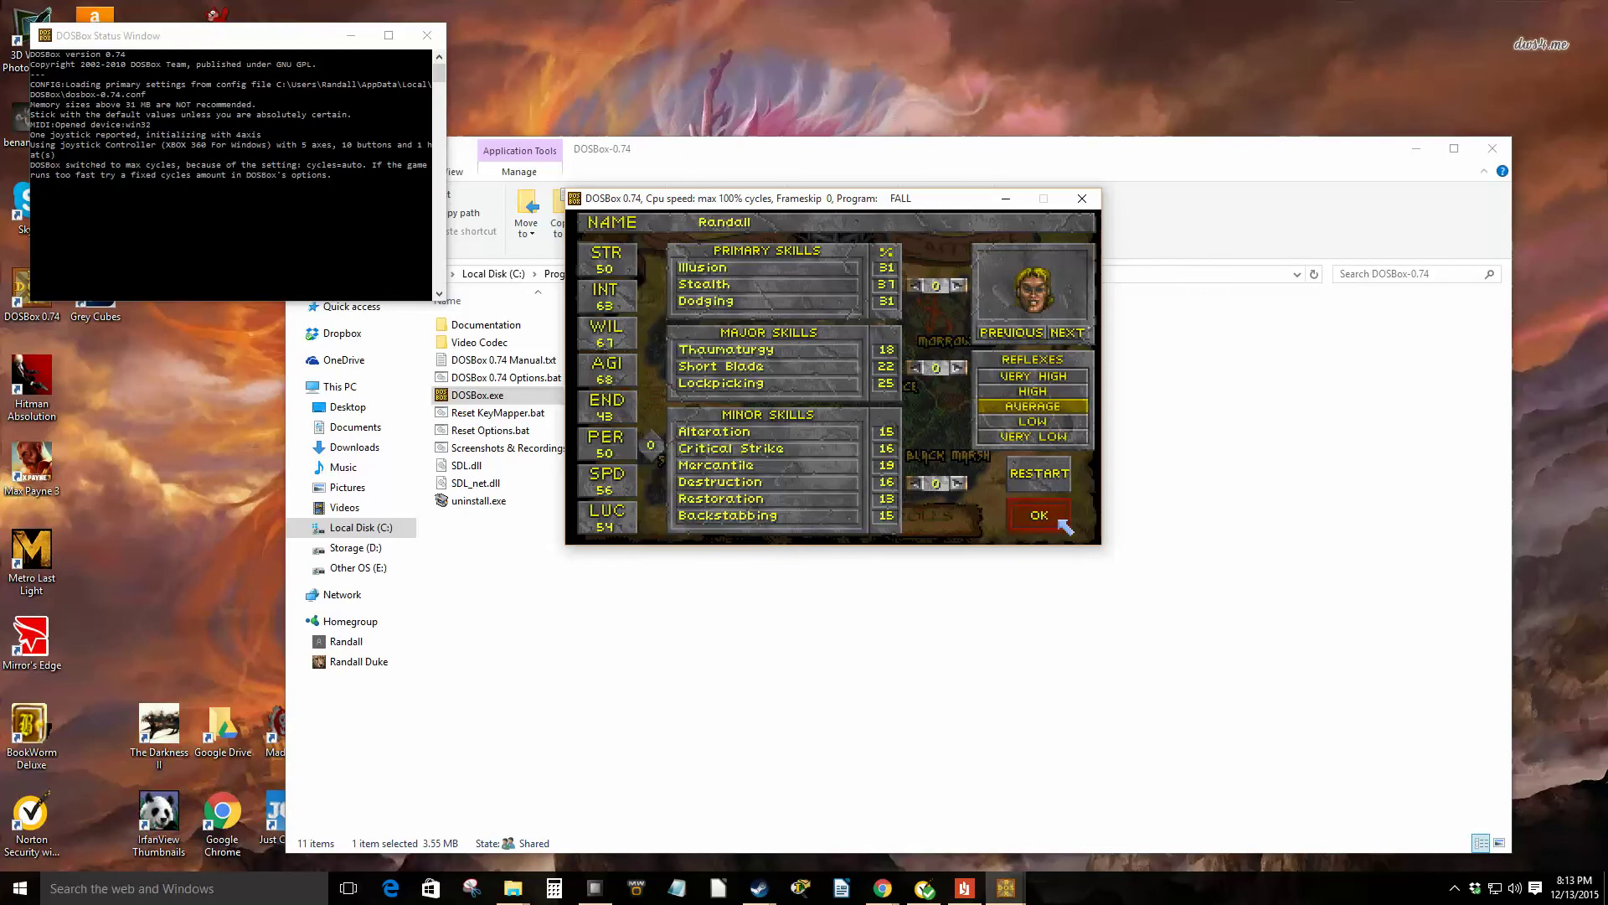
Step: Accept the completed Nightblade character sheet to begin the new game
left_click(1051, 521)
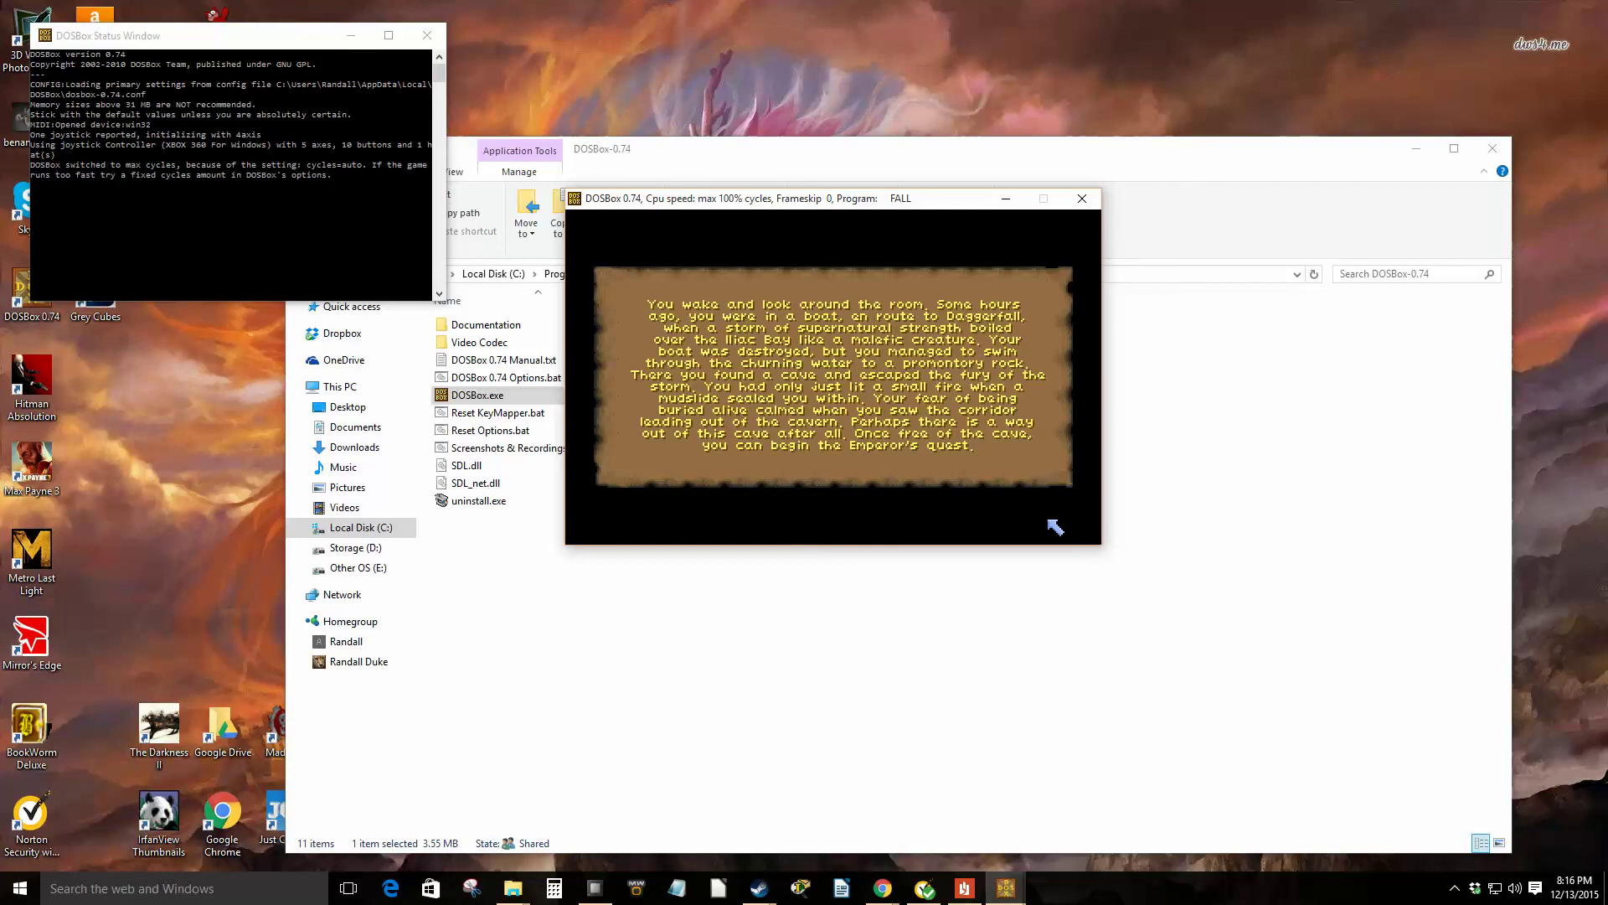
Step: Dismiss the shipwreck intro text to reach the tutorial Yes/No prompt
left_click(1055, 525)
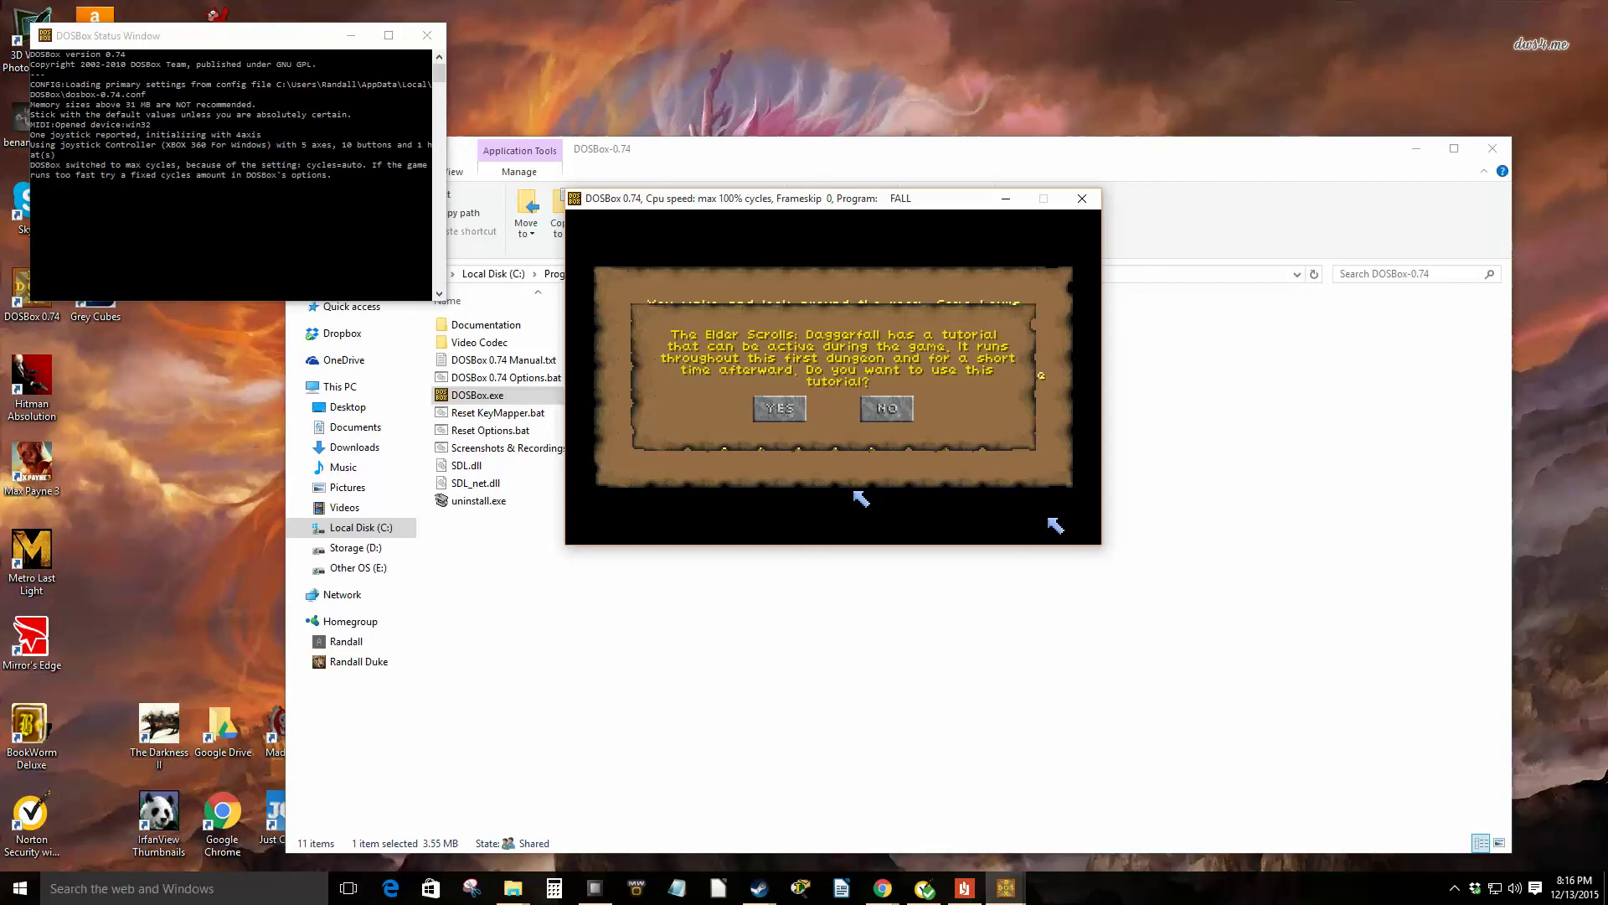
Step: Accept the tutorial and close Tutorial Lesson 1 on movement
left_click(776, 419)
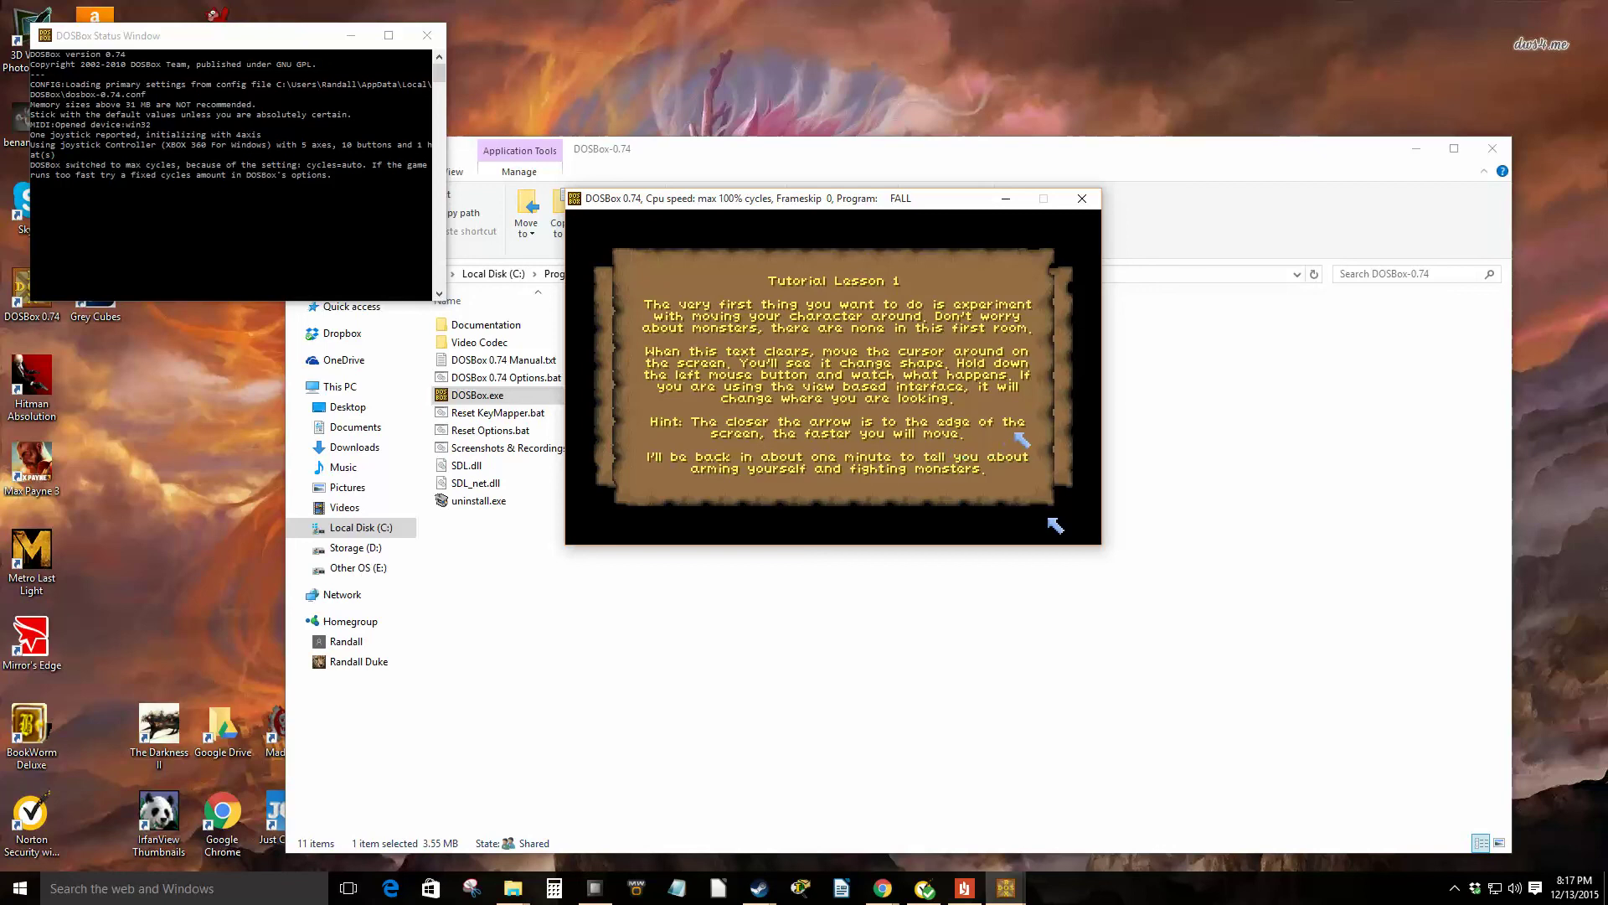
left_click(941, 439)
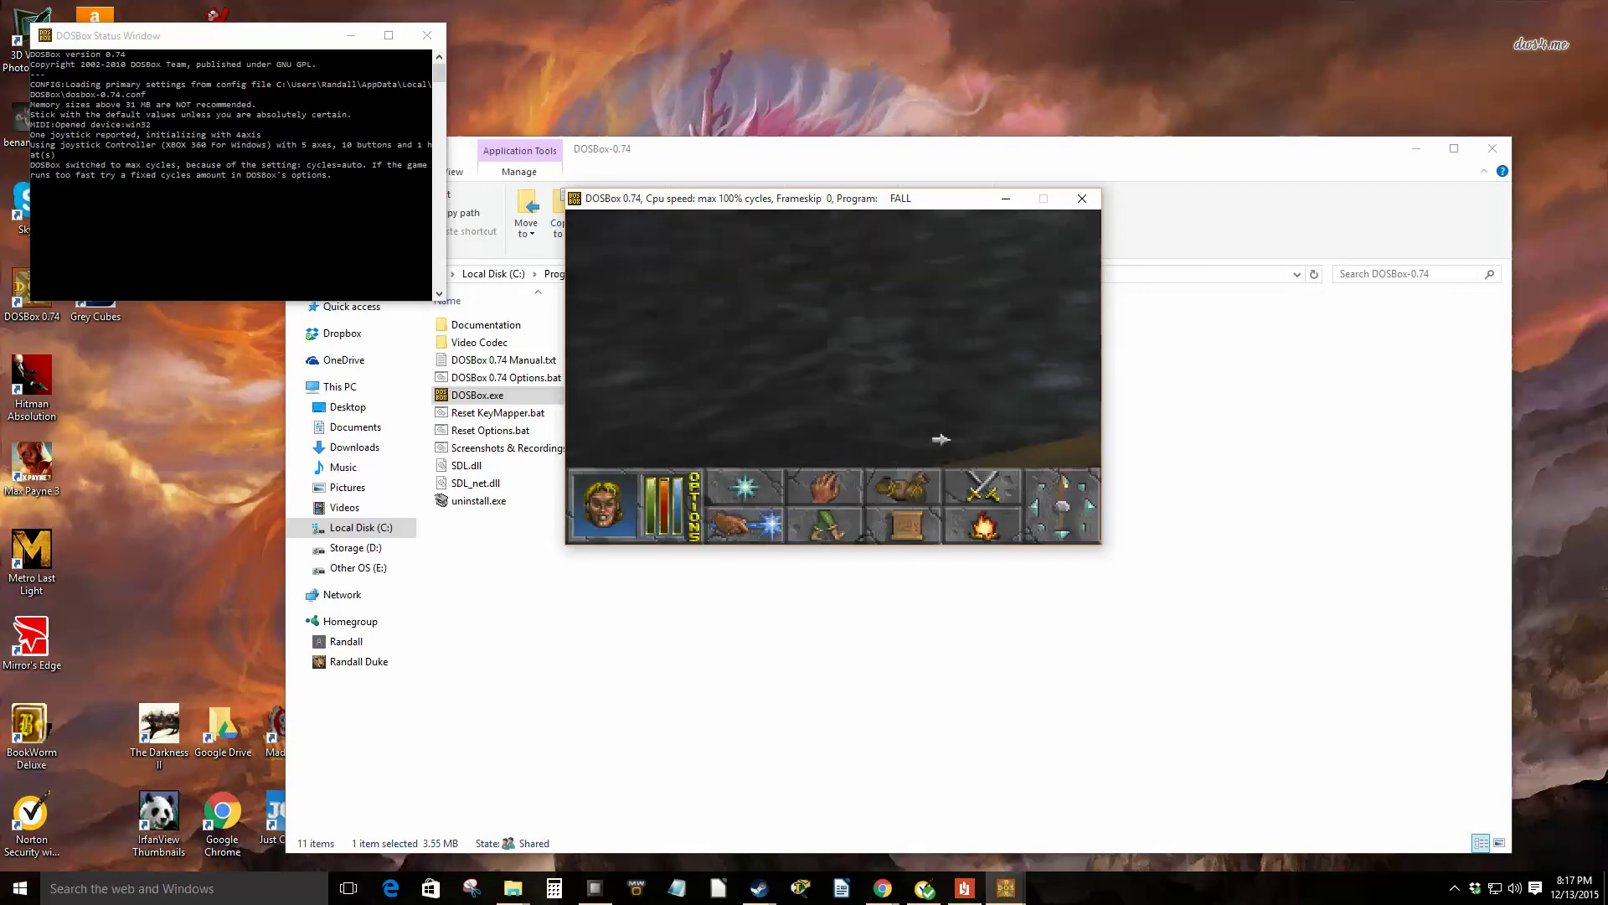
Step: Turn to face the dark tunnel, then view and close the Nightblade's character sheet
left_click(1059, 409)
left_click_drag(1060, 409, 1060, 410)
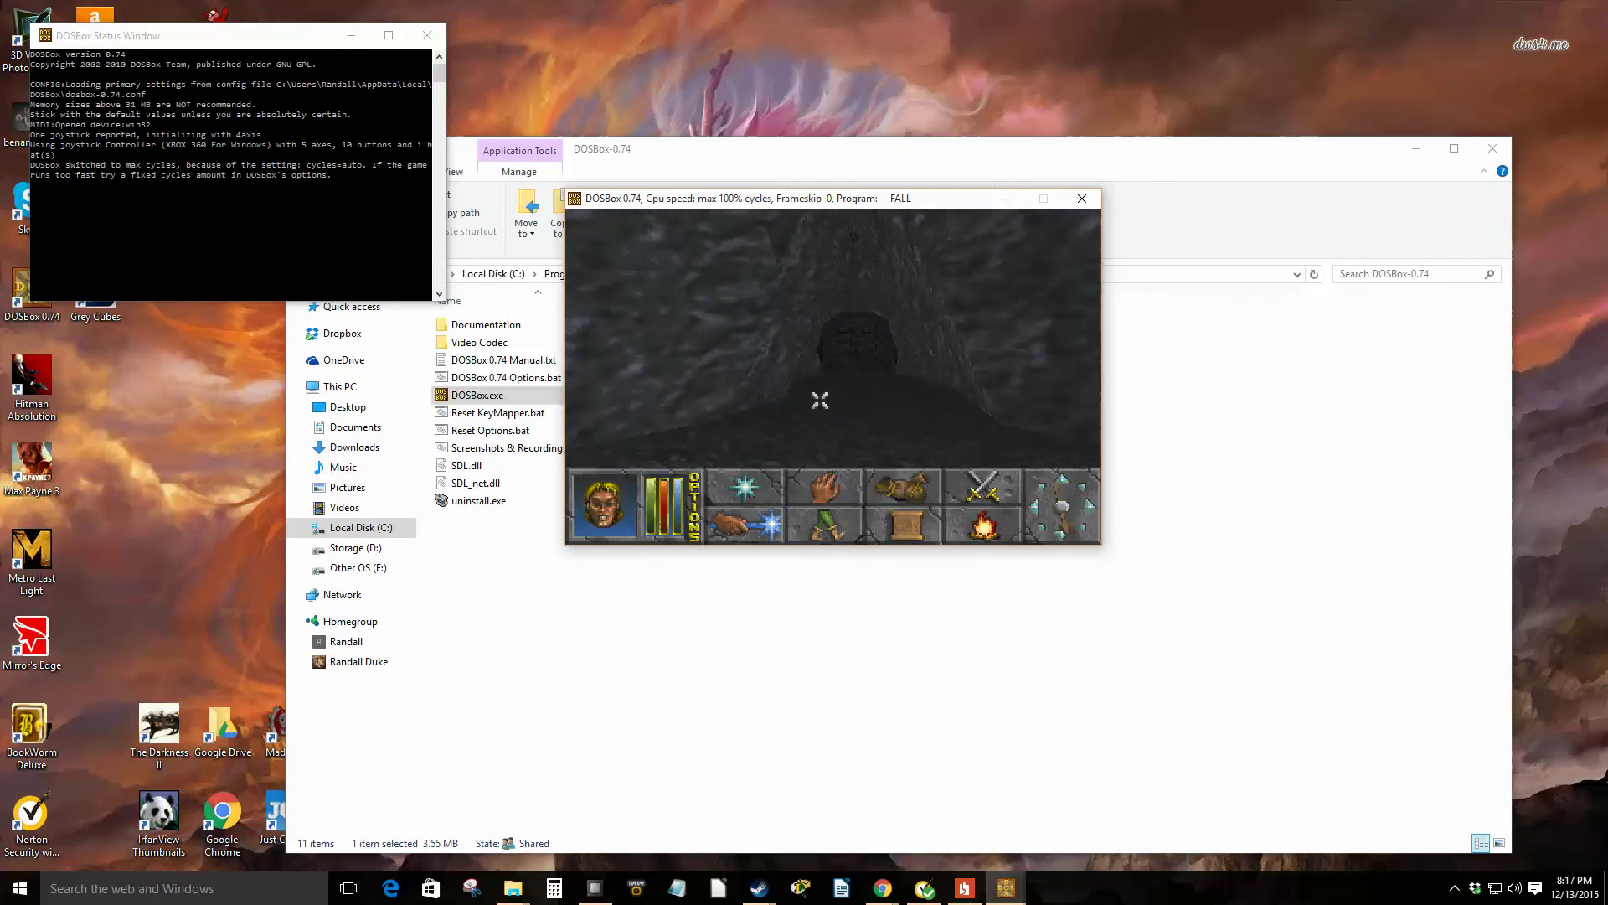
left_click(1026, 374)
left_click_drag(1026, 374, 1026, 374)
left_click(605, 503)
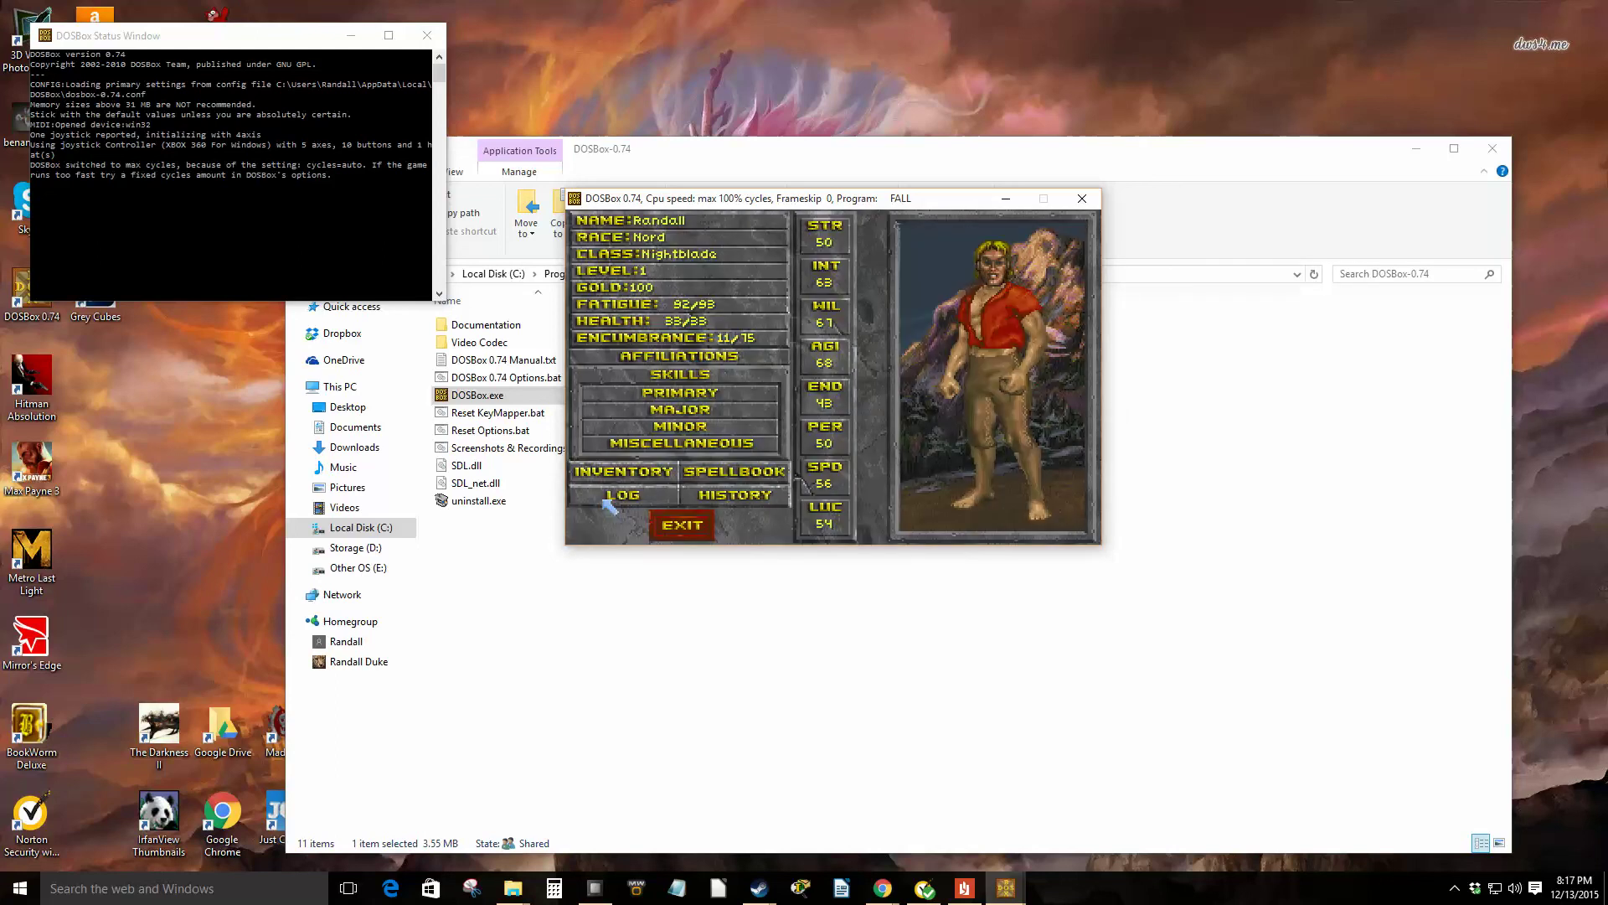
left_click(685, 525)
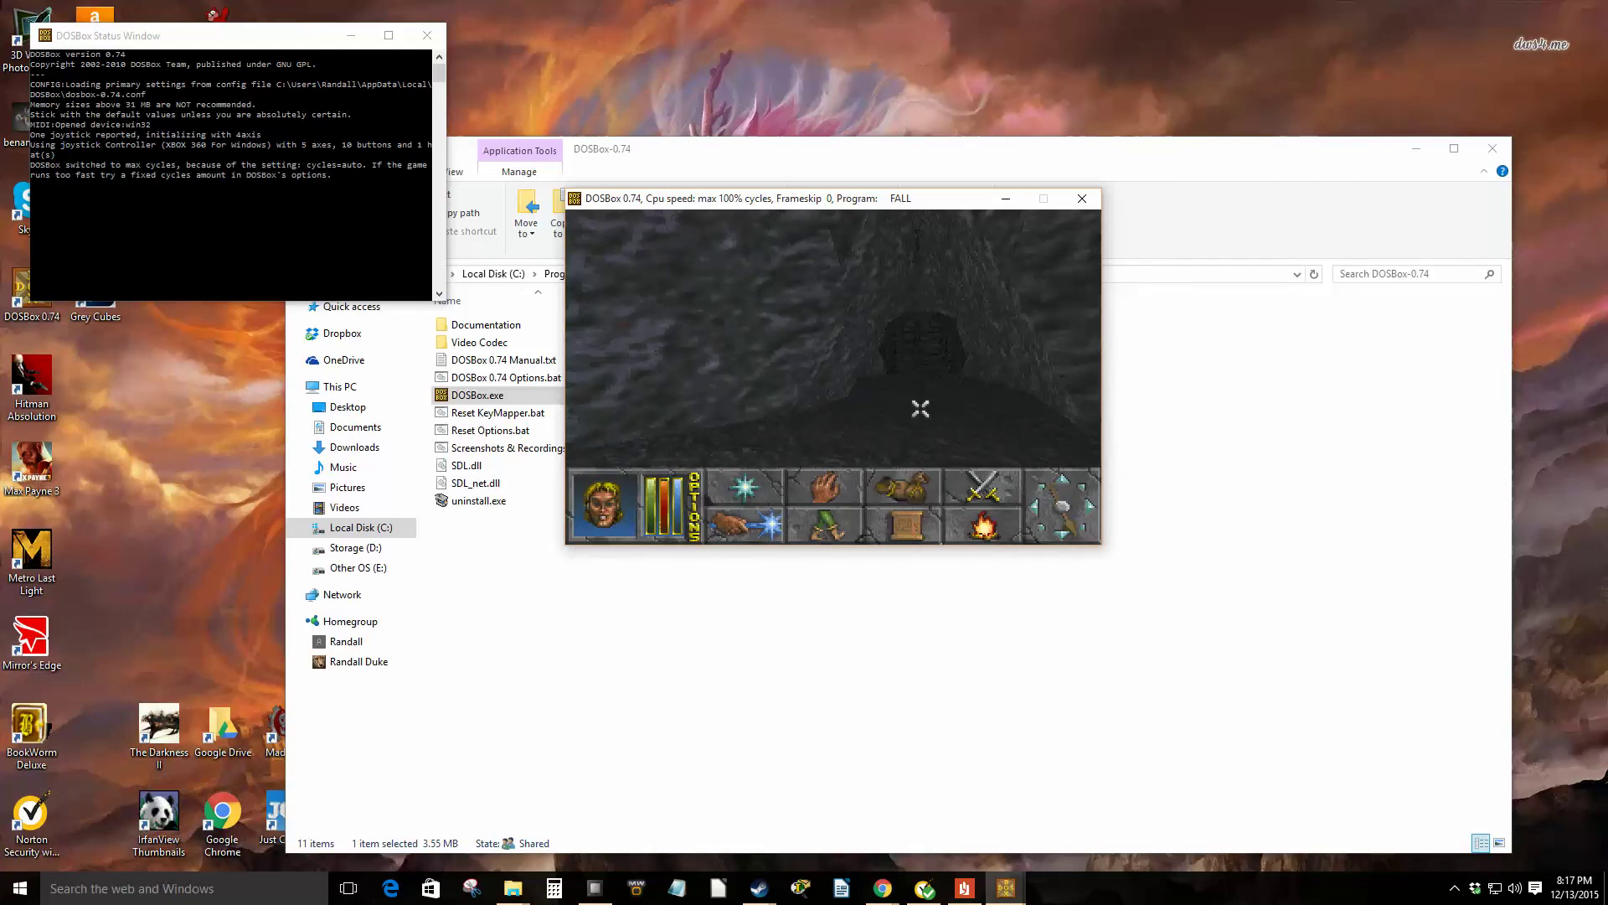
Step: Check the Privateer's Hold location and the character's status, time and health
left_click(1066, 485)
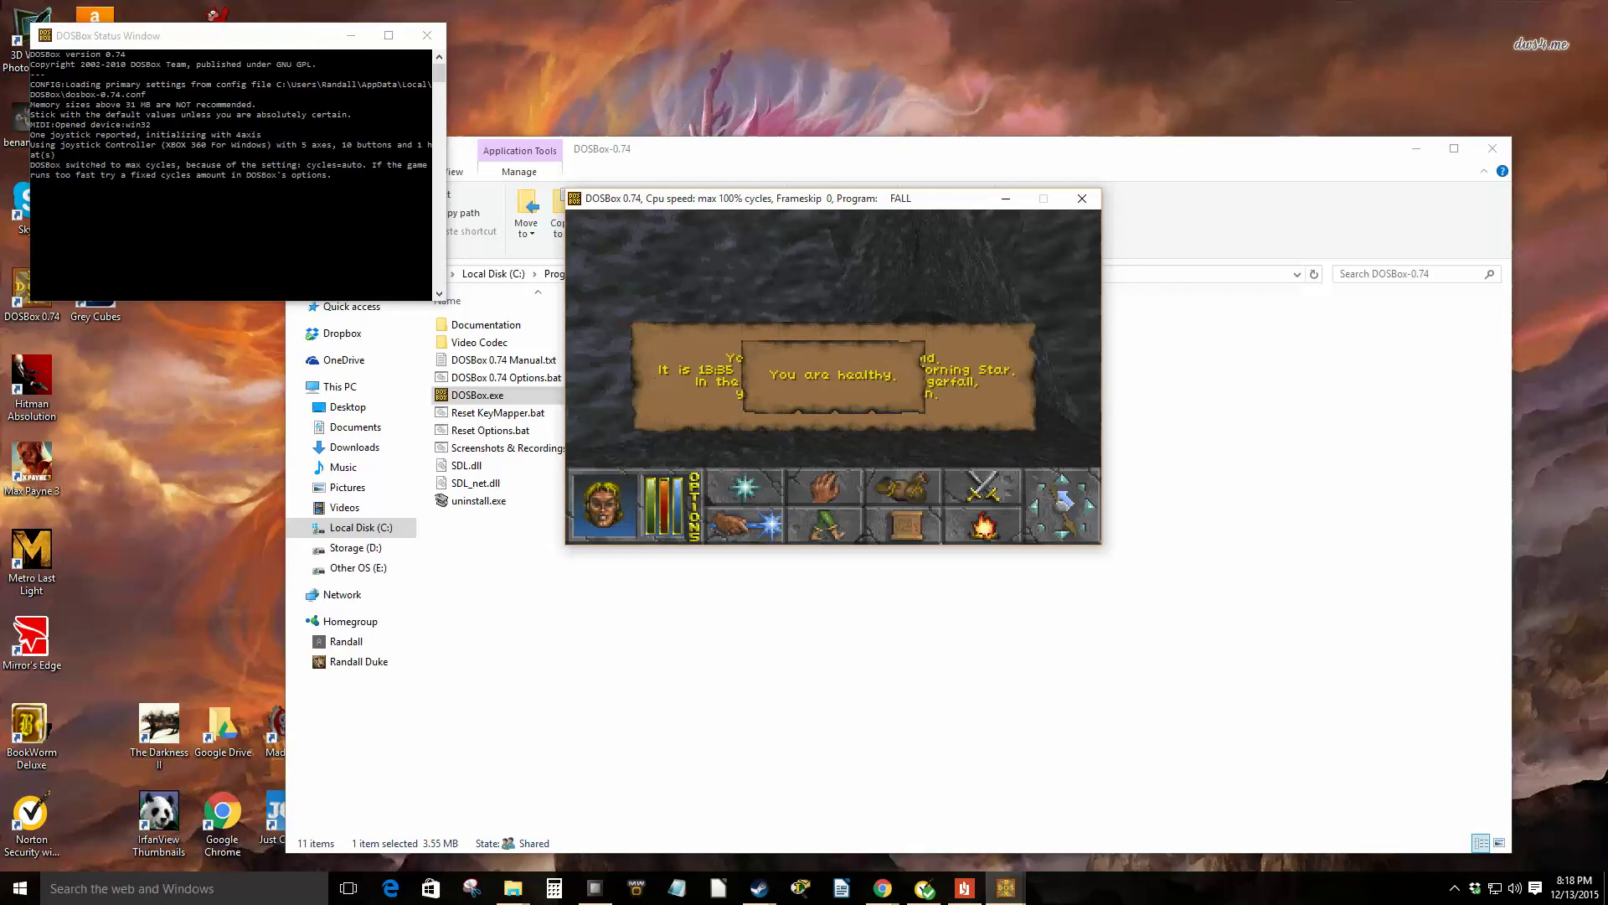
left_click(855, 427)
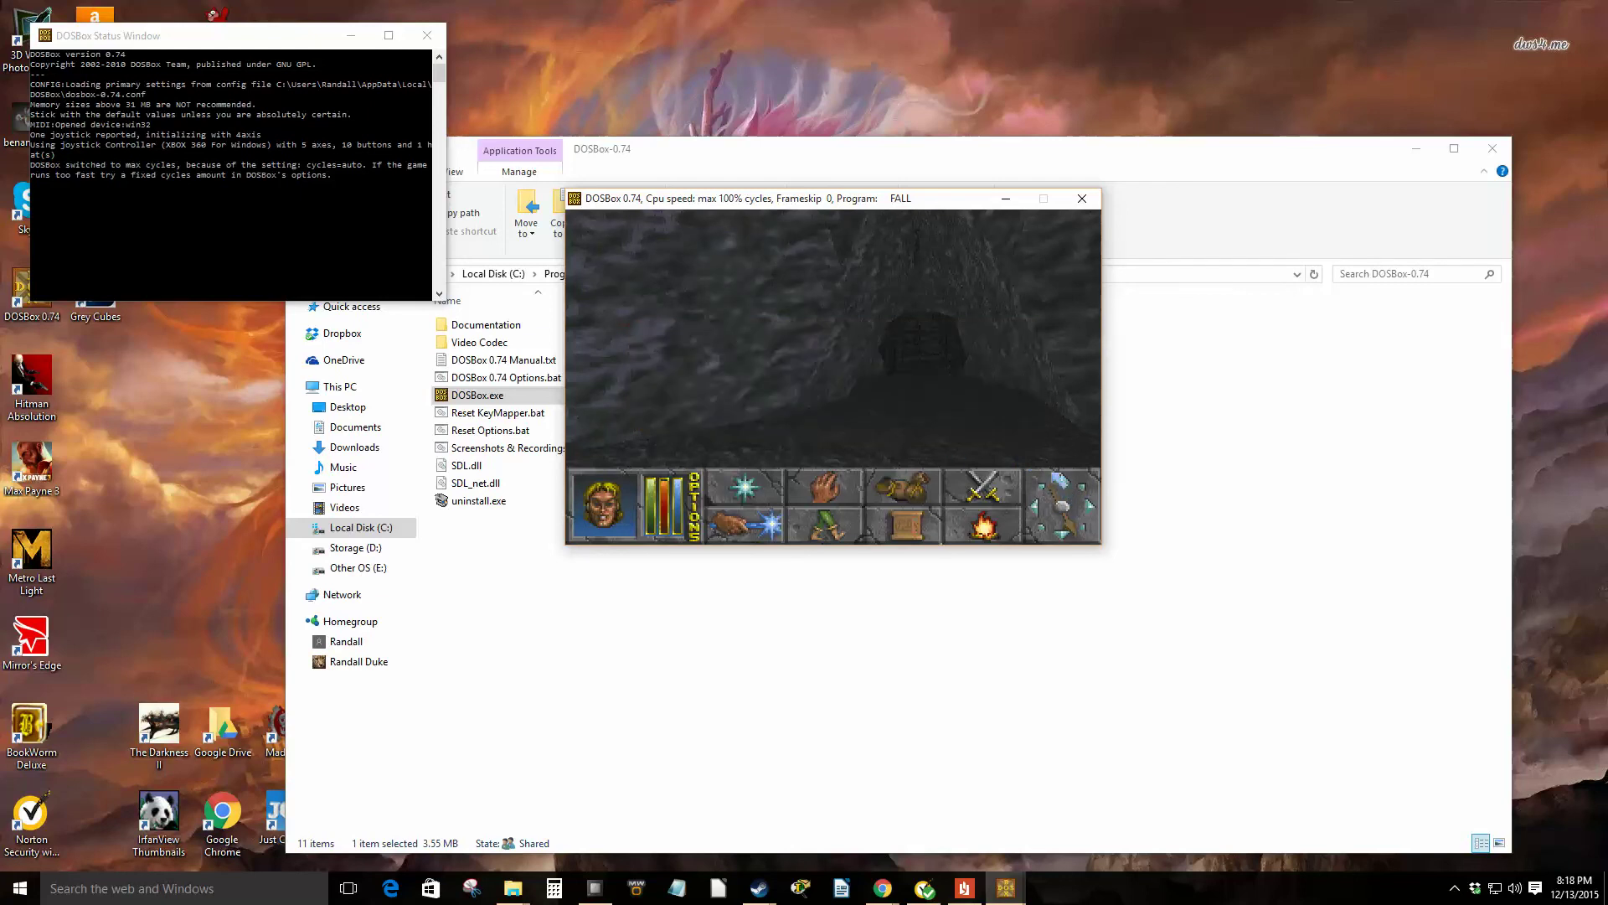
left_click(1057, 476)
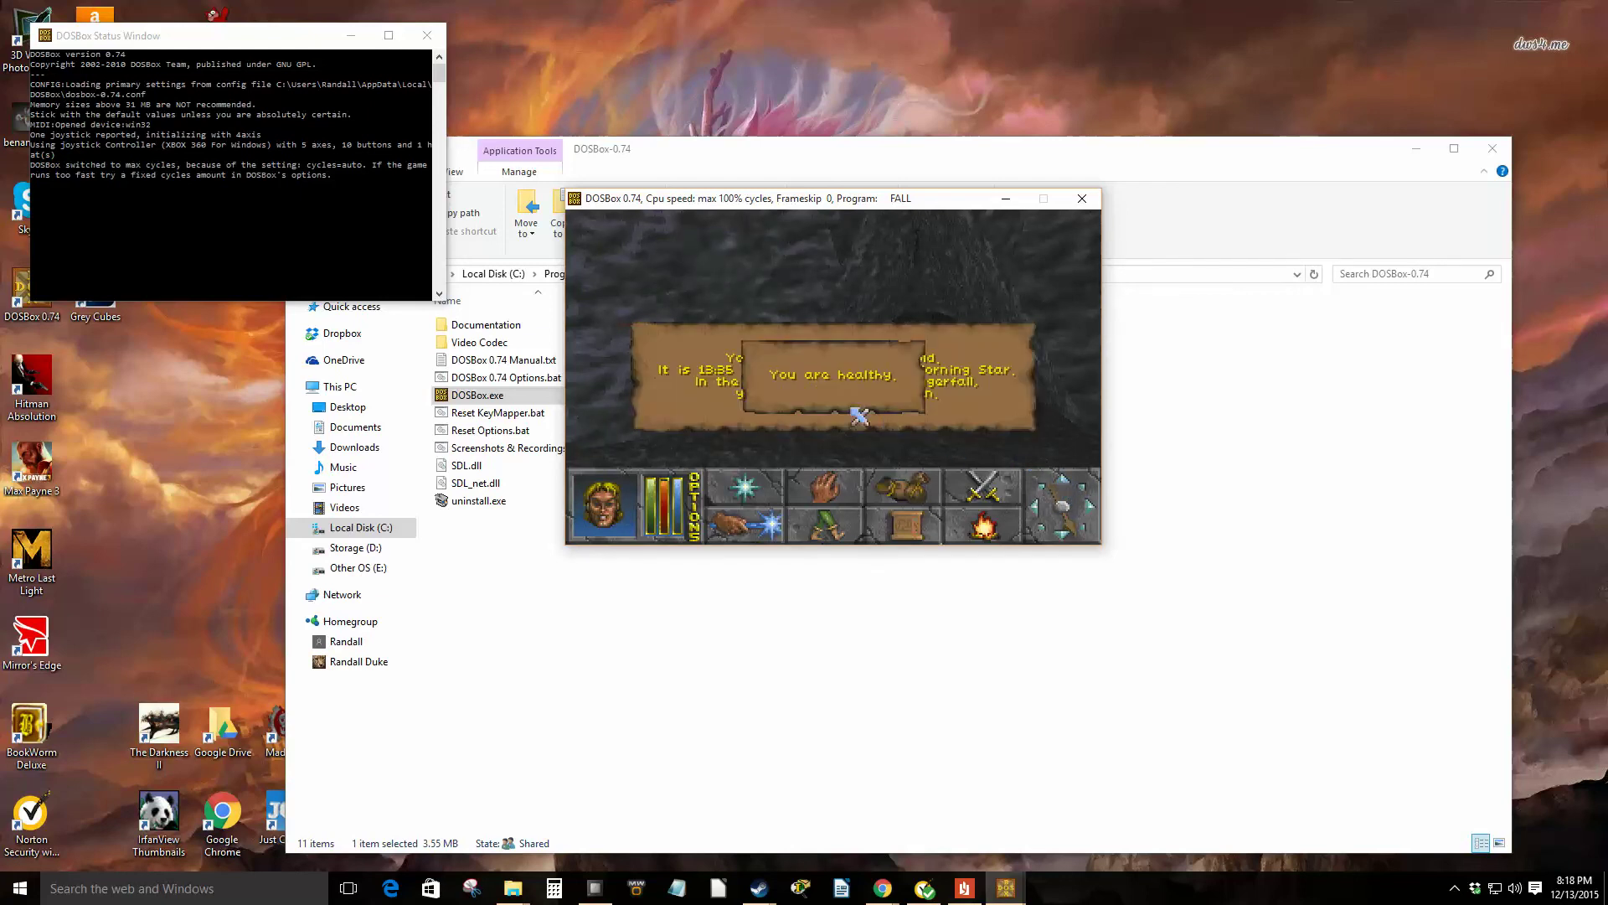
left_click(857, 413)
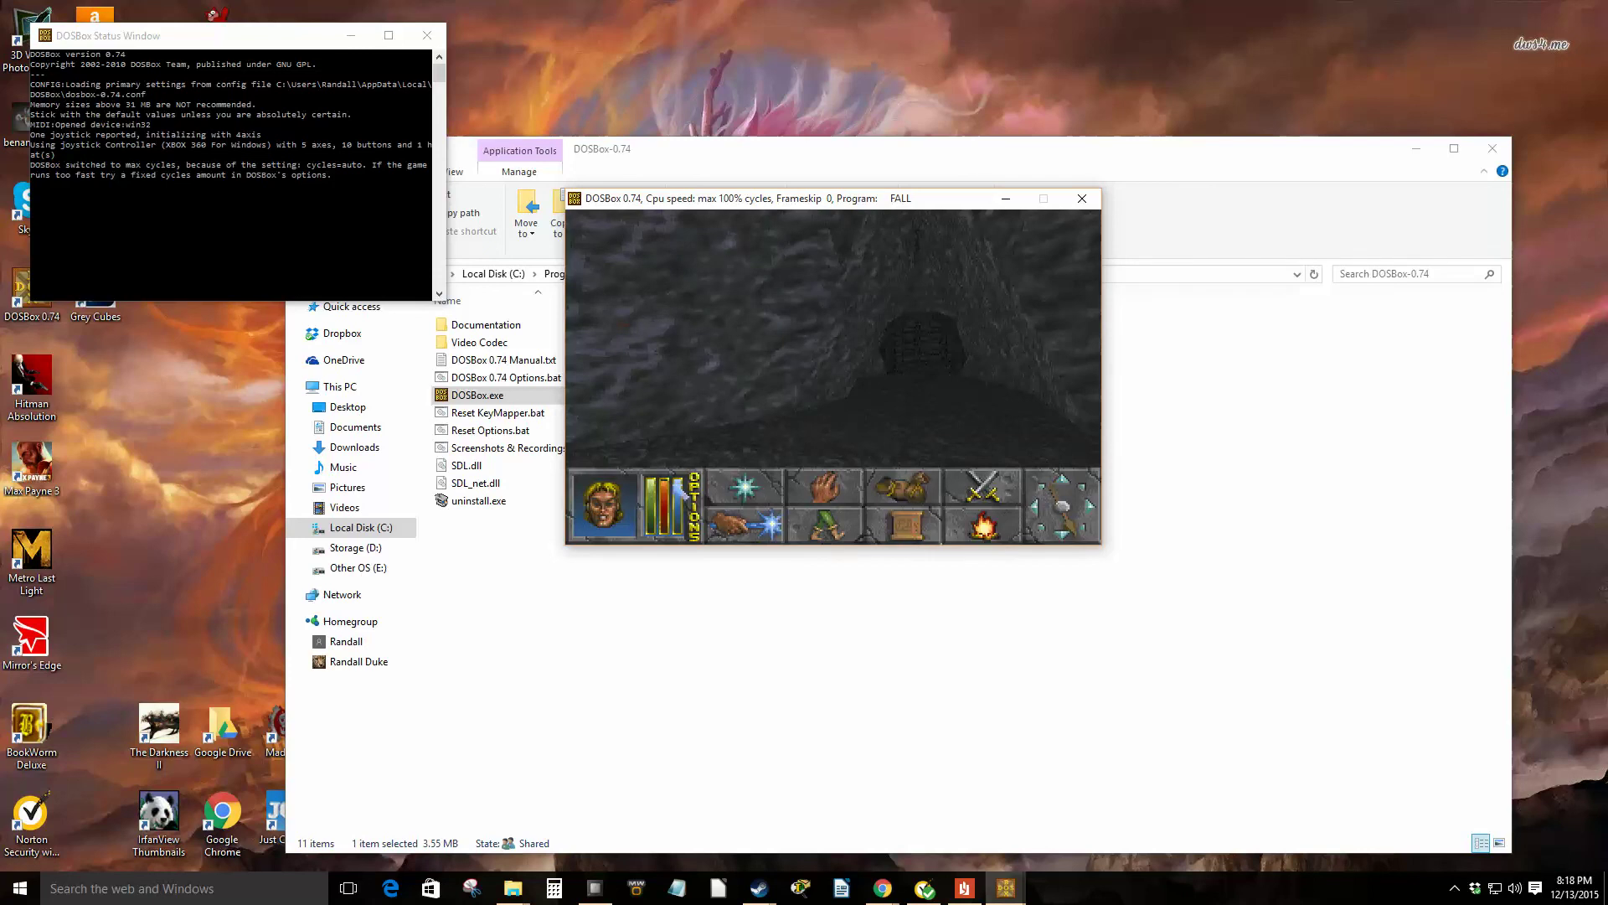
Step: Cycle the interaction mode through info, steal and dialogue until grab mode is active
left_click(845, 495)
left_click(825, 481)
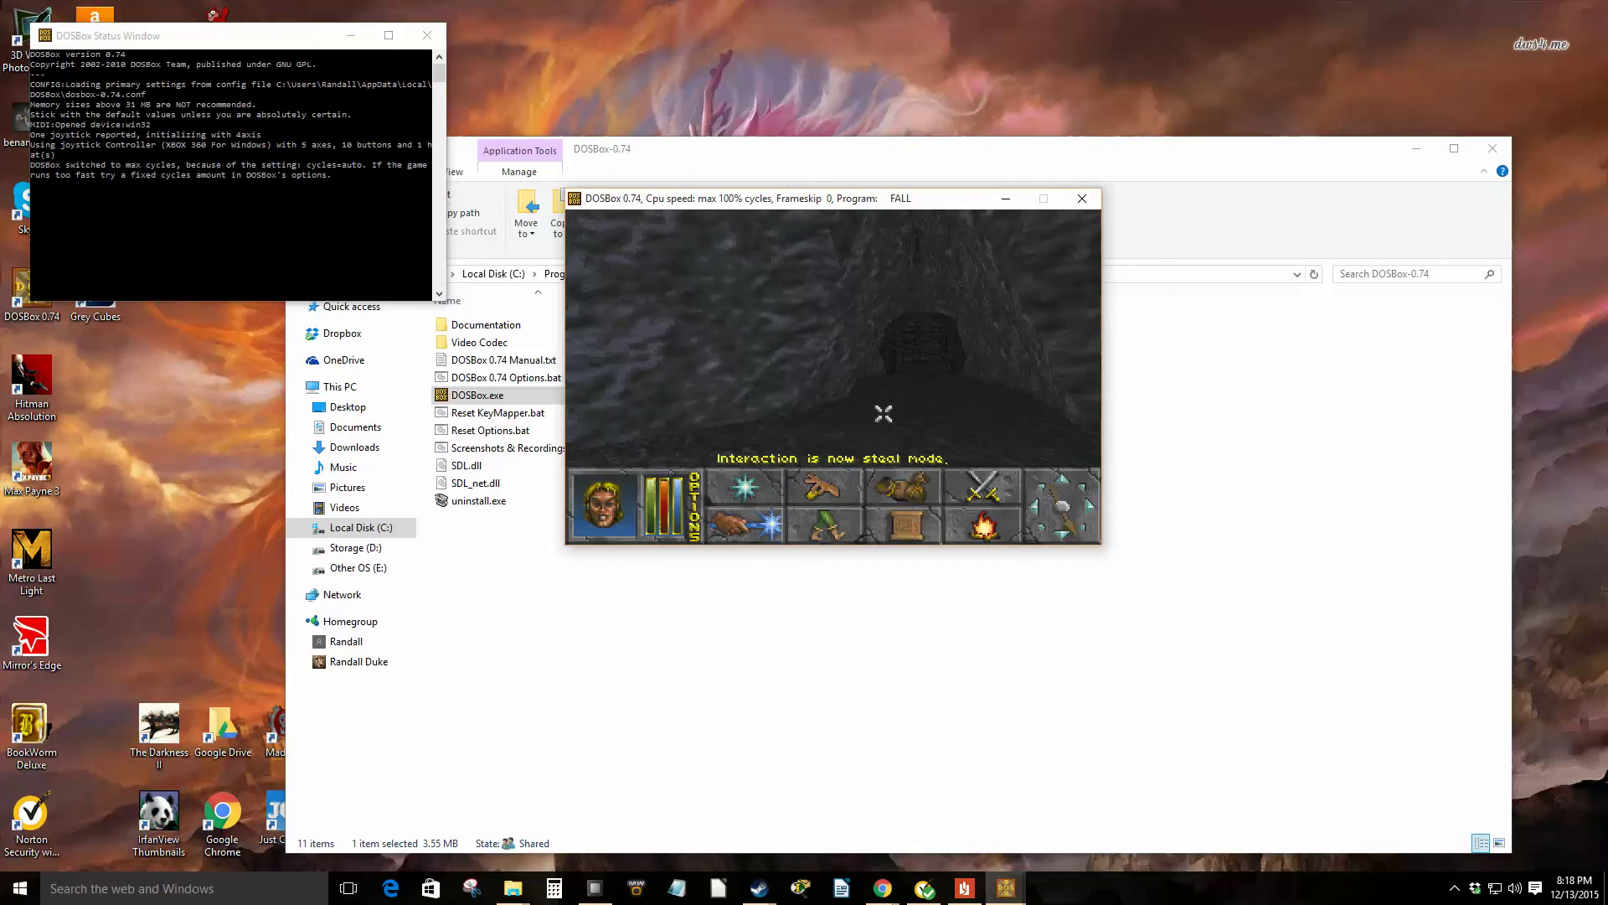
left_click(833, 490)
left_click(837, 490)
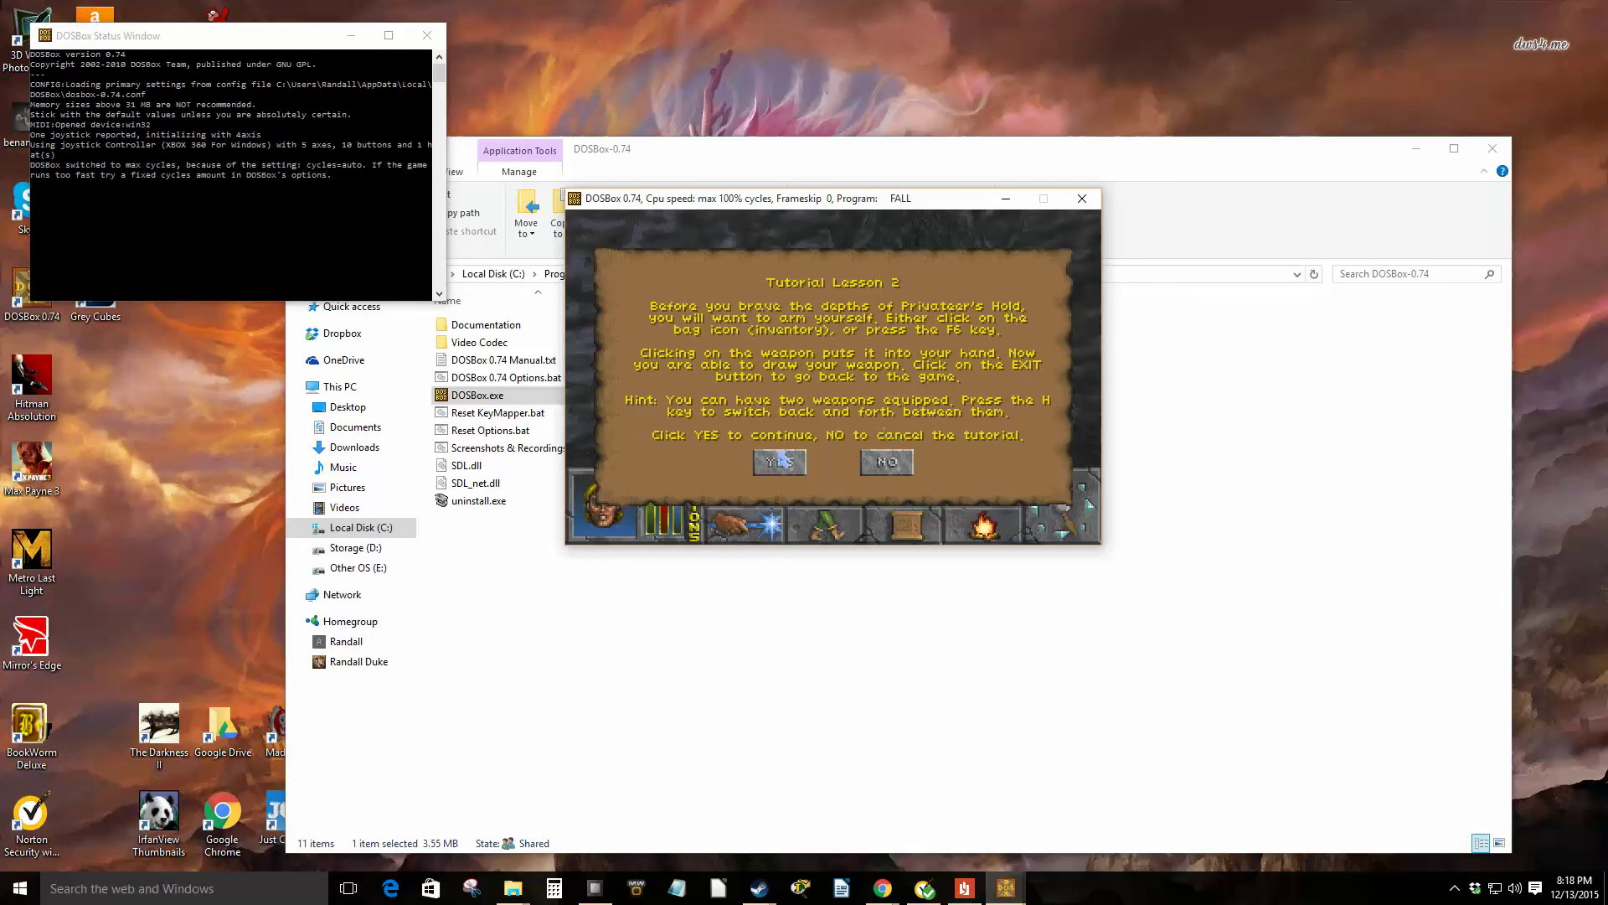
Step: Accept Tutorial Lesson 2 and walk over to the dark tunnel
left_click(794, 468)
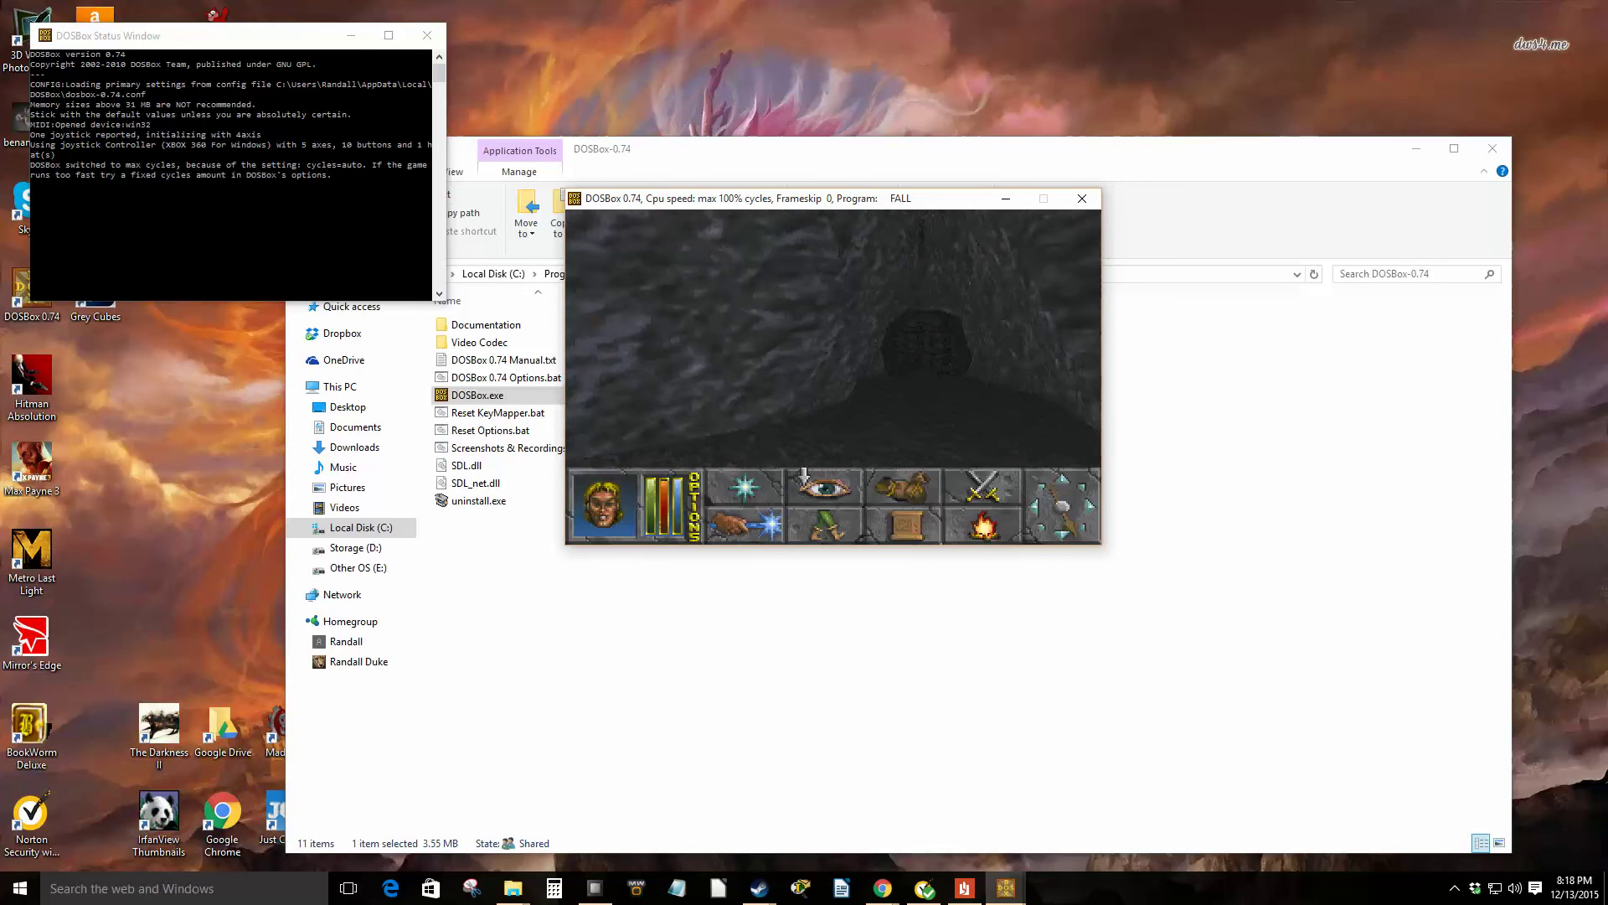
key("Left")
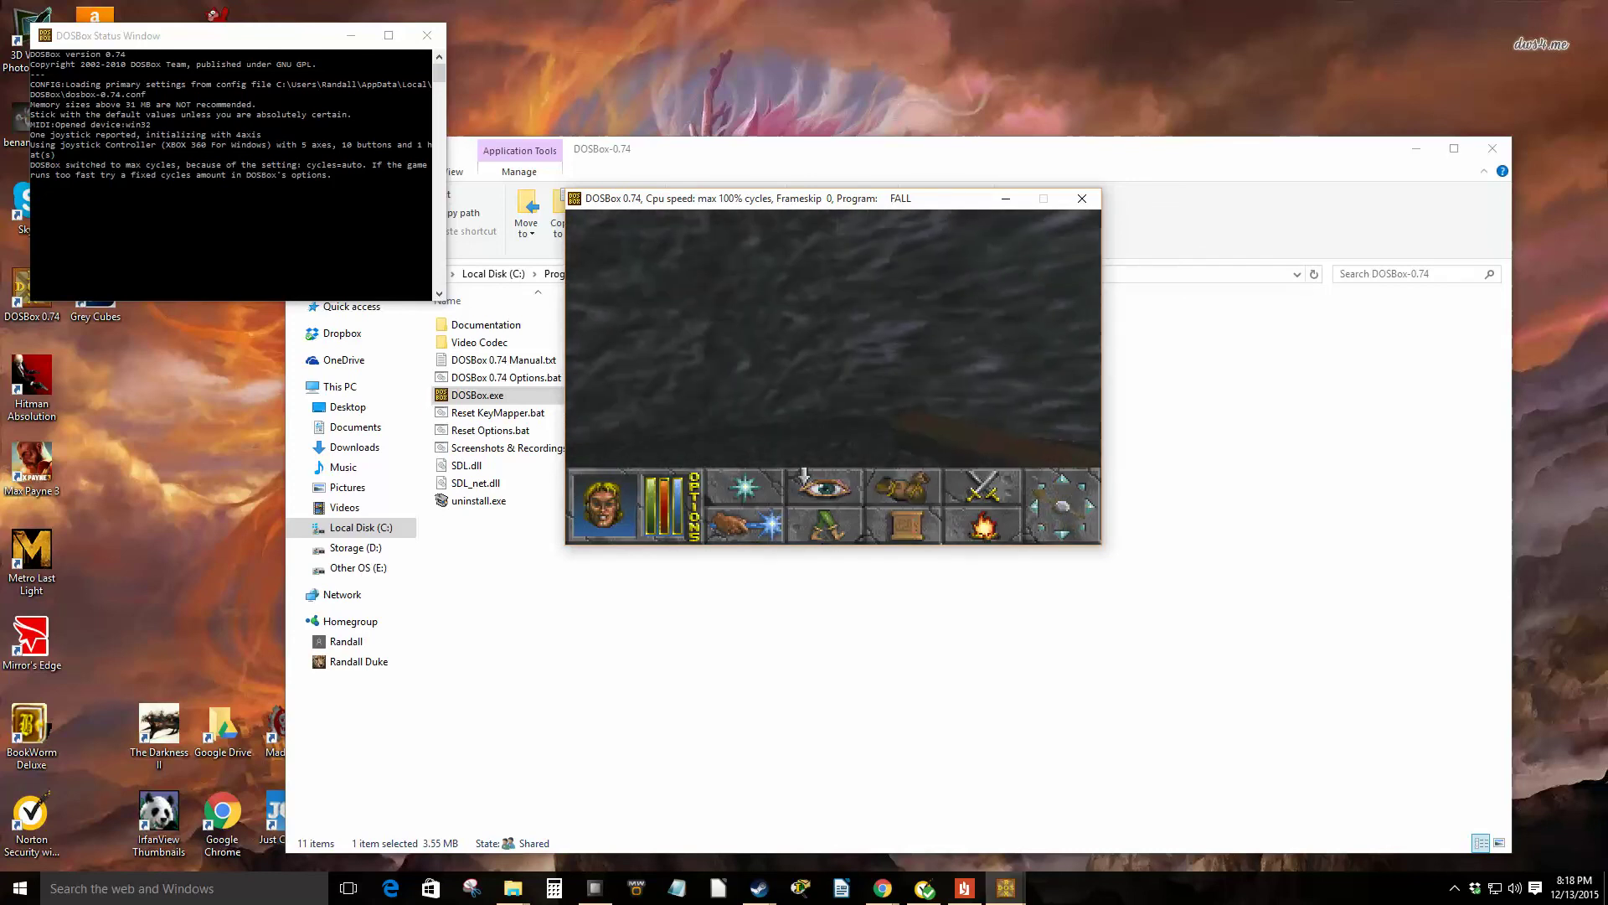
key("Left")
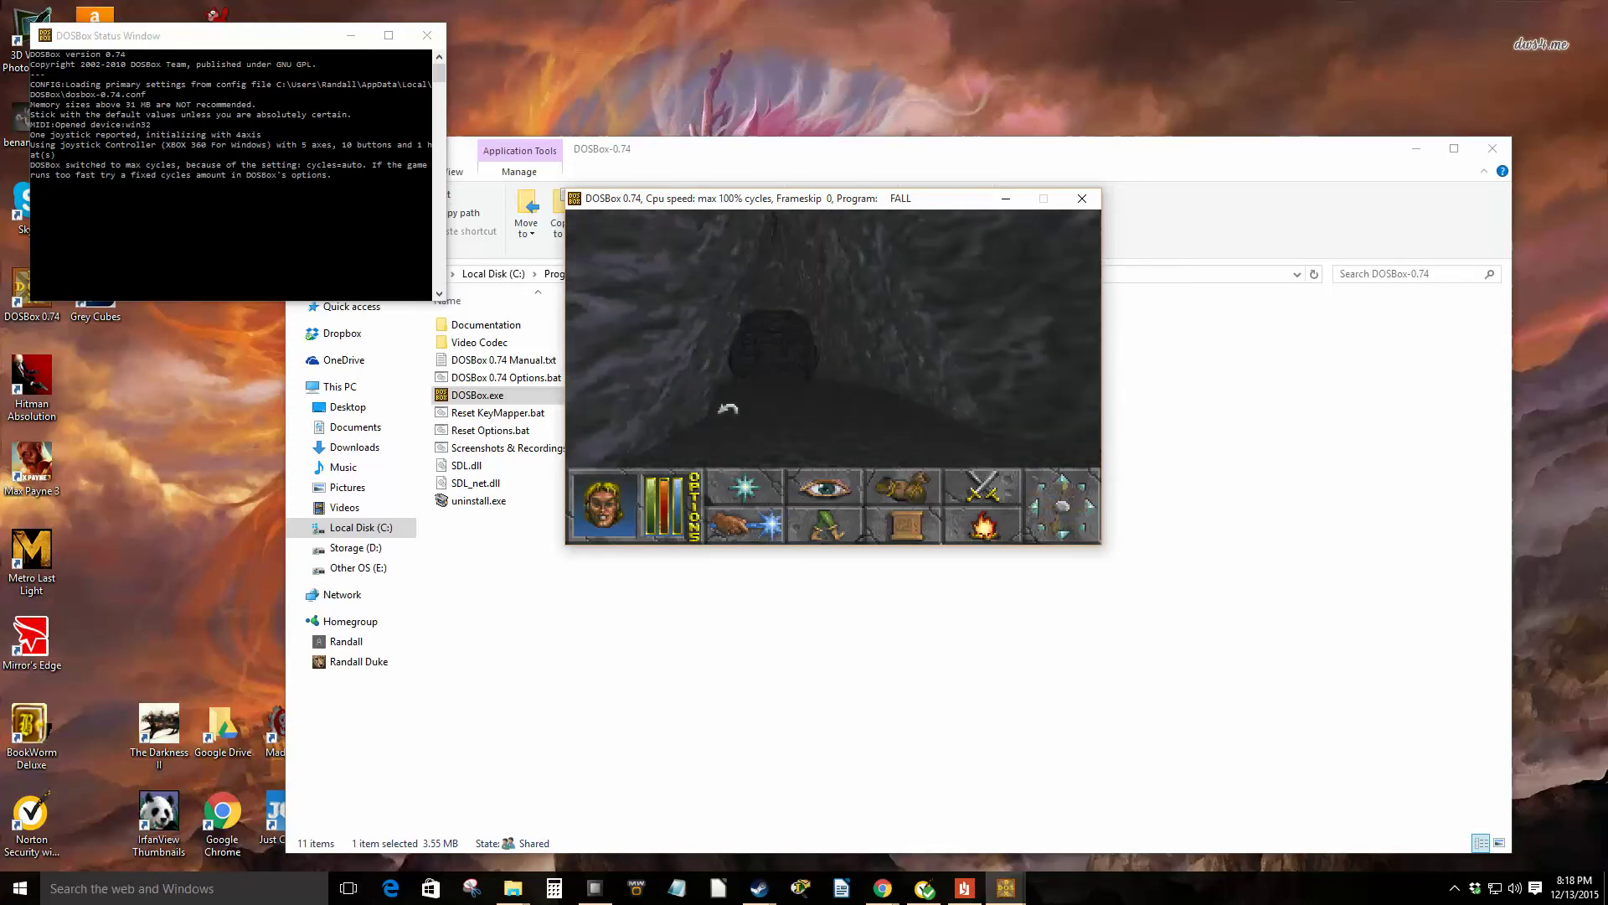
key("Up")
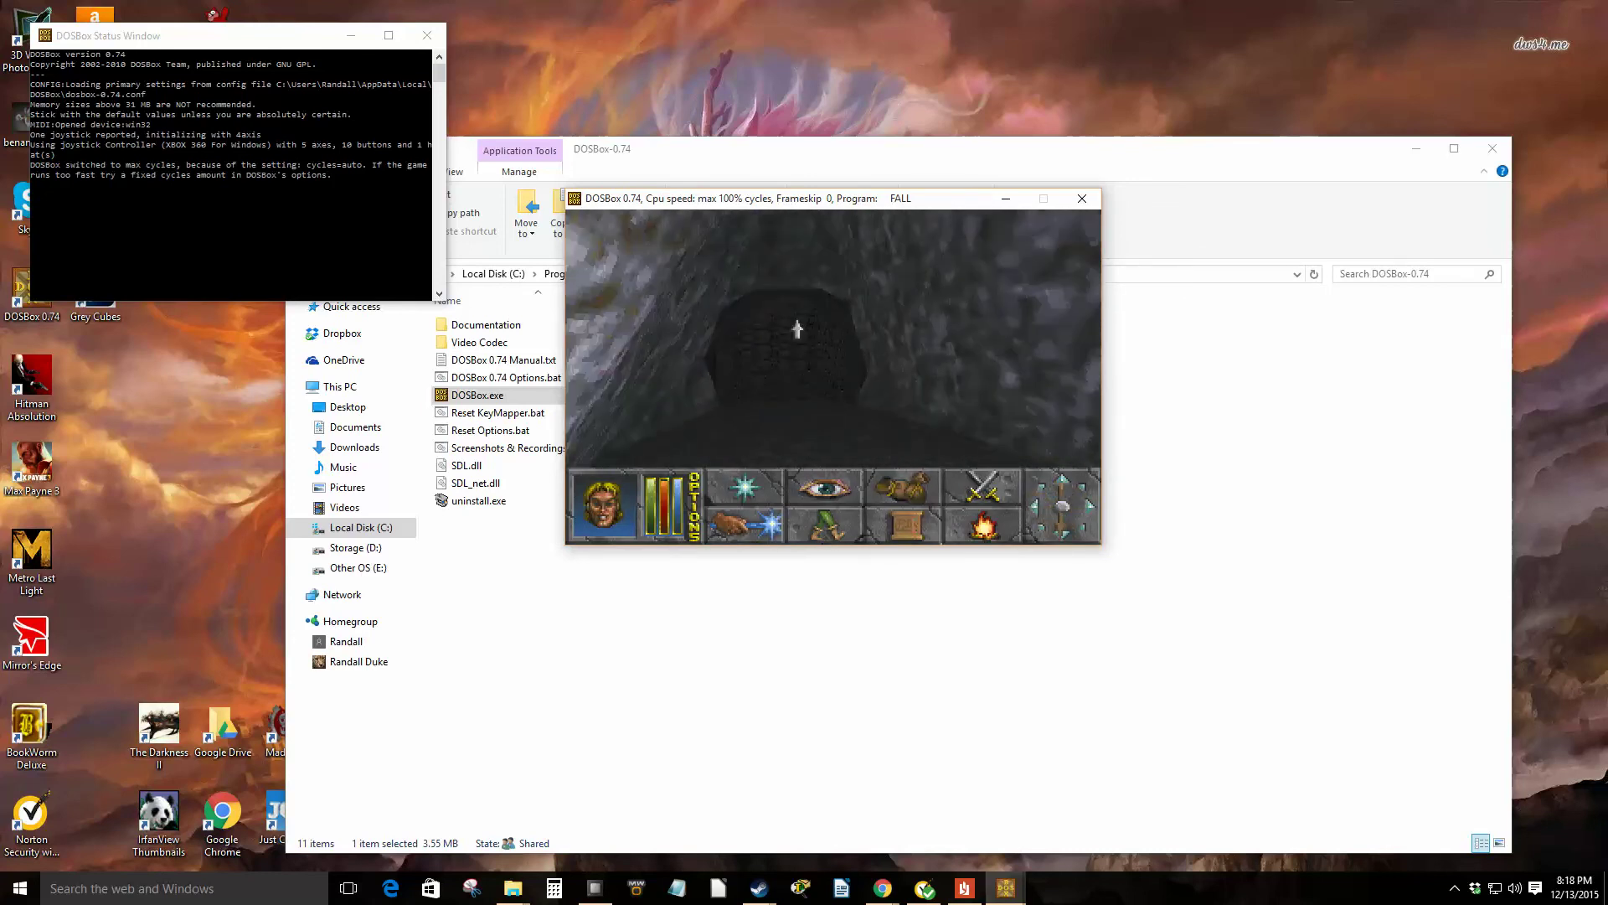
key("Up")
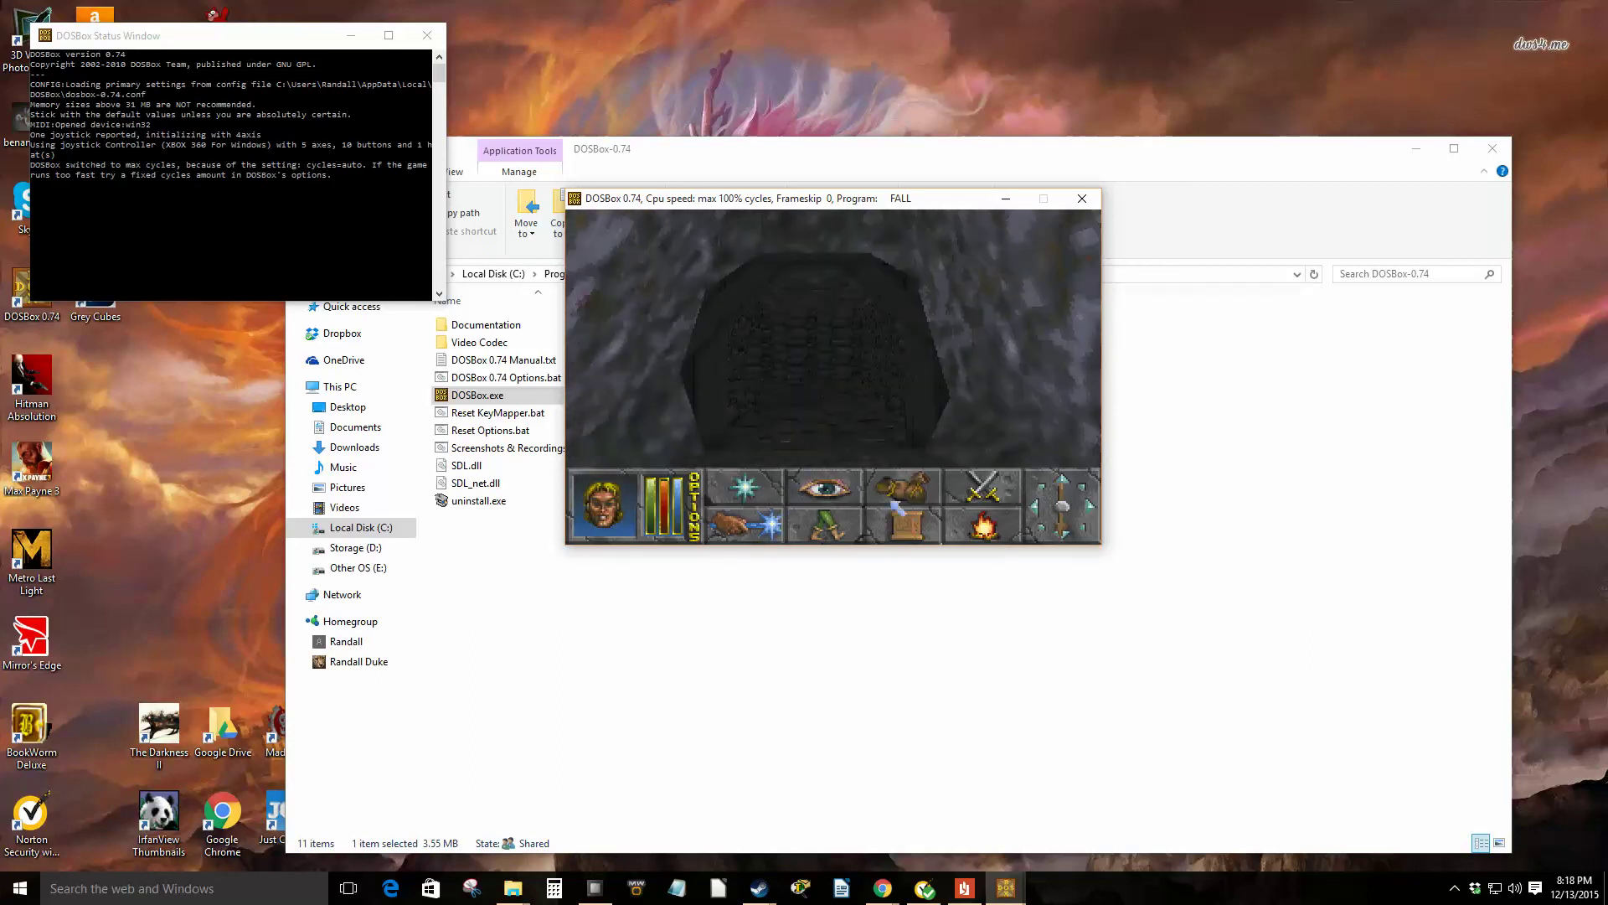
Step: Equip the Shortsword in the right hand from the inventory and return to the dungeon
left_click(928, 499)
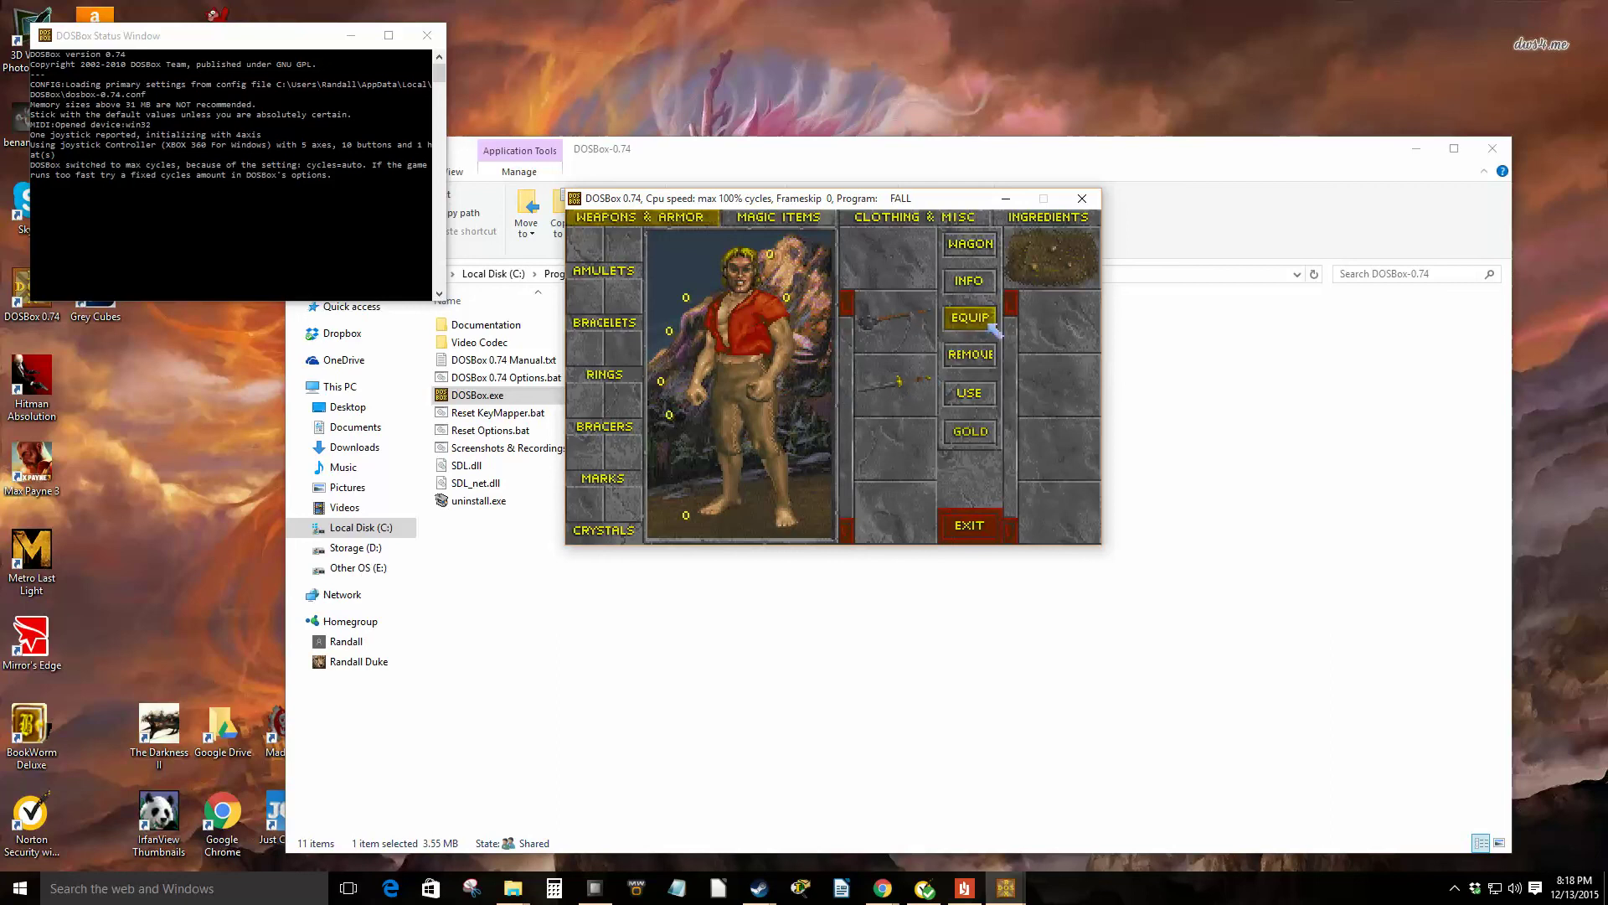
left_click(908, 390)
left_click(930, 223)
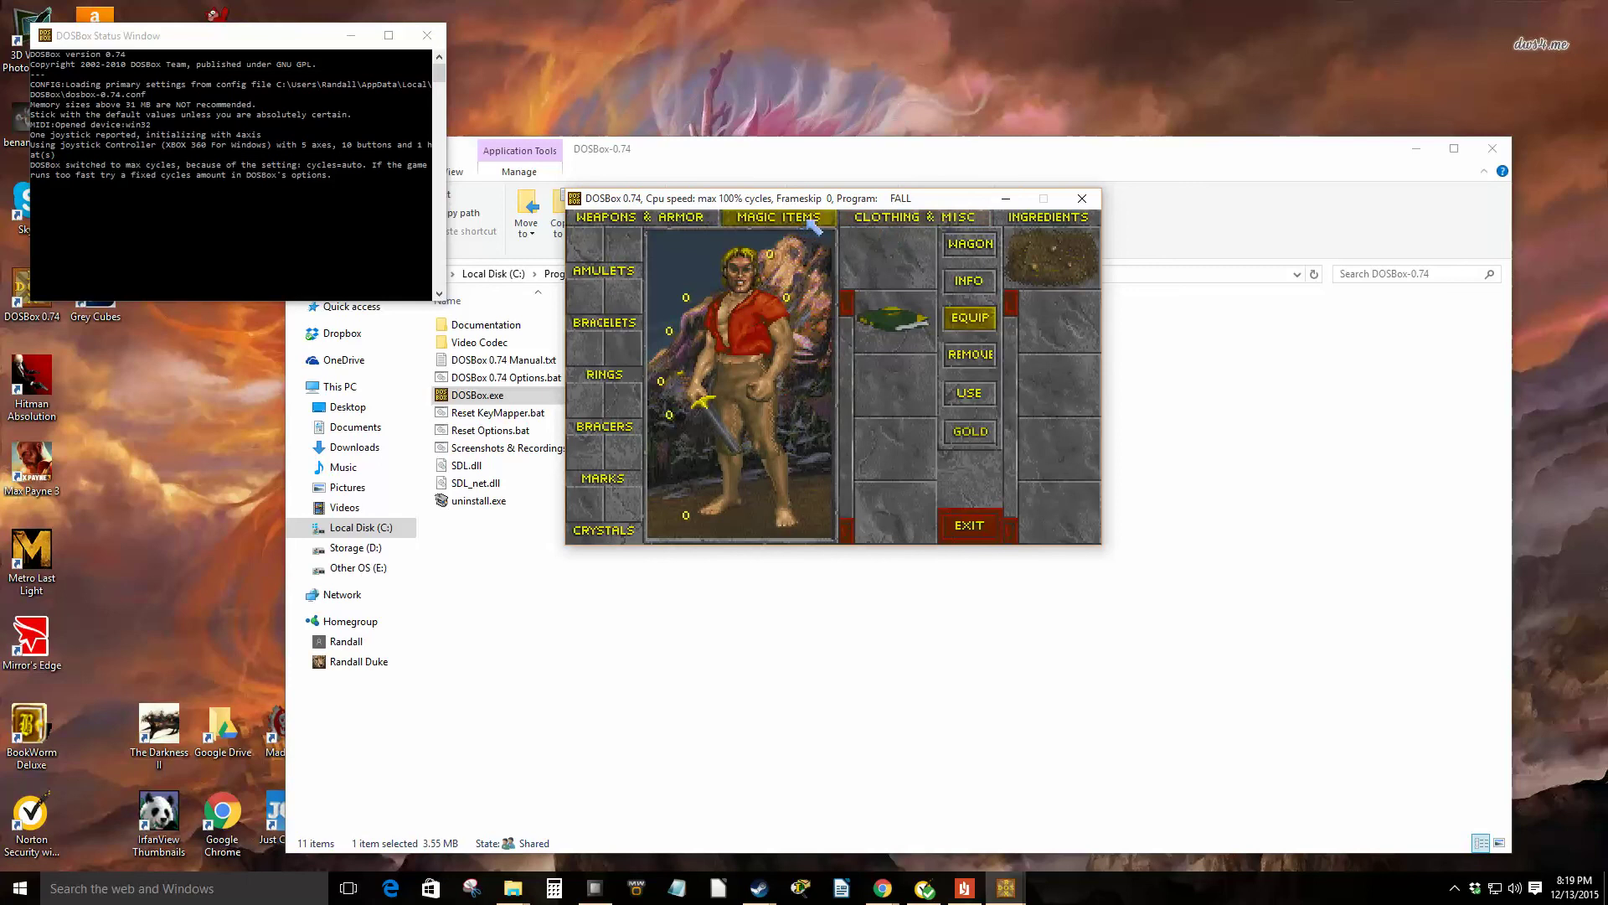
left_click(993, 527)
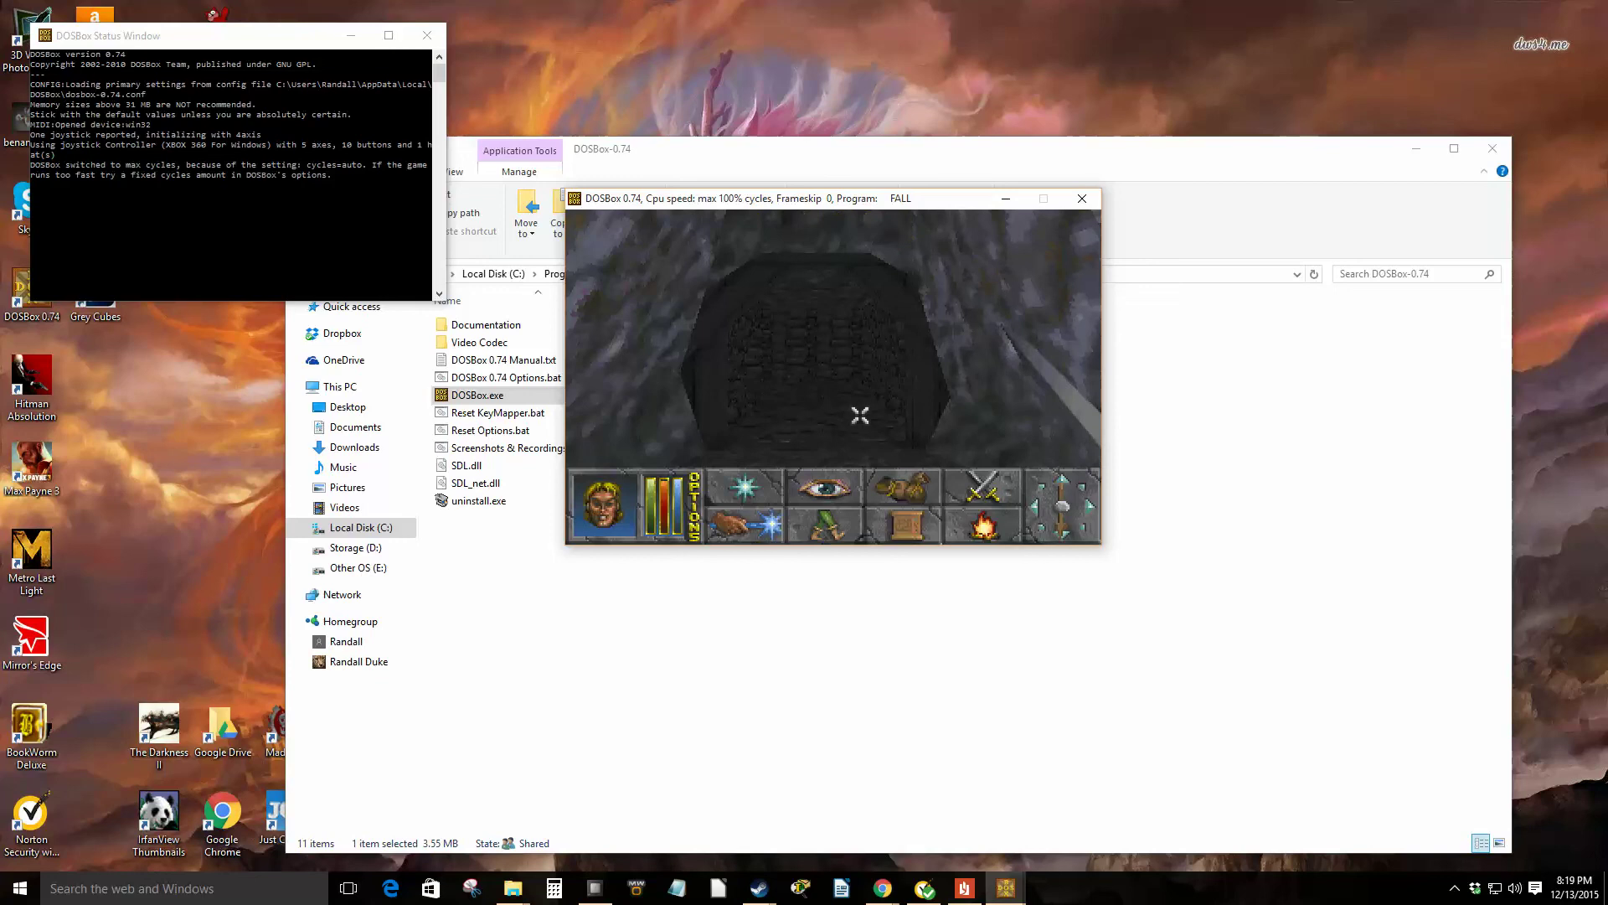
Step: Walk and turn through the stone corridors past the wooden door frame until Tutorial Lesson 3 appears
key("Up")
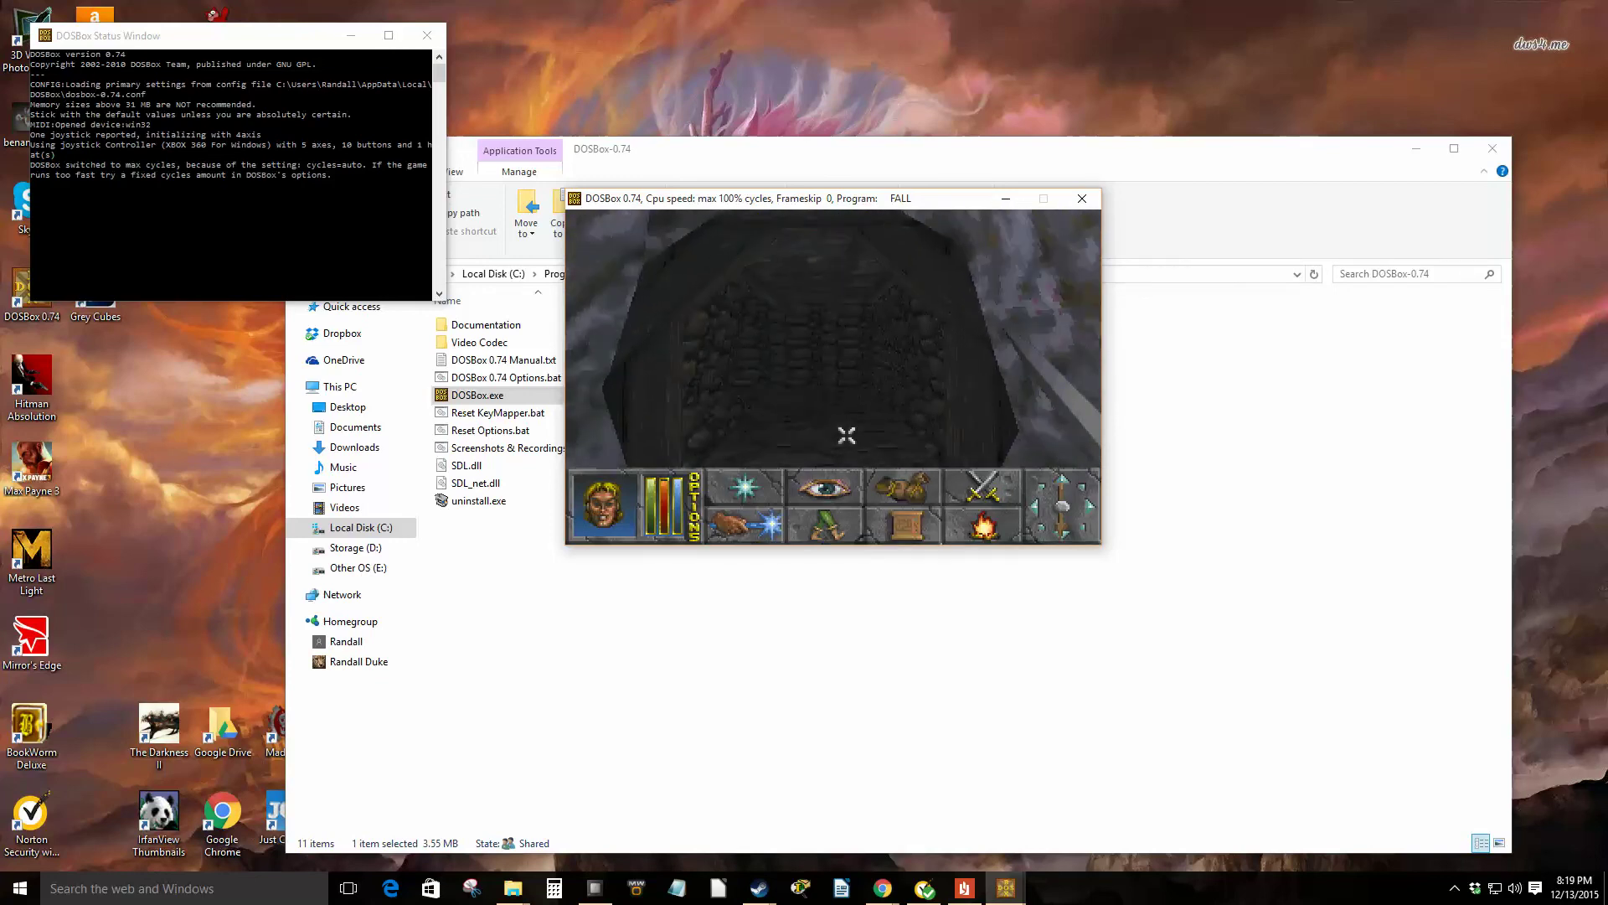
key("Up")
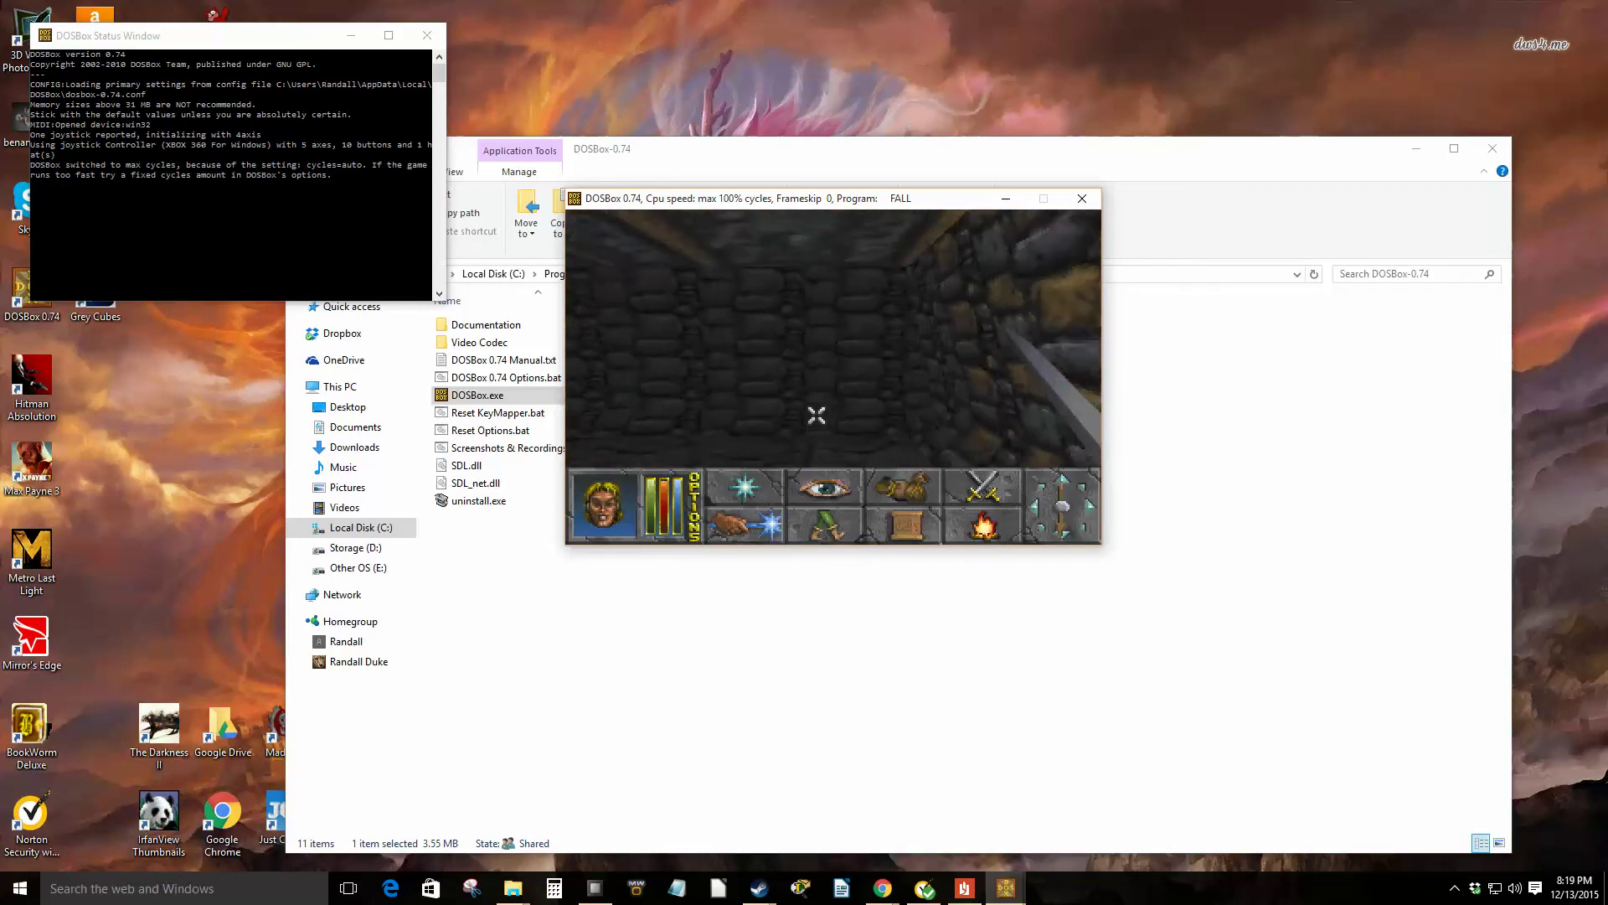
left_click(736, 334)
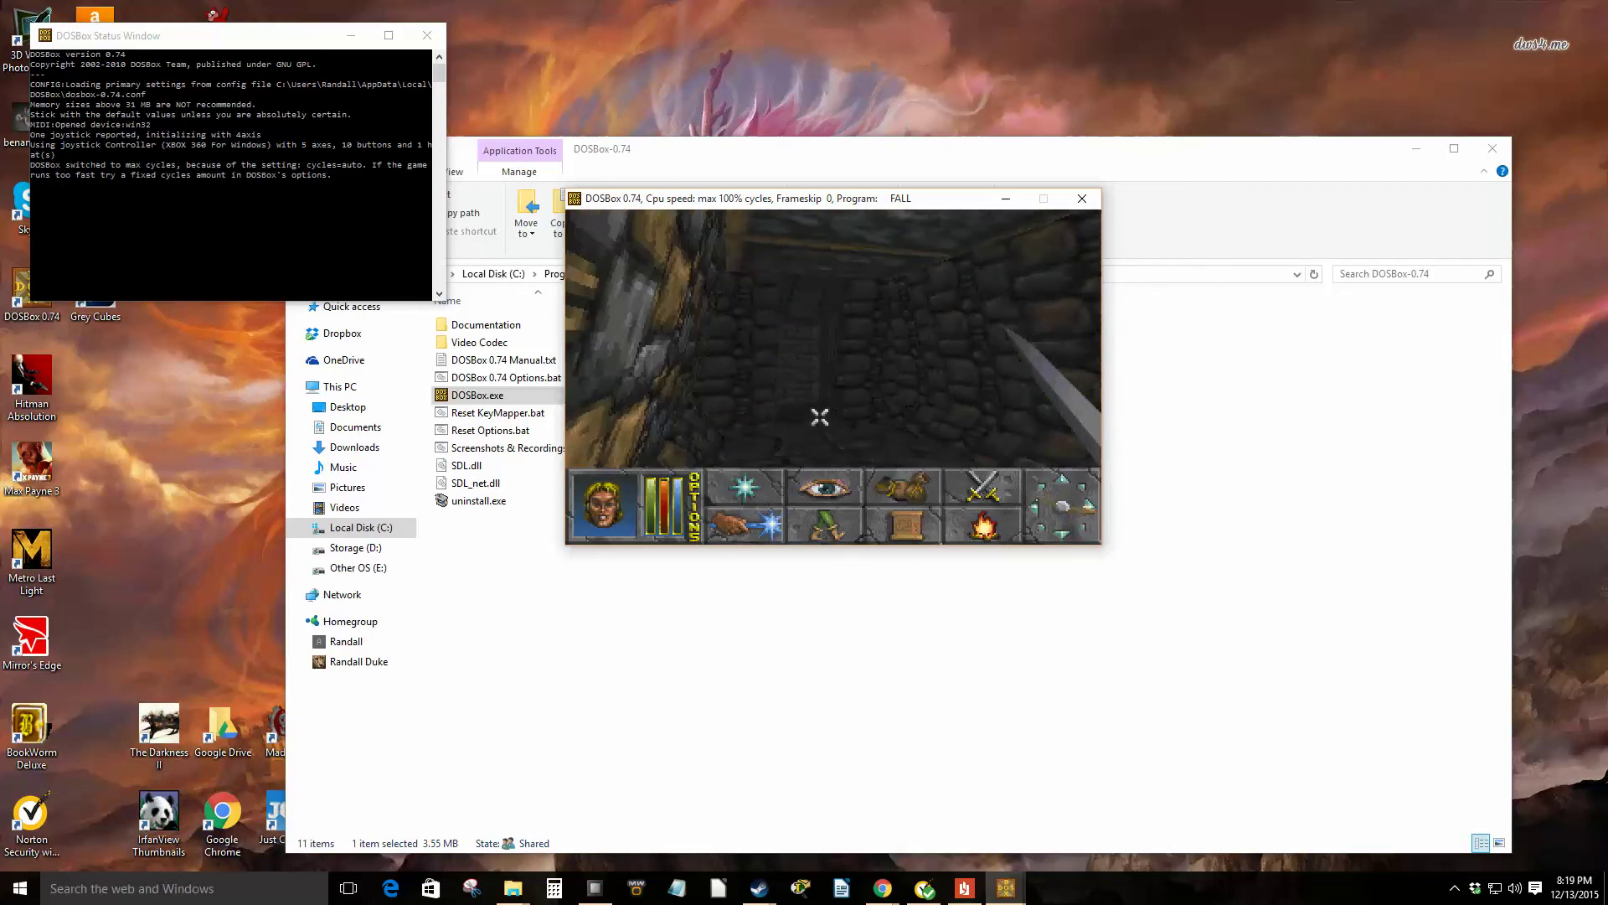
key("Up")
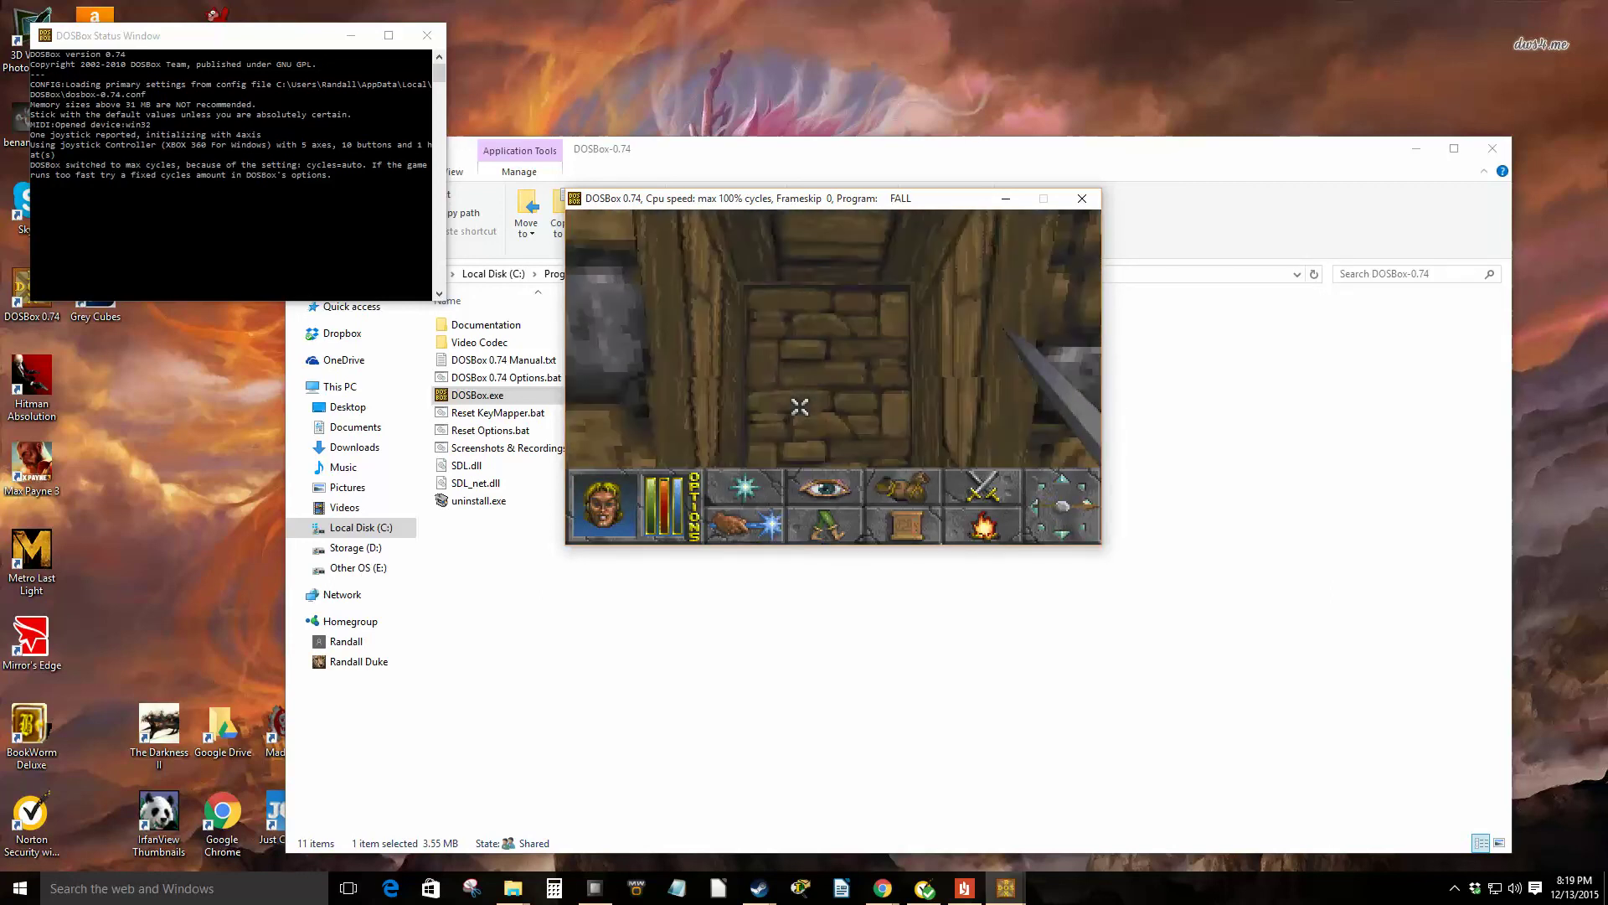
key("Up")
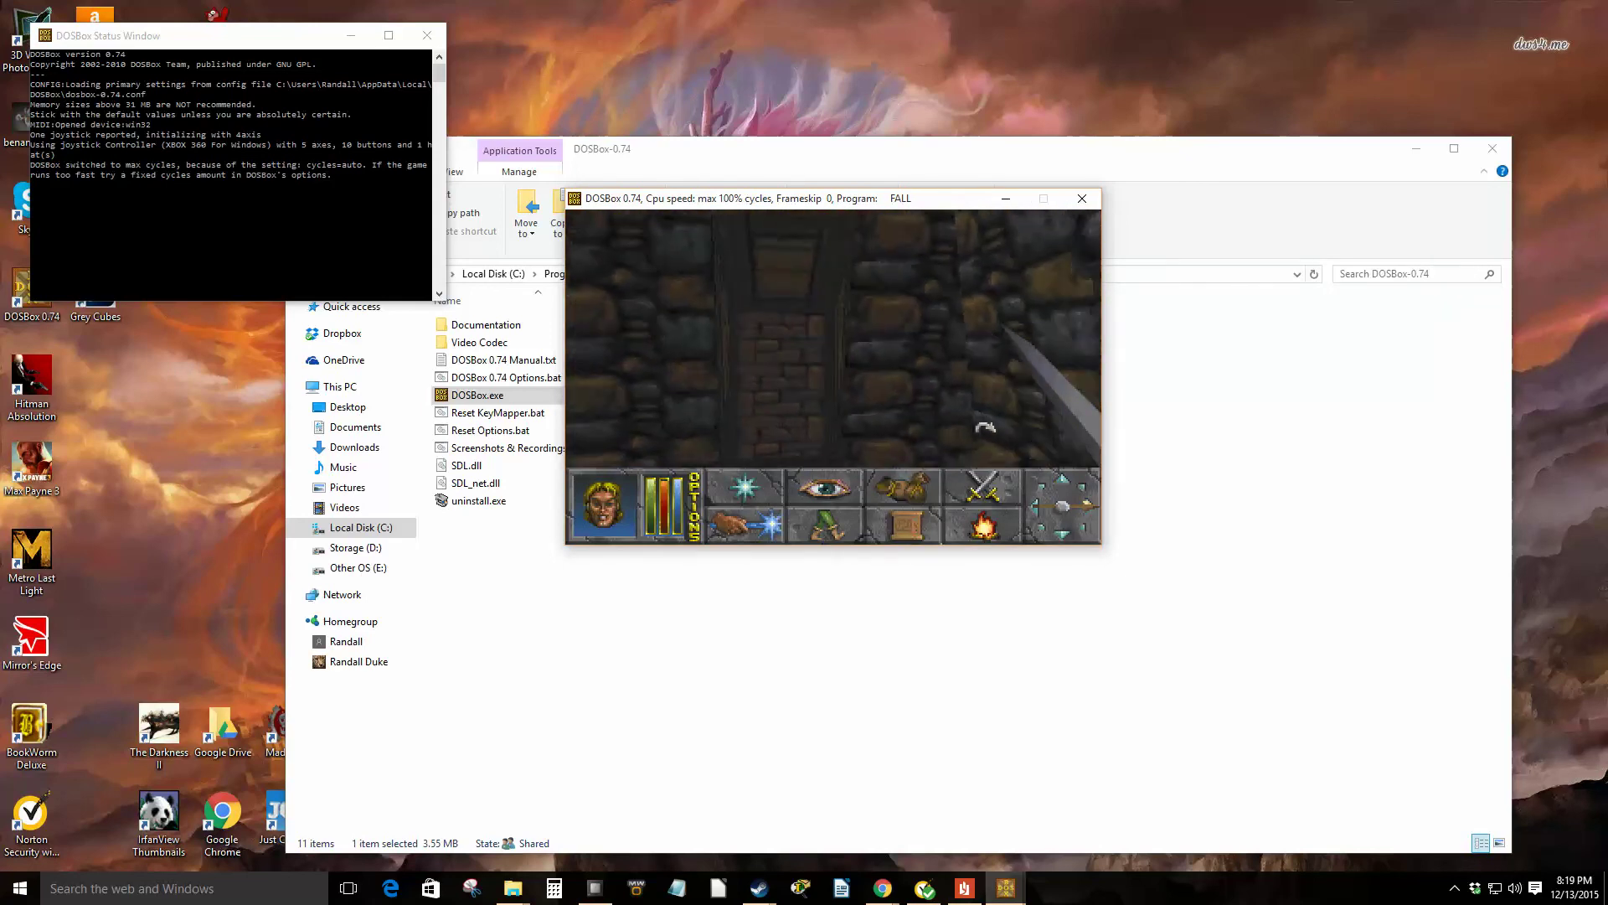
left_click(1089, 431)
left_click_drag(1092, 430, 979, 433)
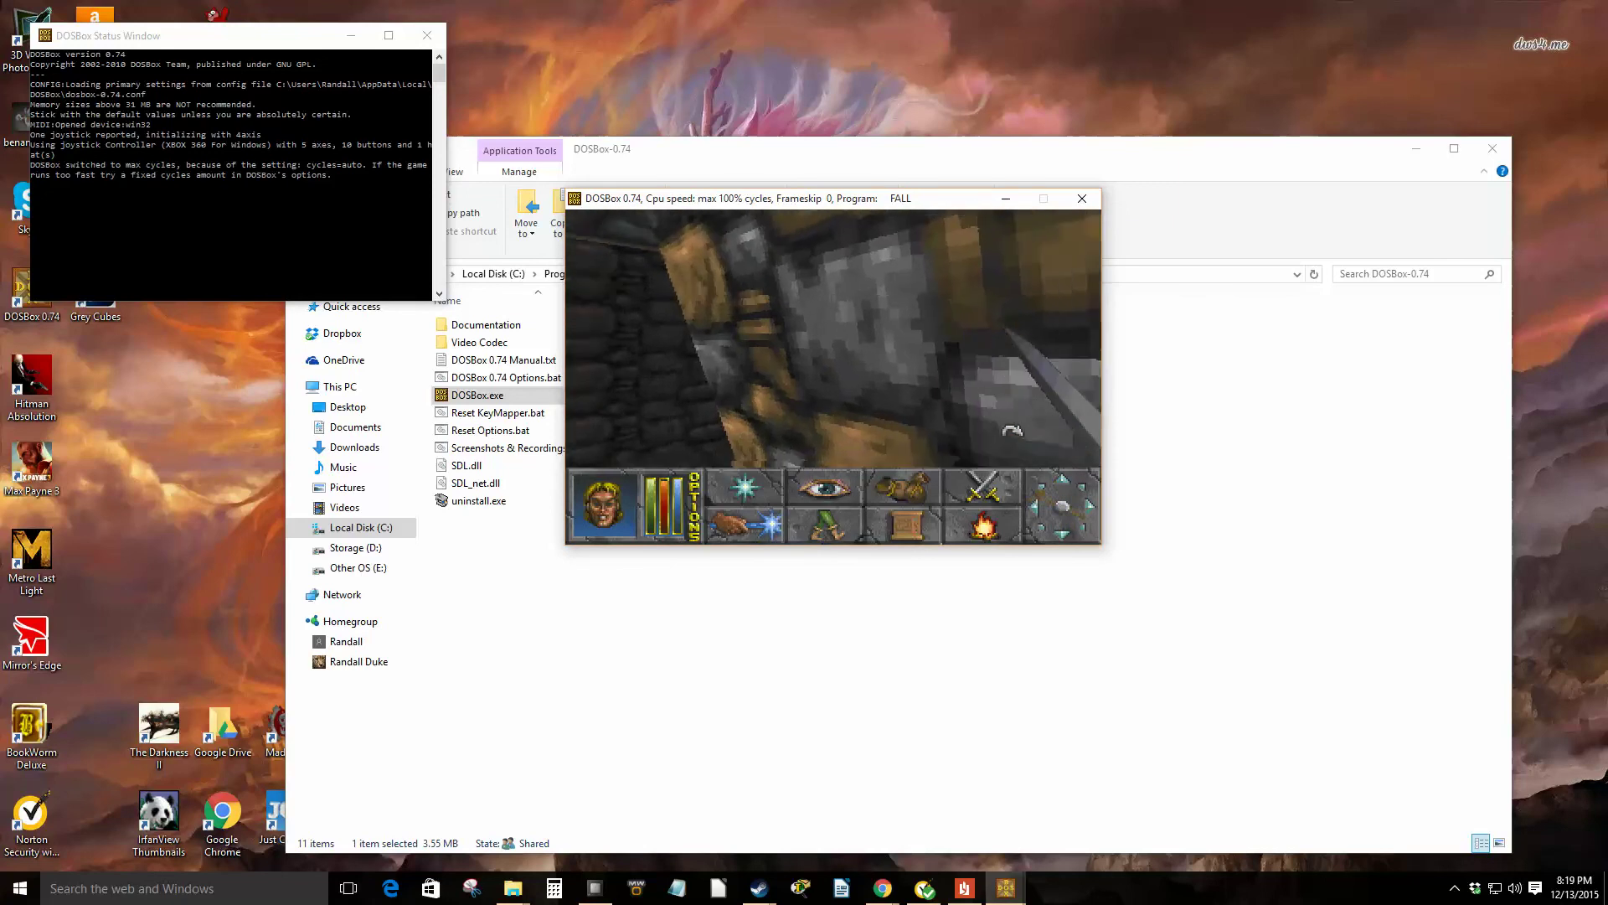
left_click_drag(1007, 437, 925, 452)
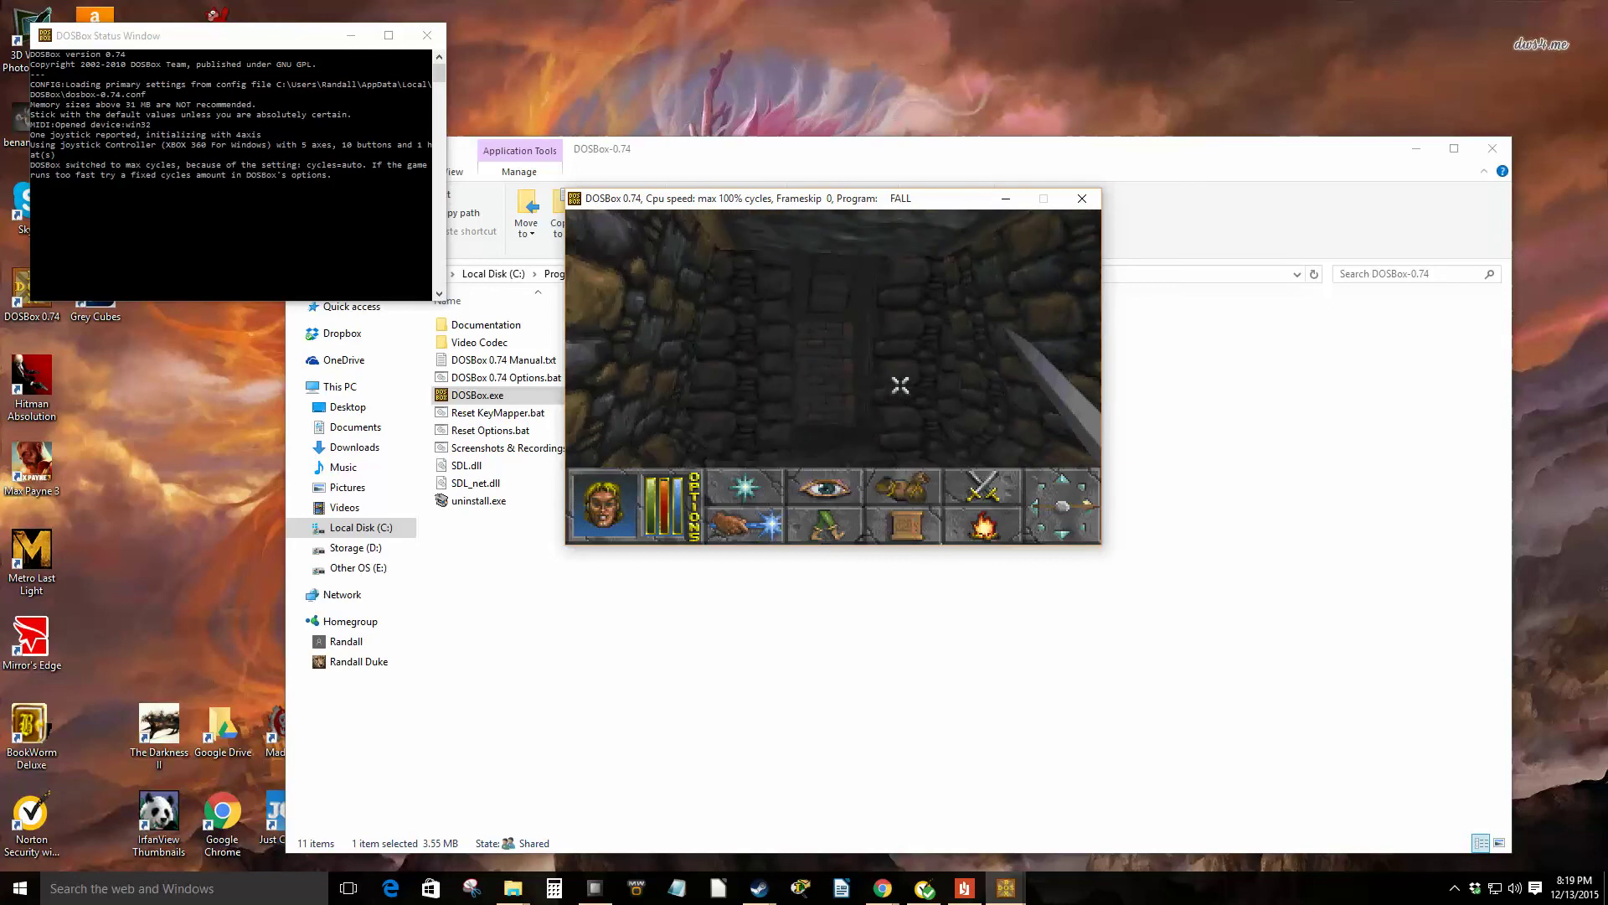
key("Up")
key("Down")
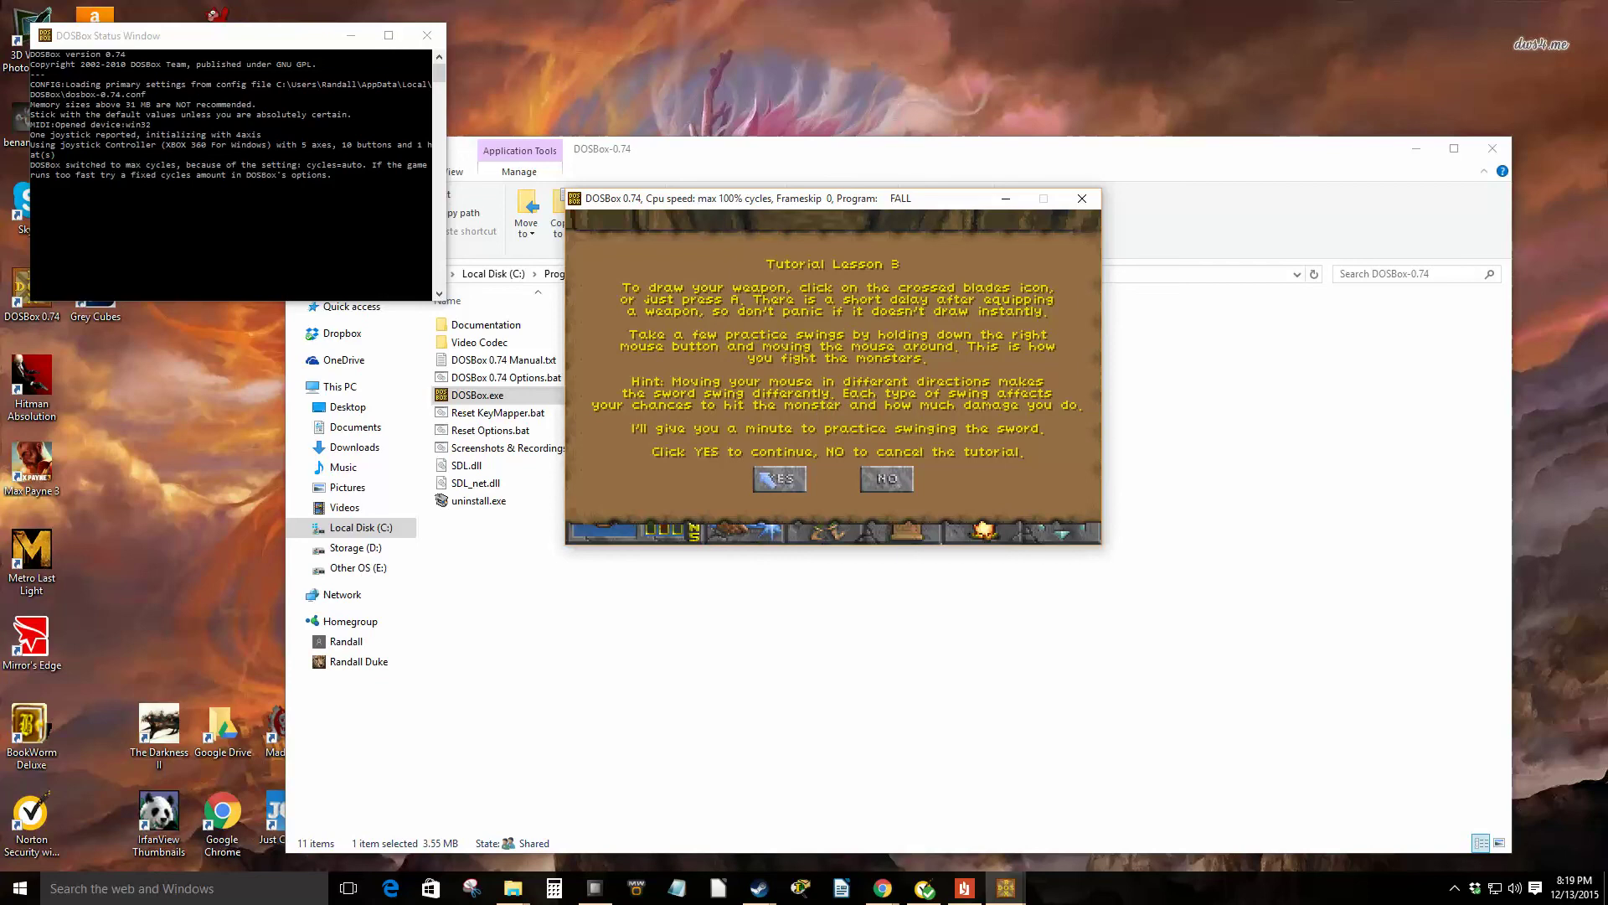
Step: Accept Tutorial Lesson 3 and turn to look down the long stone corridor
left_click(797, 484)
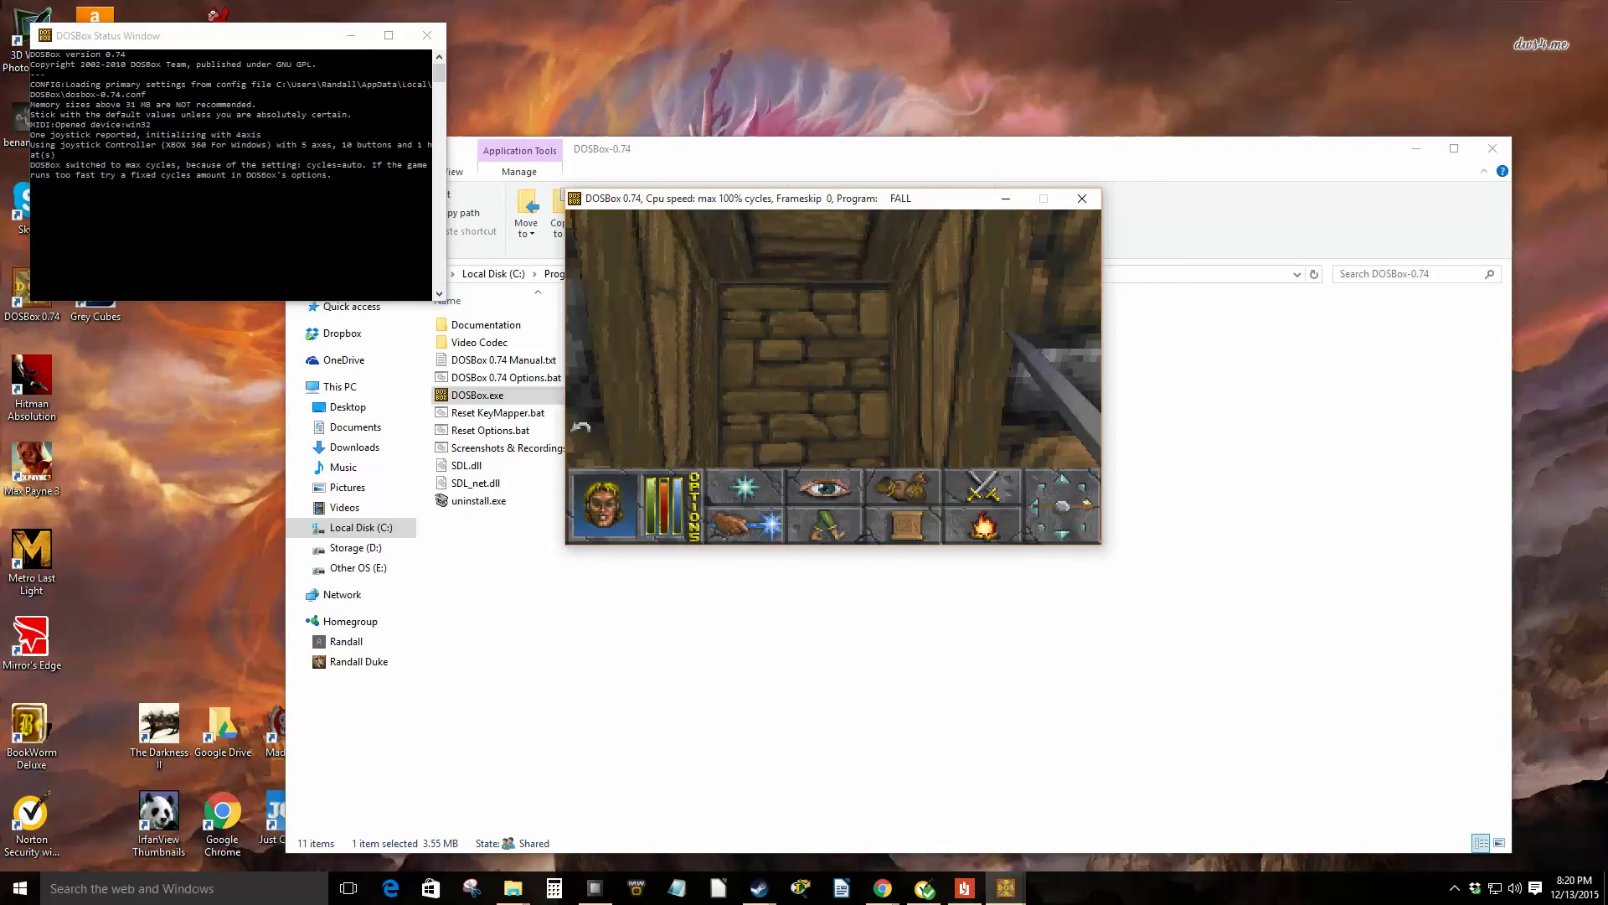
key("Left")
left_click_drag(861, 413, 973, 417)
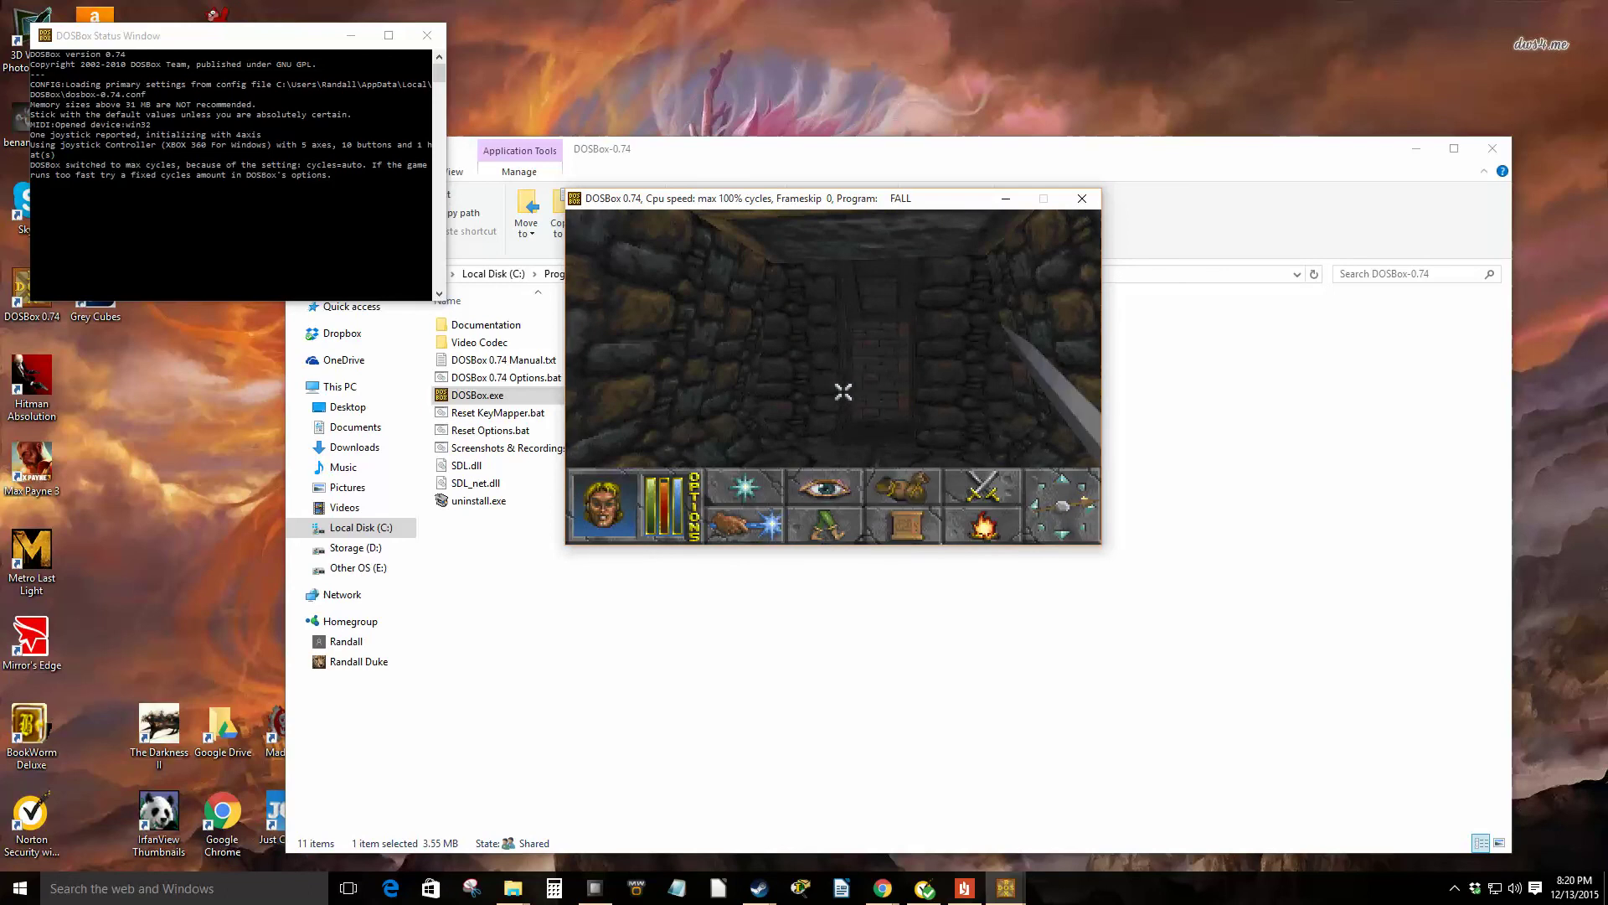
Step: Choose Exit Game from the Esc options menu and confirm quitting to C:\DAGGER>
key("Escape")
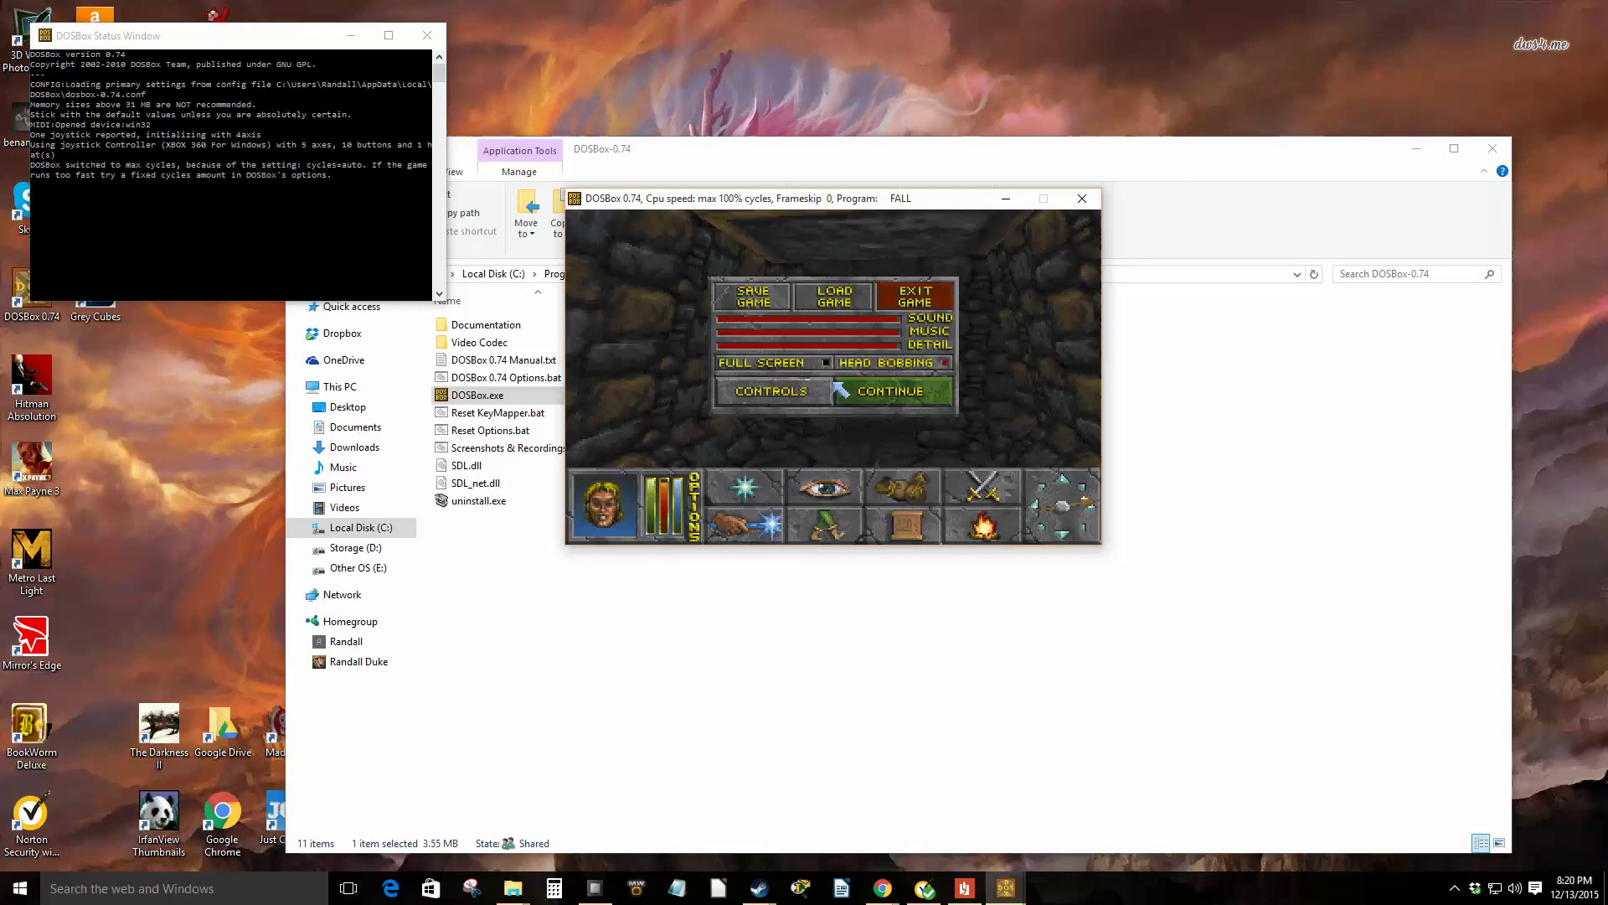
left_click(924, 302)
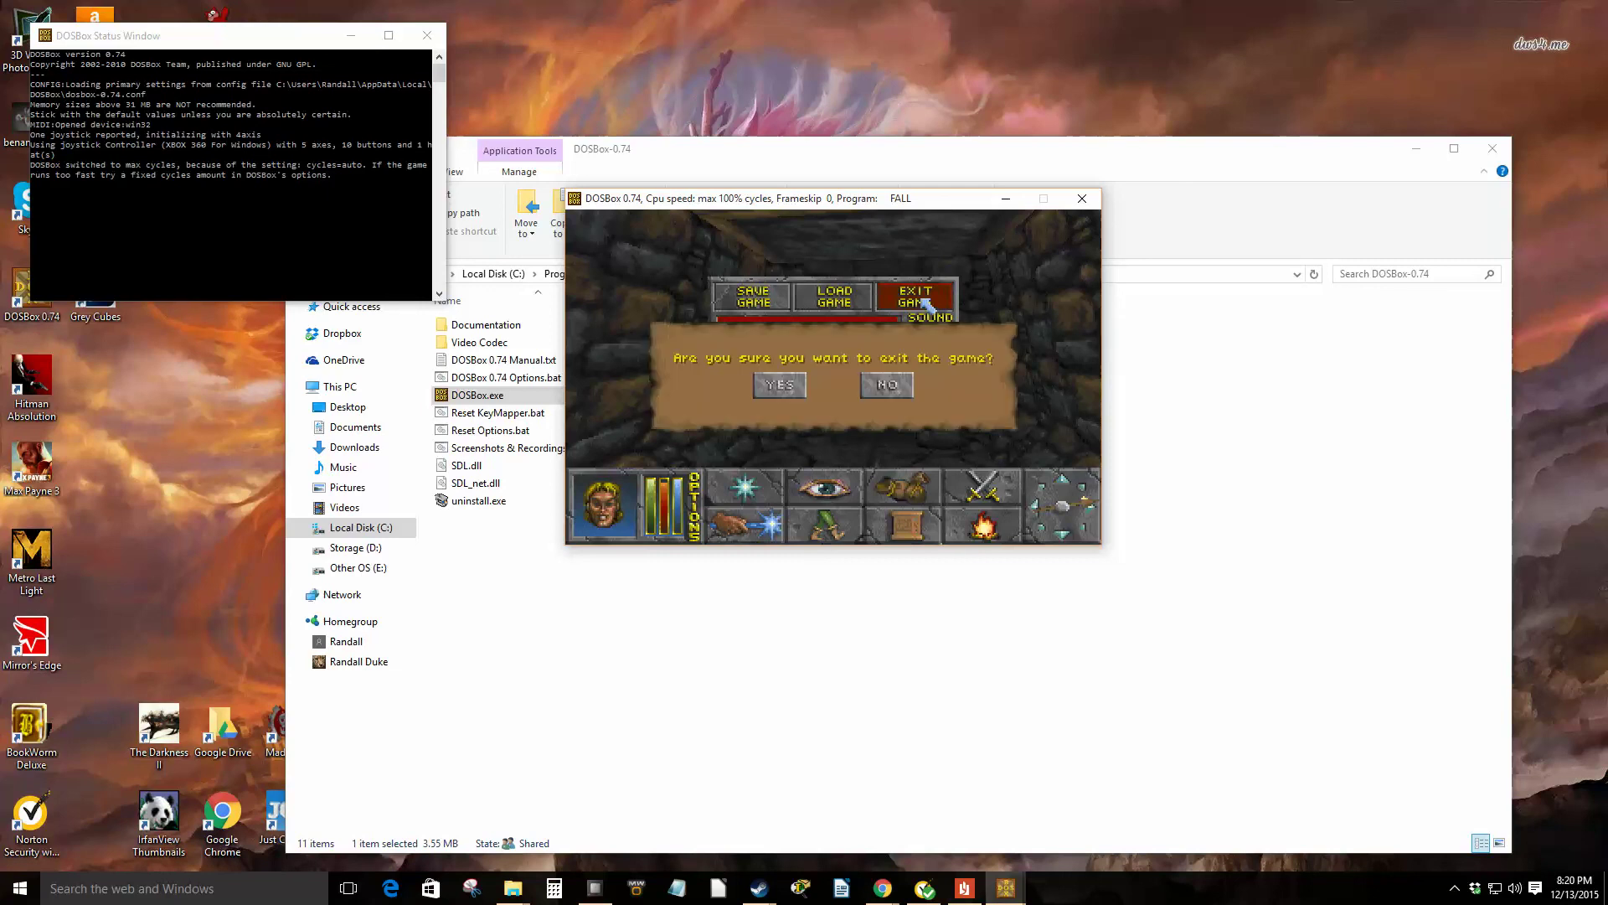
left_click(779, 387)
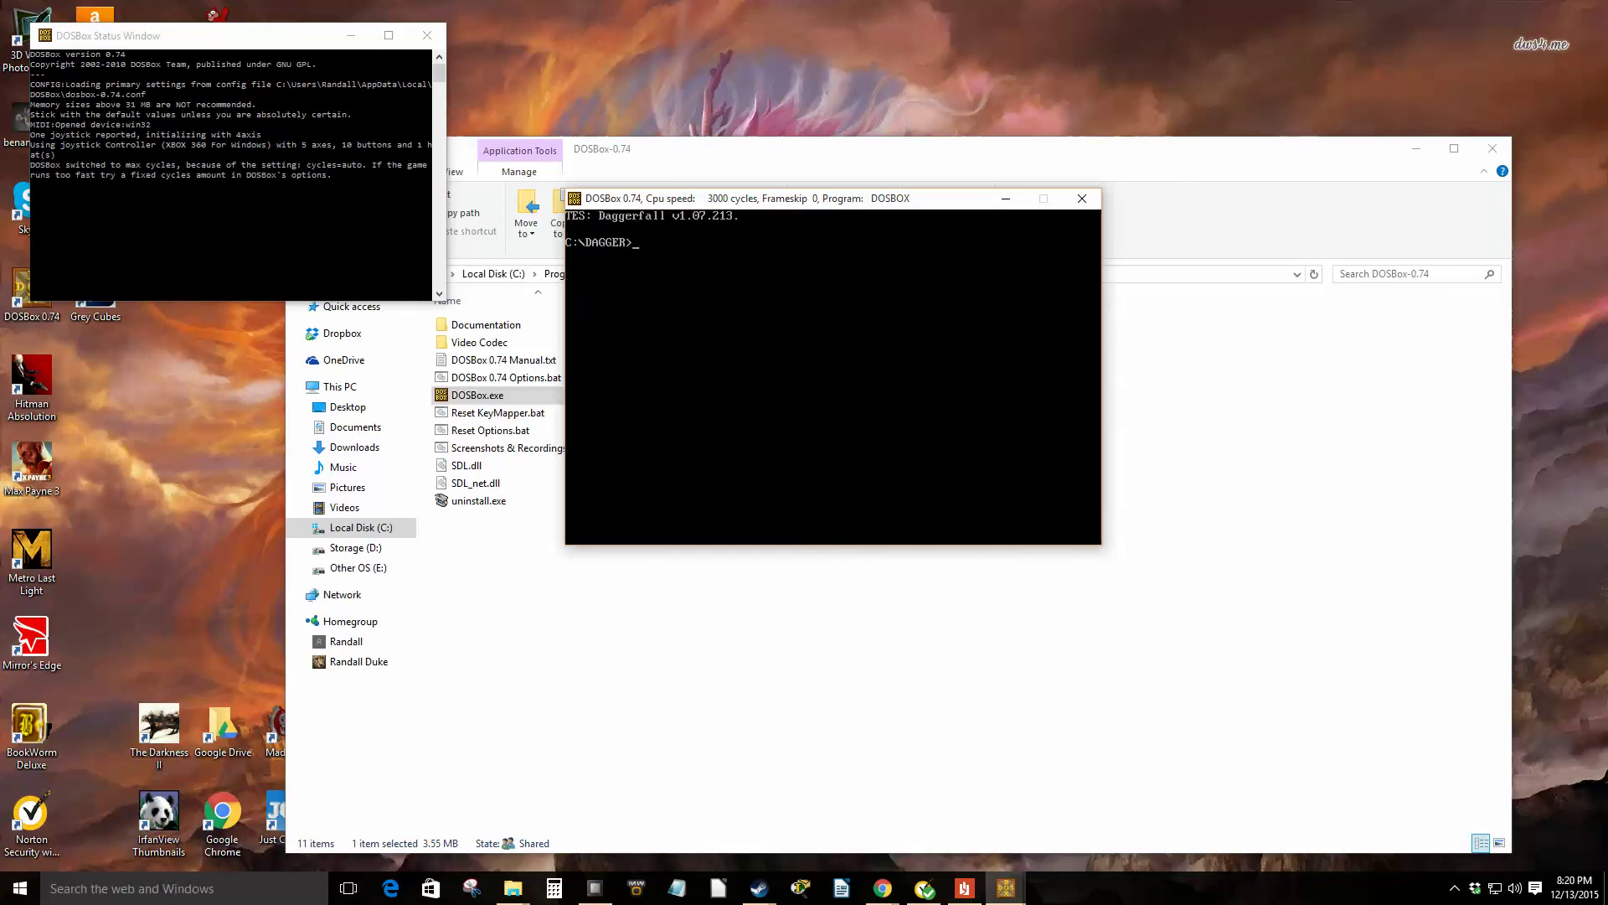